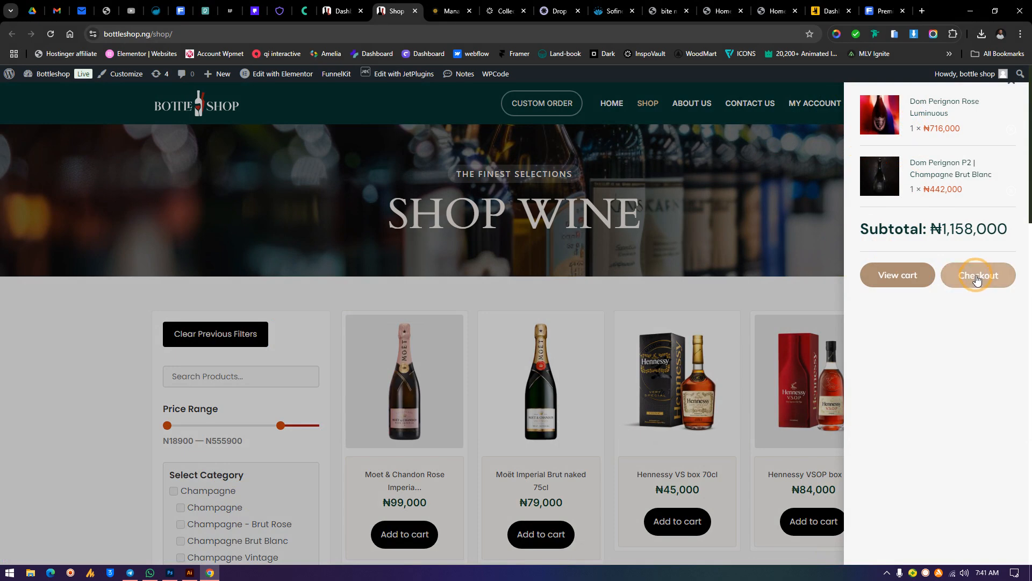
Proceed to checkout from the mini cart and scroll to the billing and shipping details
{"action": "left_click", "coordinate": [980, 292]}
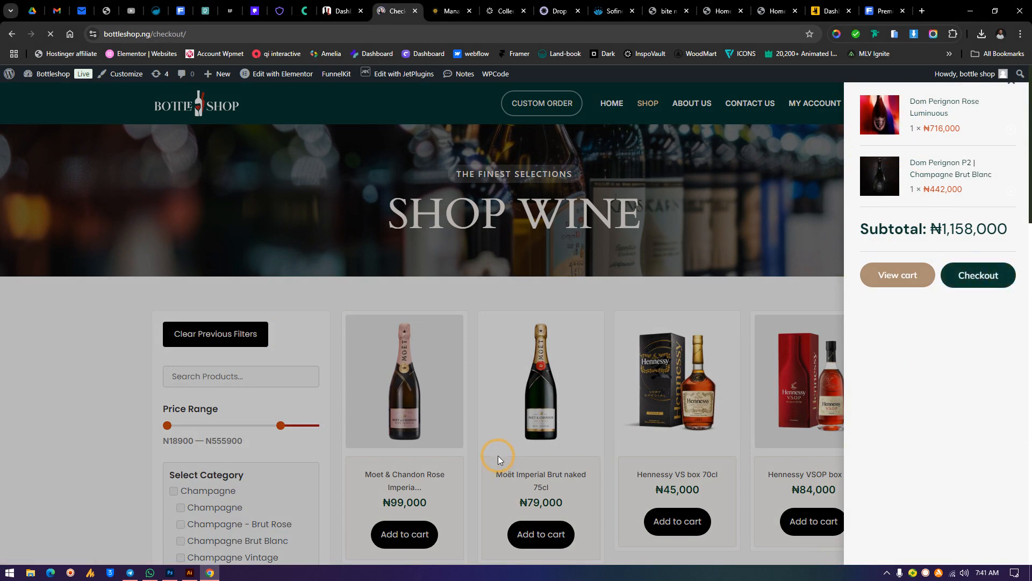
{"action": "scroll", "coordinate": [537, 336], "scroll_direction": "down", "scroll_amount": 1}
{"action": "scroll", "coordinate": [566, 336], "scroll_direction": "down", "scroll_amount": 3}
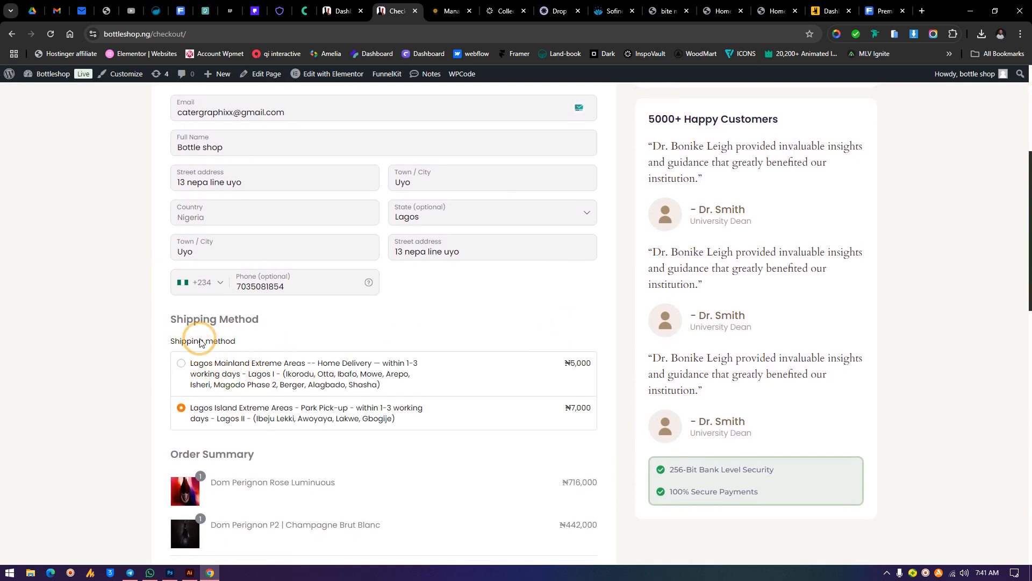
Change the checkout Town / City to ikeja
{"action": "left_click", "coordinate": [439, 220]}
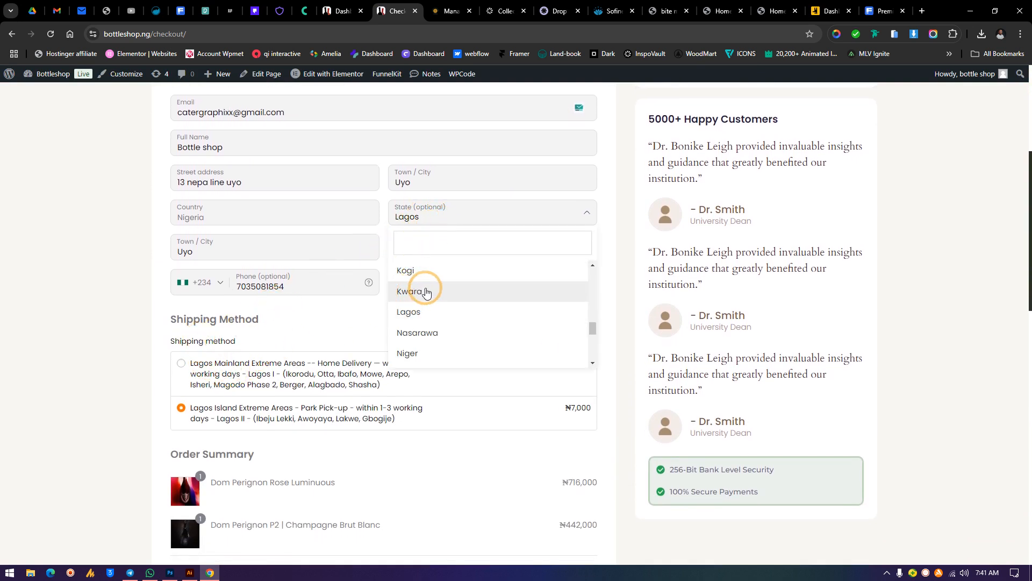
{"action": "left_click", "coordinate": [630, 230]}
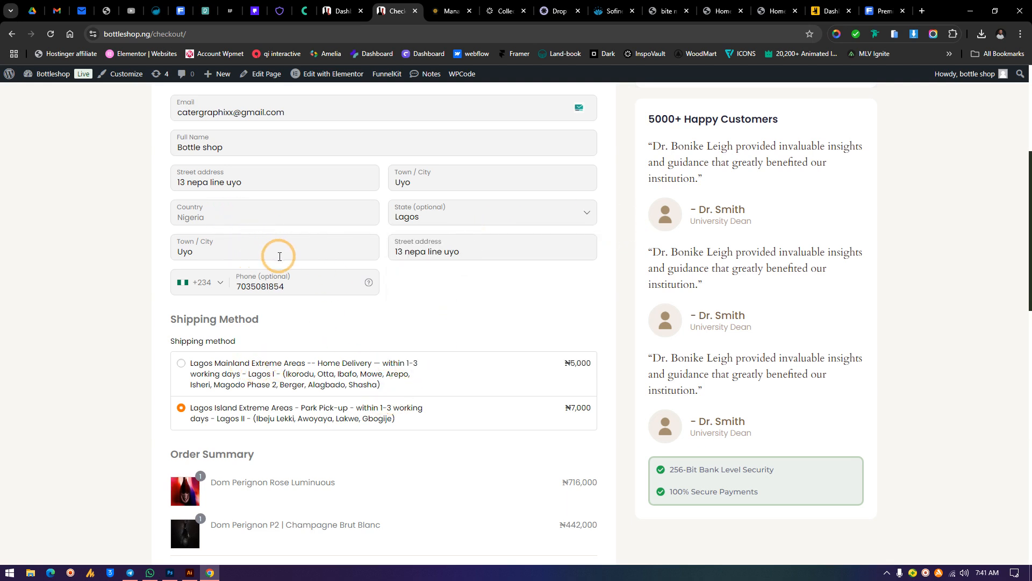
{"action": "left_click", "coordinate": [215, 253]}
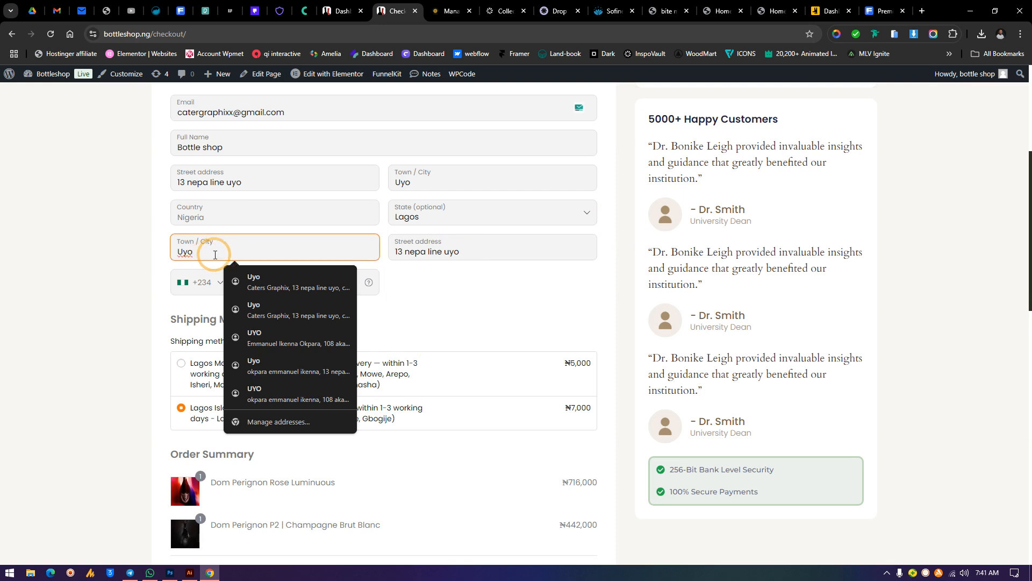
{"action": "left_click_drag", "start_coordinate": [227, 253], "coordinate": [121, 266]}
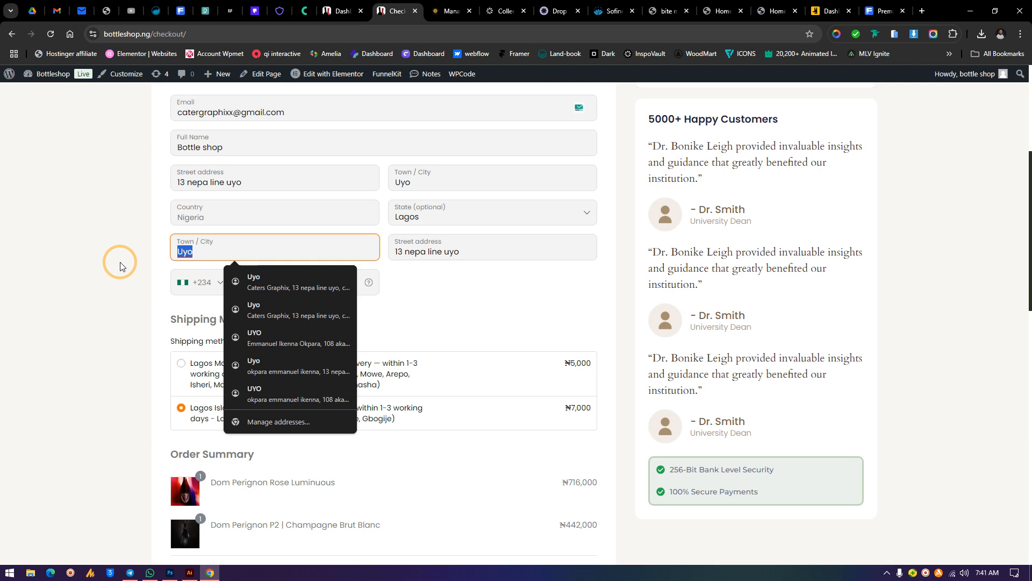
{"action": "type", "text": "ikeja"}
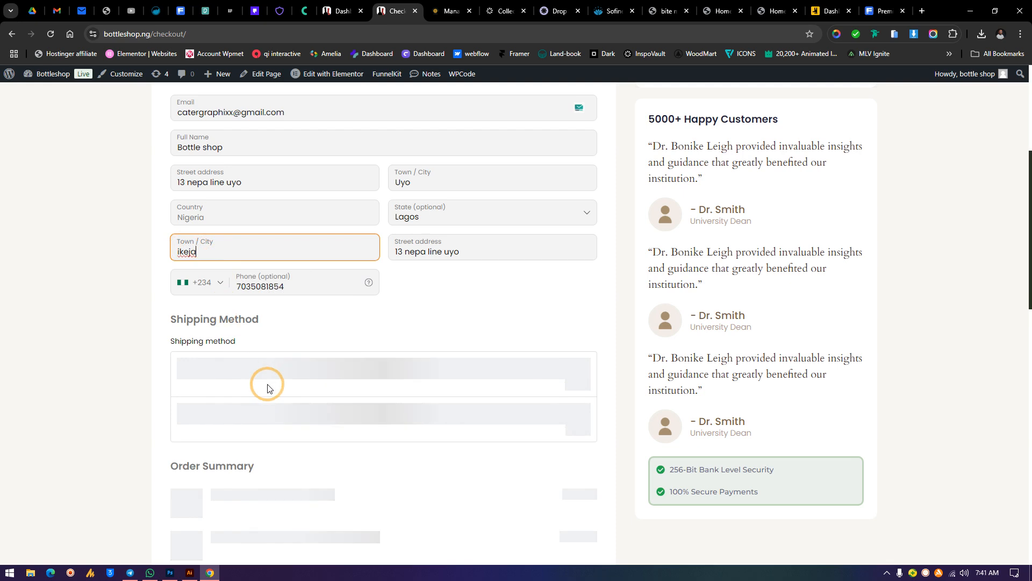
Set the checkout state to Kwara
{"action": "left_click", "coordinate": [453, 220]}
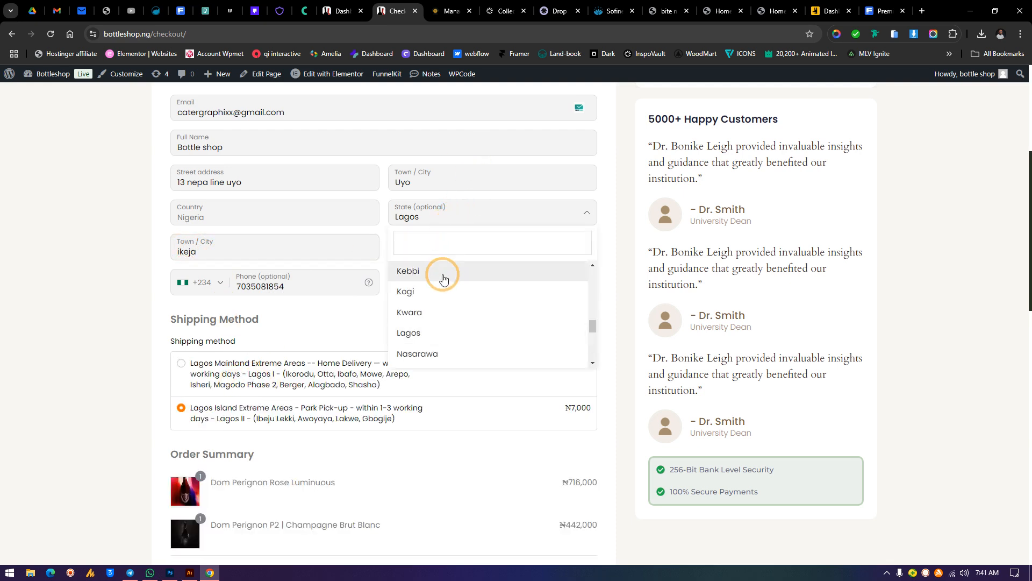
{"action": "left_click", "coordinate": [434, 318]}
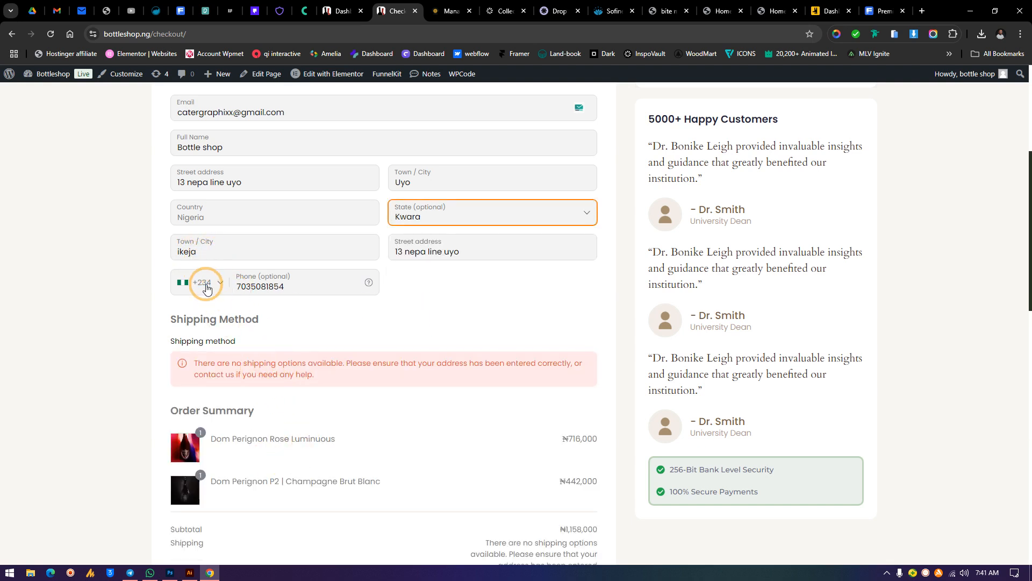
Clear the Town / City field and set the checkout state back to Lagos
{"action": "left_click_drag", "start_coordinate": [203, 250], "coordinate": [130, 255]}
{"action": "key", "text": "BackSpace"}
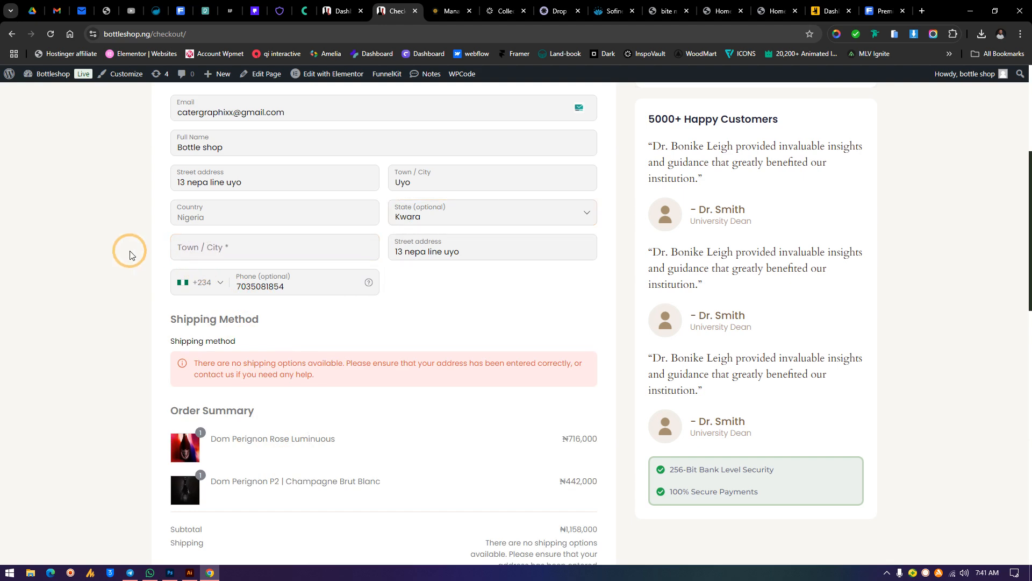
{"action": "left_click", "coordinate": [445, 212]}
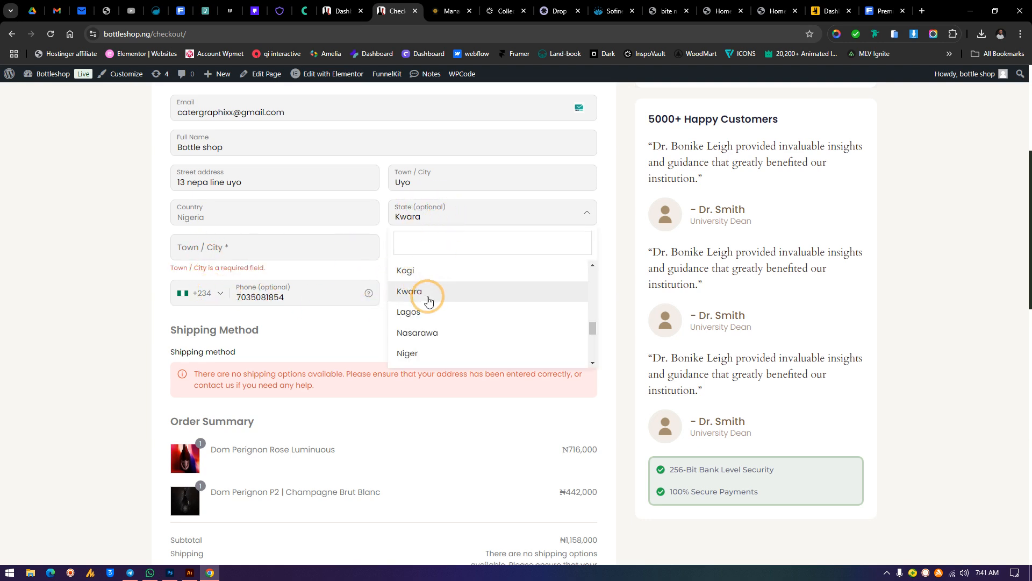
{"action": "left_click", "coordinate": [427, 313]}
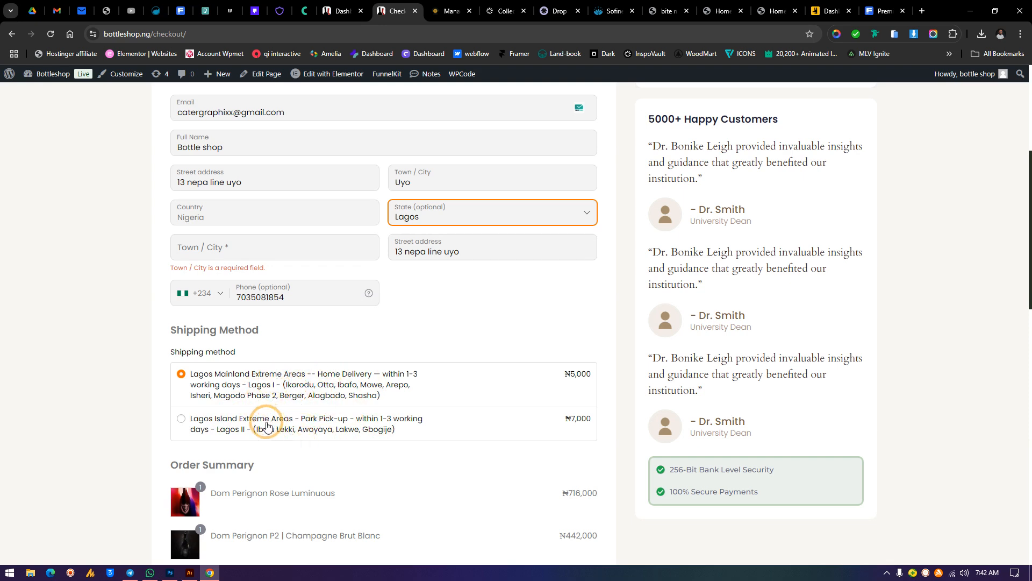
Select the Lagos Island Extreme Areas park pick-up shipping option
{"action": "left_click", "coordinate": [190, 421]}
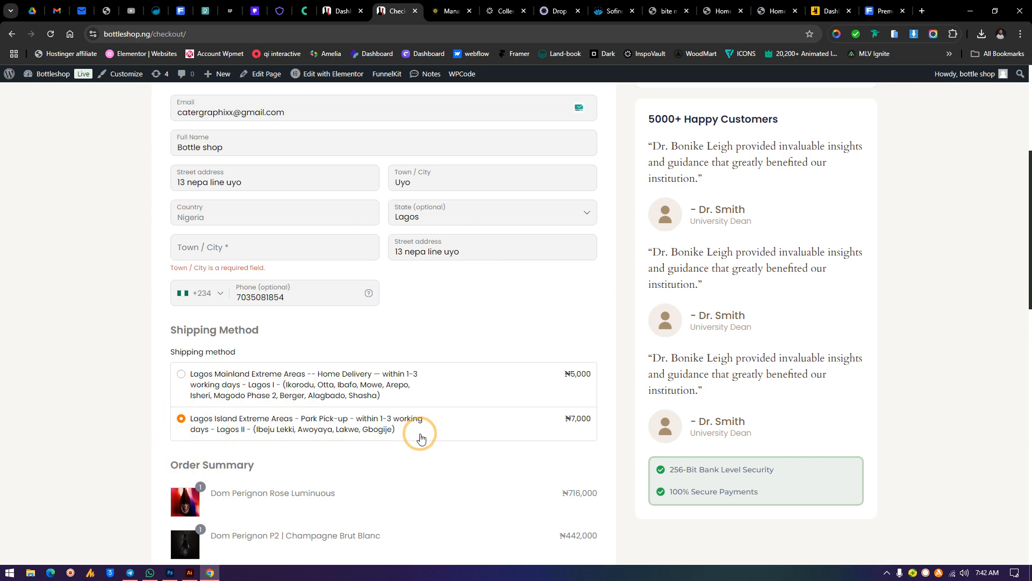
{"action": "left_click_drag", "start_coordinate": [417, 433], "coordinate": [191, 414]}
{"action": "left_click_drag", "start_coordinate": [399, 404], "coordinate": [168, 373]}
{"action": "left_click", "coordinate": [428, 338]}
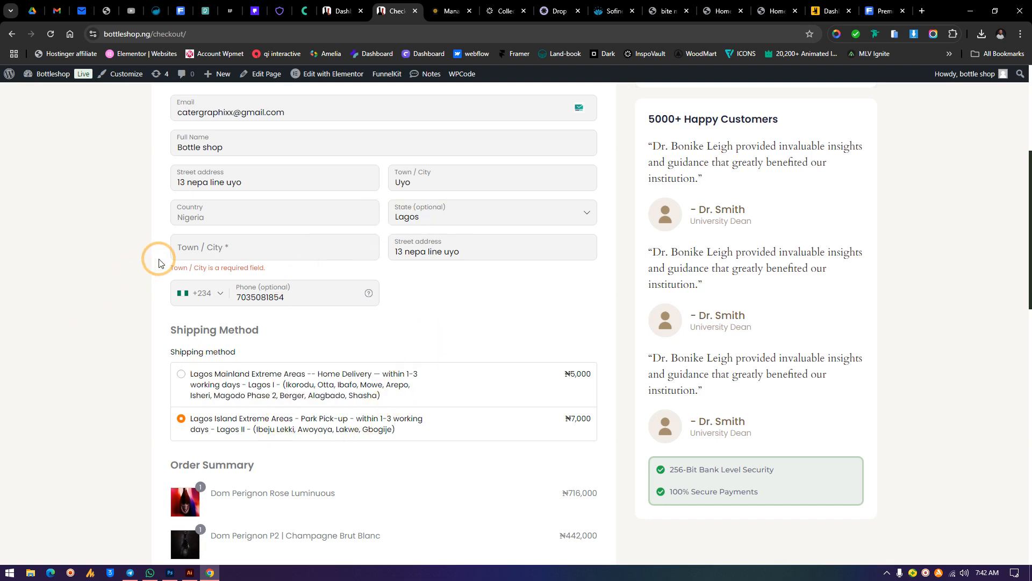
Review the Town / City field and the Lagos Mainland shipping option description
{"action": "left_click", "coordinate": [207, 248]}
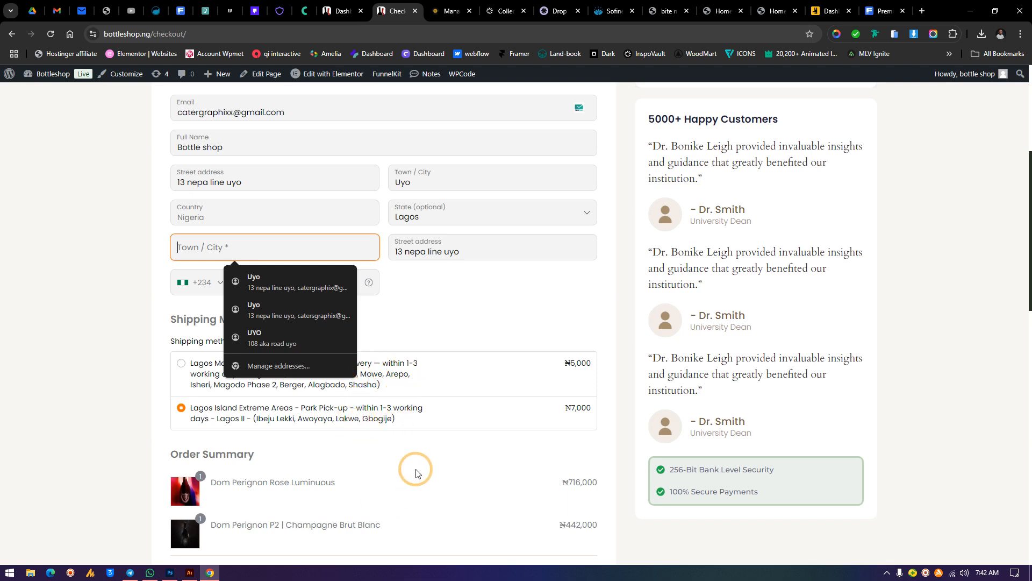
{"action": "left_click", "coordinate": [412, 380]}
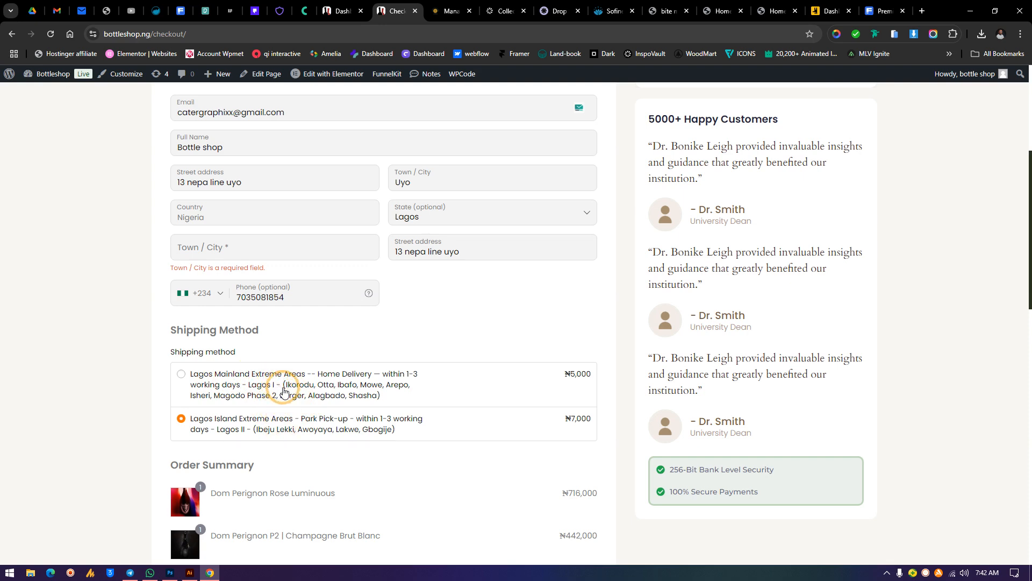
{"action": "left_click_drag", "start_coordinate": [382, 395], "coordinate": [189, 376]}
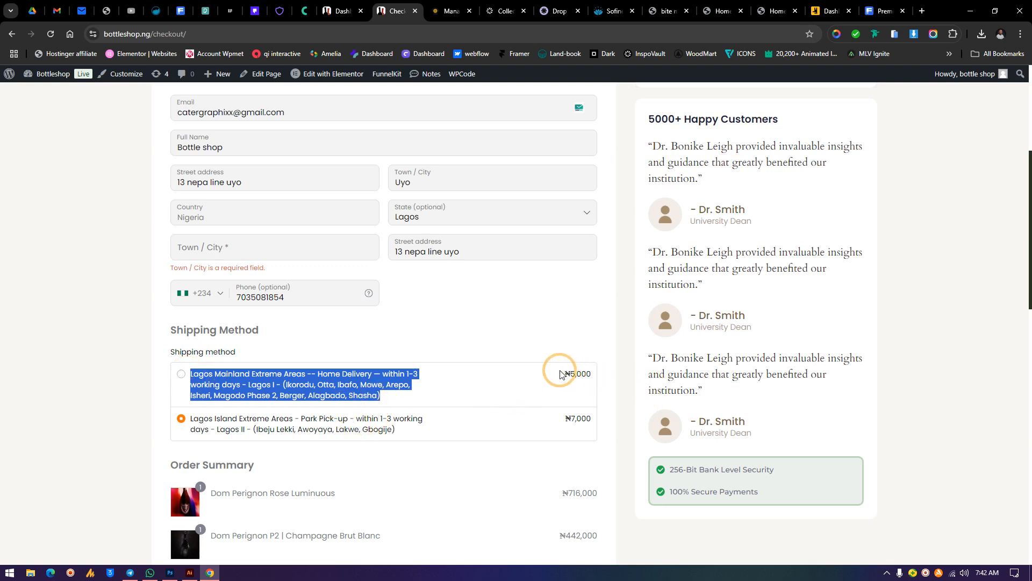
{"action": "left_click_drag", "start_coordinate": [560, 371], "coordinate": [599, 373]}
{"action": "left_click", "coordinate": [575, 408]}
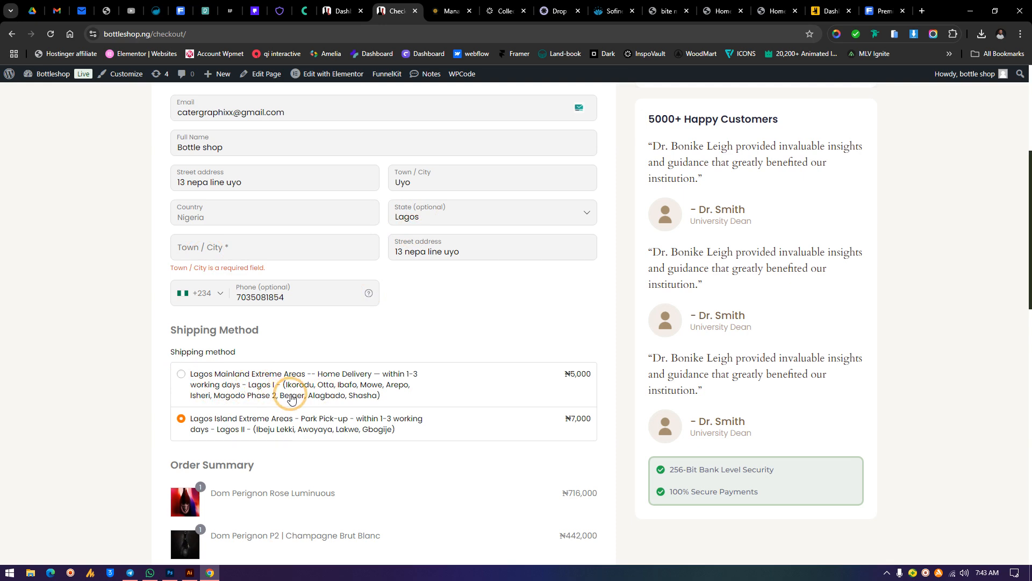
Switch to the admin dashboard tab and open the WooCommerce settings
{"action": "left_click", "coordinate": [340, 11]}
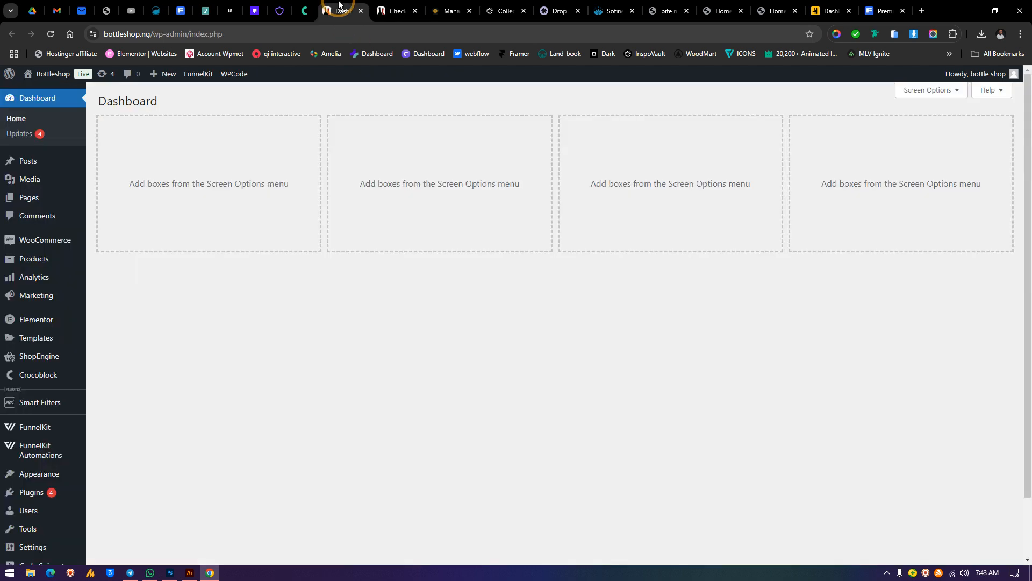
{"action": "mouse_move", "coordinate": [48, 241]}
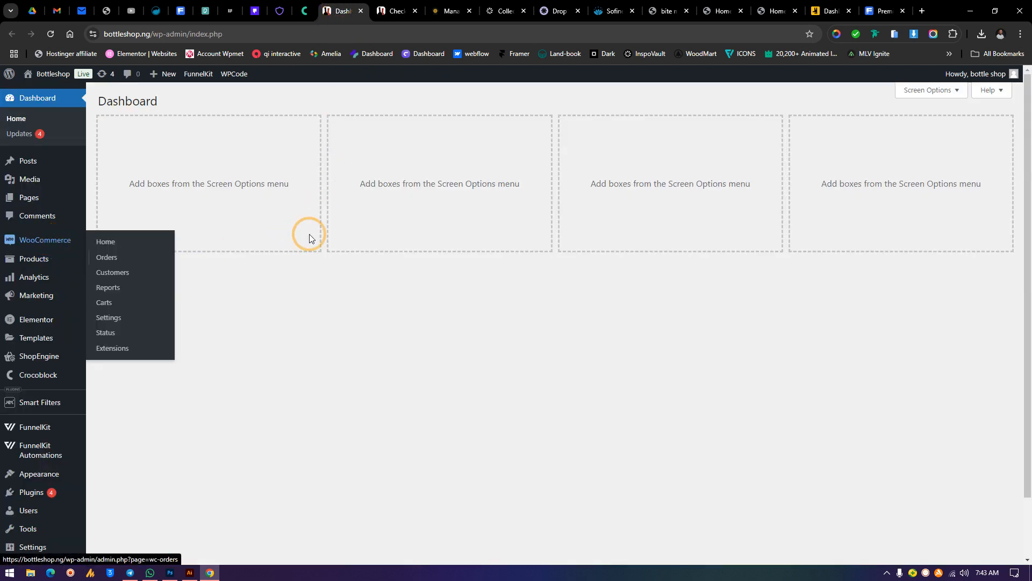
{"action": "left_click", "coordinate": [384, 8]}
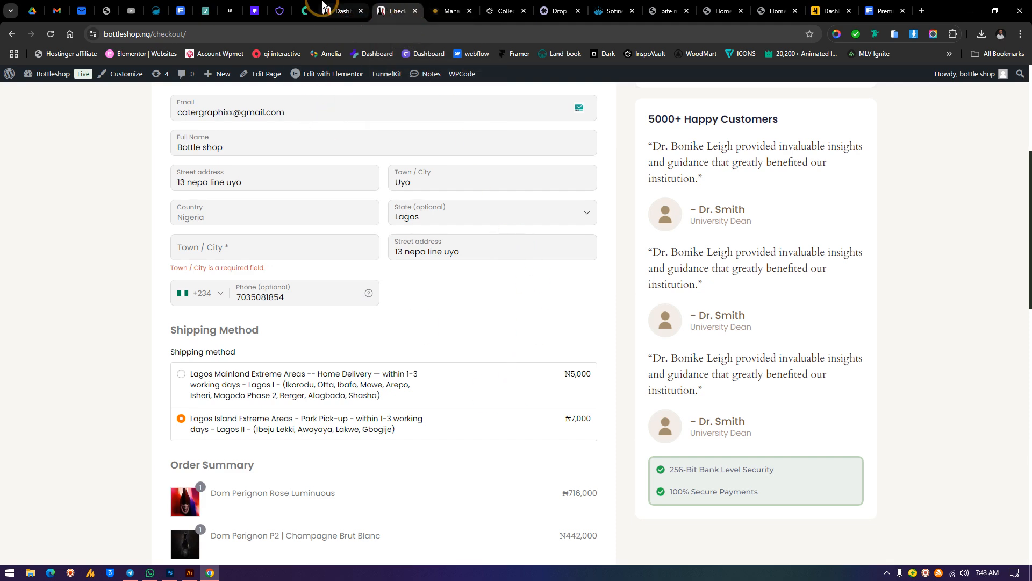
{"action": "left_click", "coordinate": [342, 11]}
{"action": "mouse_move", "coordinate": [34, 243]}
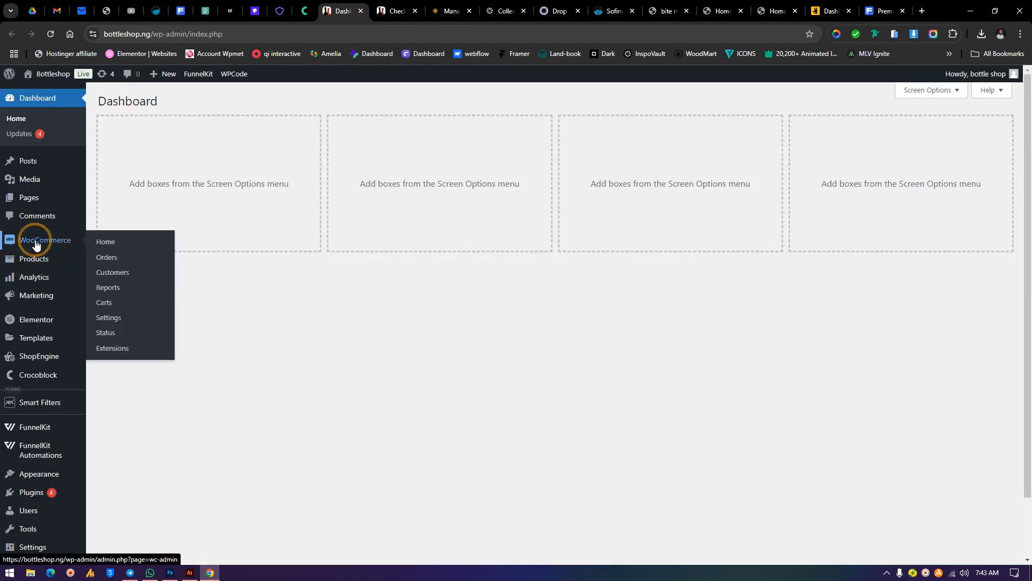
{"action": "left_click", "coordinate": [109, 318]}
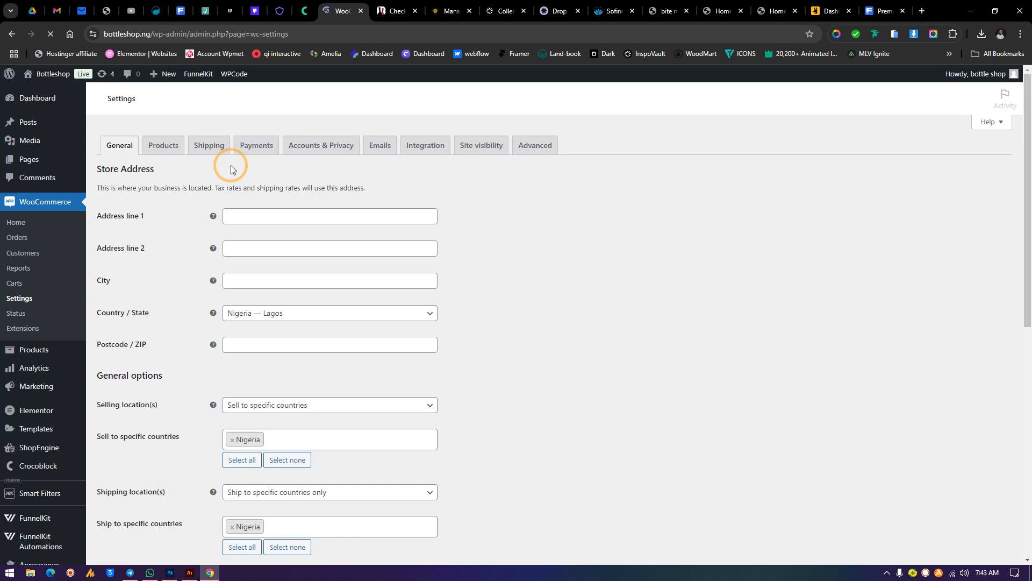
Open the shipping zones settings and examine the Nigeria zone's region and shipping methods
{"action": "left_click", "coordinate": [214, 153]}
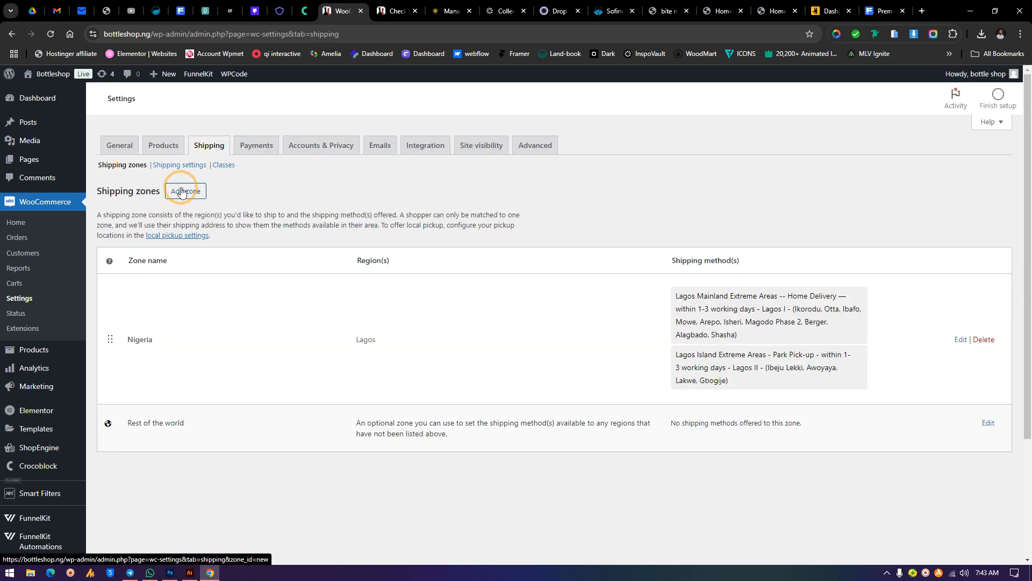
{"action": "double_click", "coordinate": [139, 339]}
{"action": "left_click_drag", "start_coordinate": [350, 346], "coordinate": [414, 343]}
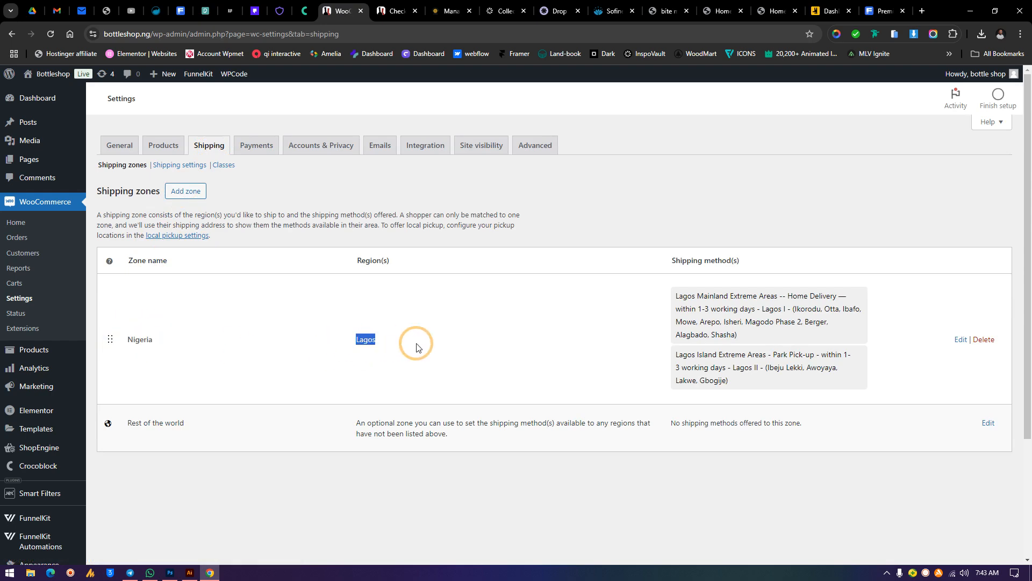
{"action": "left_click_drag", "start_coordinate": [895, 395], "coordinate": [652, 288]}
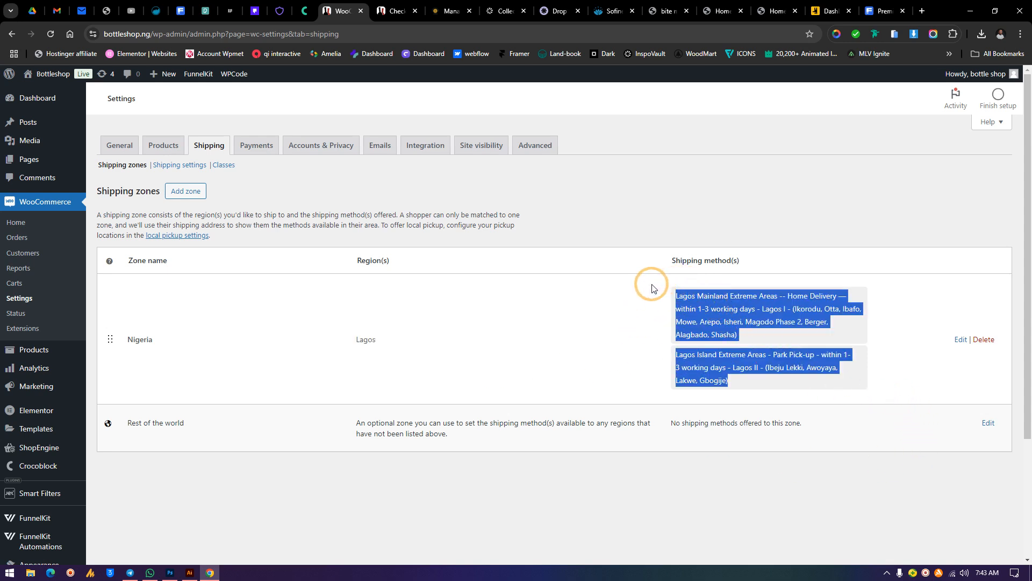
{"action": "left_click", "coordinate": [616, 351]}
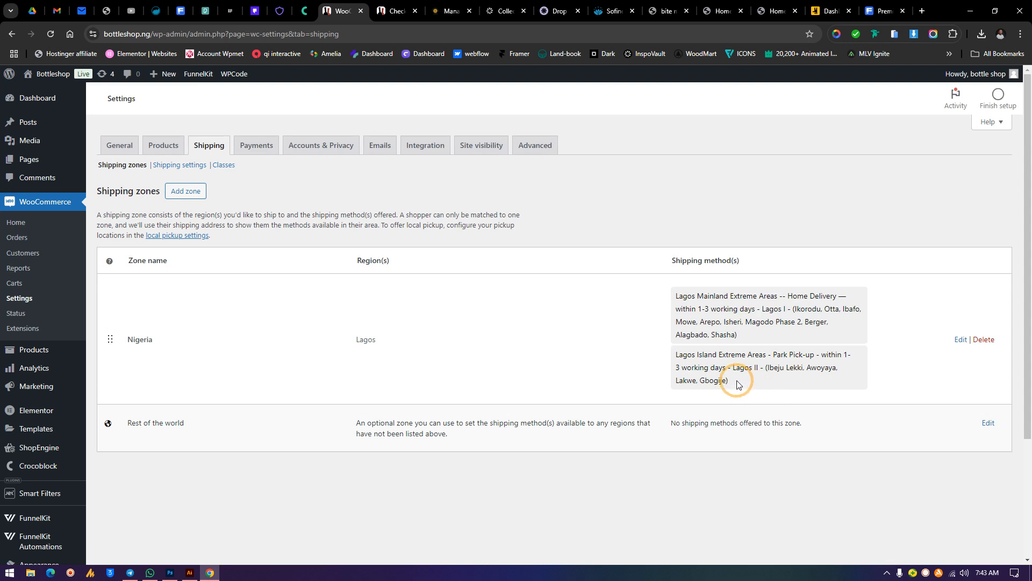
{"action": "left_click_drag", "start_coordinate": [737, 384], "coordinate": [674, 303]}
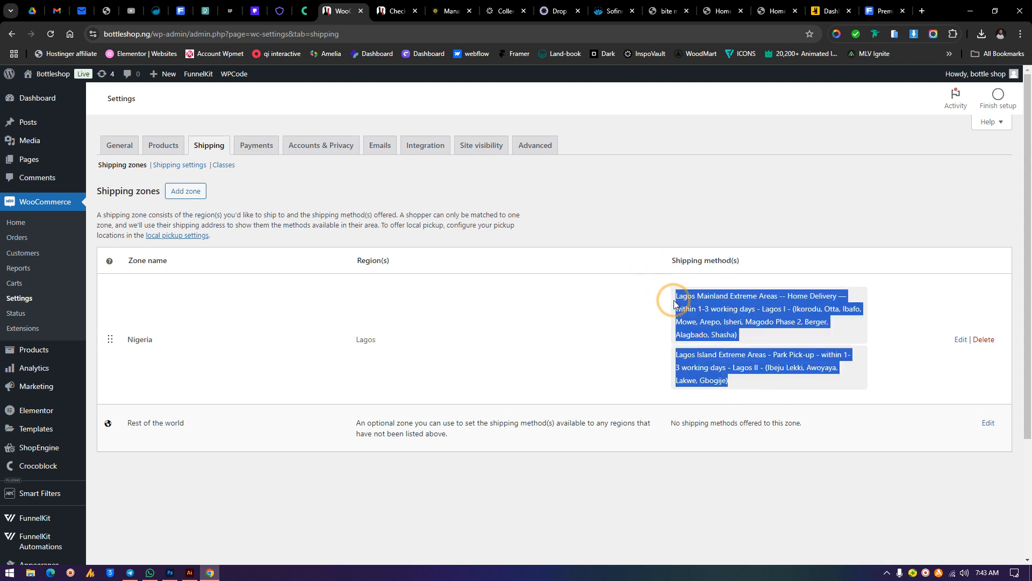
{"action": "left_click", "coordinate": [578, 342]}
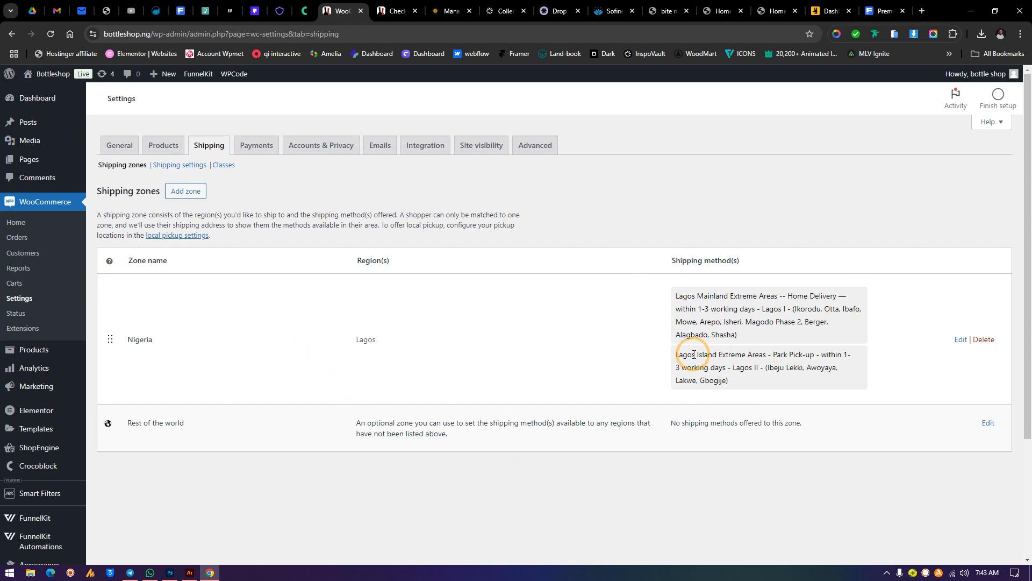
Add a new shipping zone named Nigeria
{"action": "left_click", "coordinate": [181, 196]}
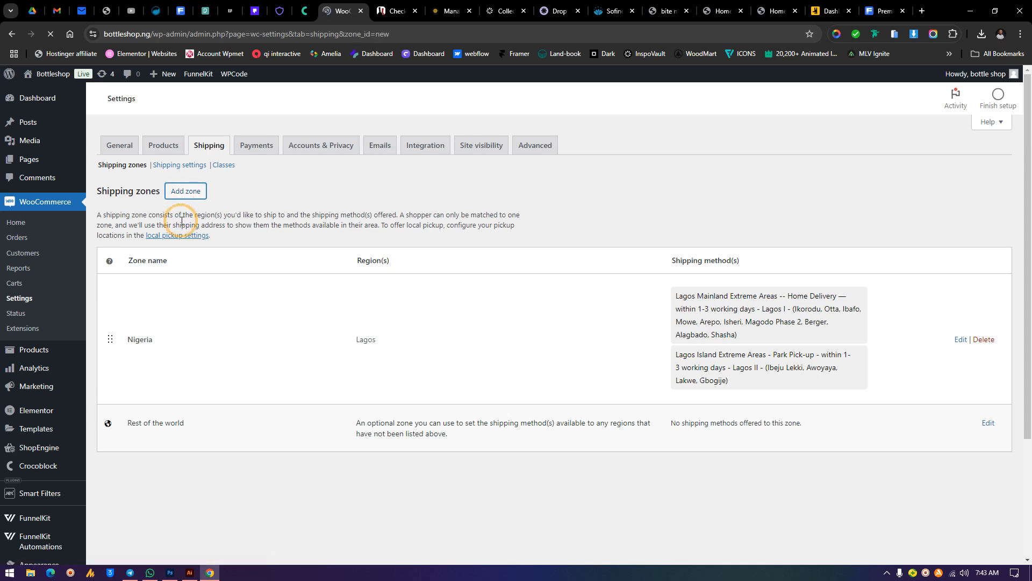
{"action": "left_click", "coordinate": [252, 233]}
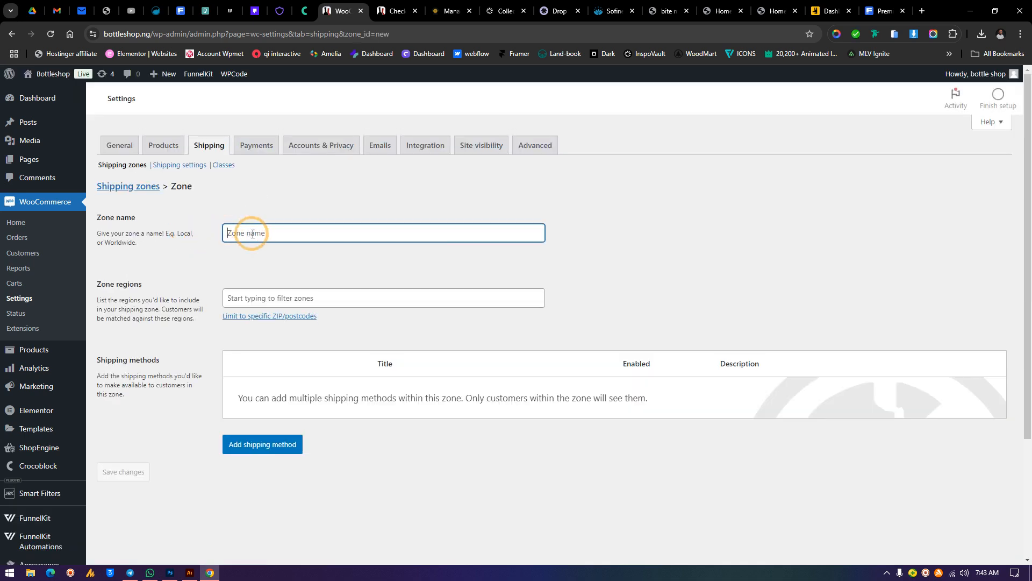
{"action": "type", "text": "Nigeria"}
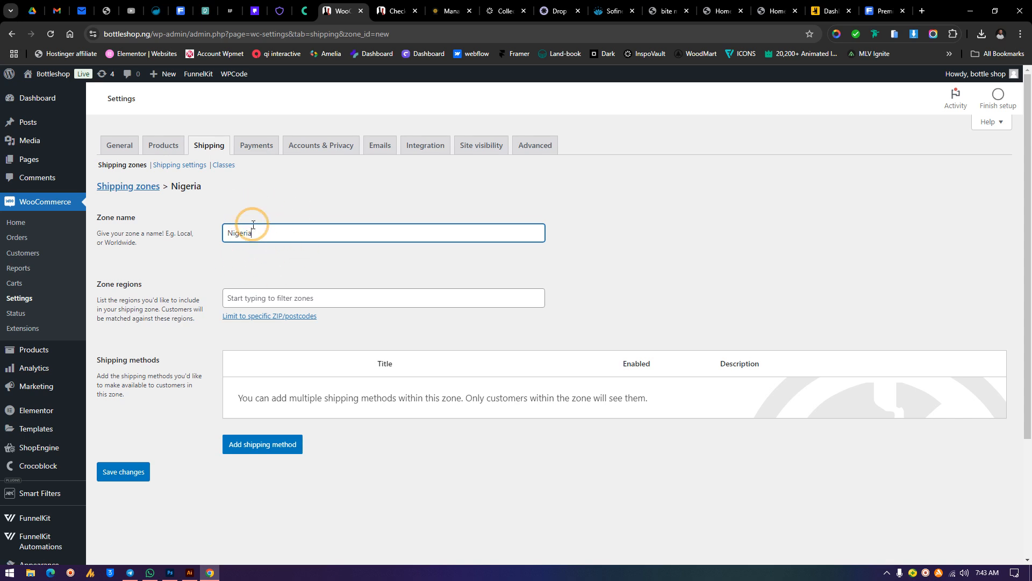
Add Abia, Nigeria to the new zone's regions
{"action": "left_click", "coordinate": [248, 297]}
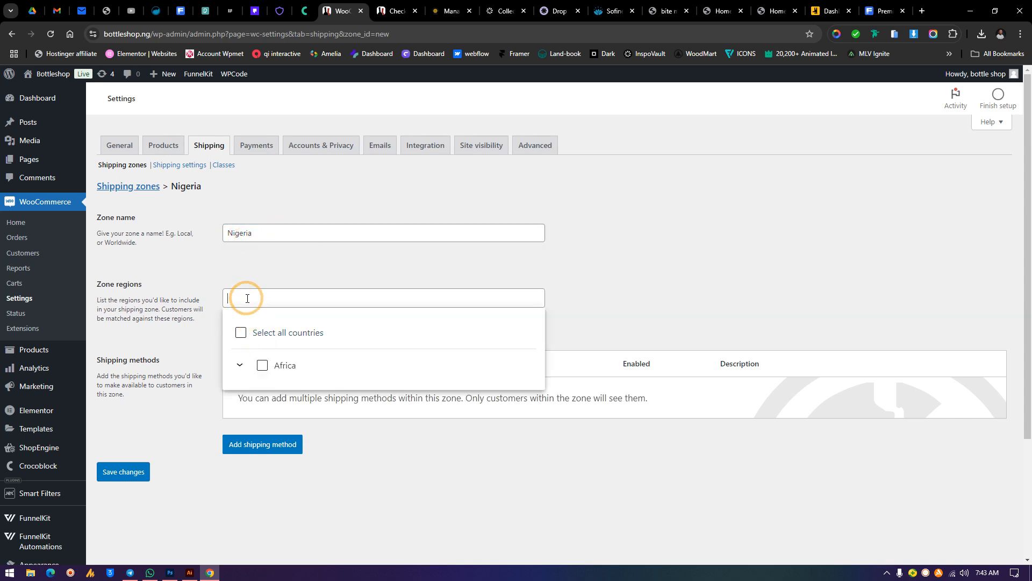
{"action": "type", "text": "abia"}
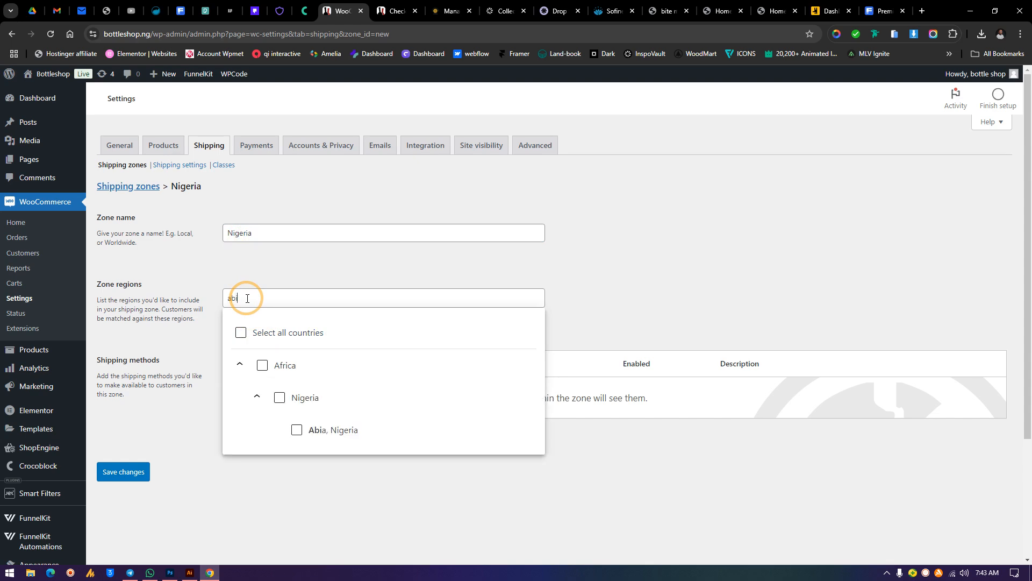
{"action": "left_click", "coordinate": [297, 431]}
{"action": "left_click", "coordinate": [396, 274]}
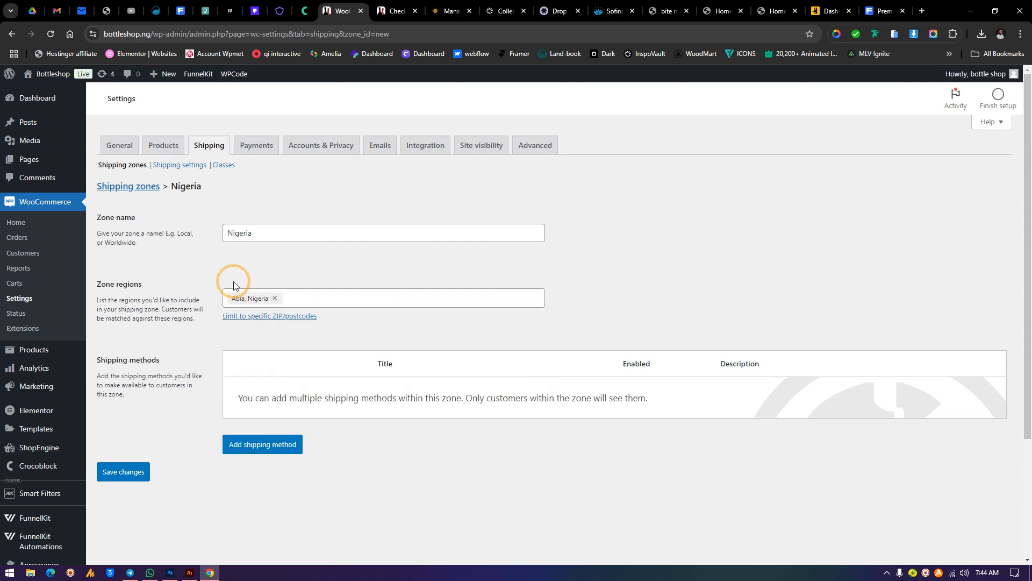
Check the state options offered in the checkout page's state dropdown
{"action": "left_click", "coordinate": [397, 11]}
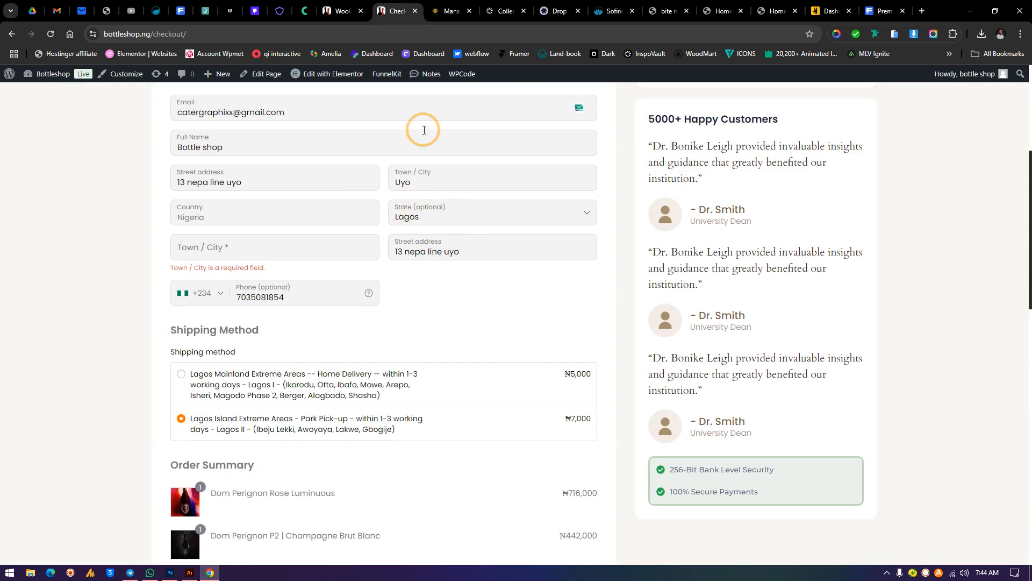
{"action": "left_click", "coordinate": [342, 11]}
{"action": "left_click", "coordinate": [396, 11]}
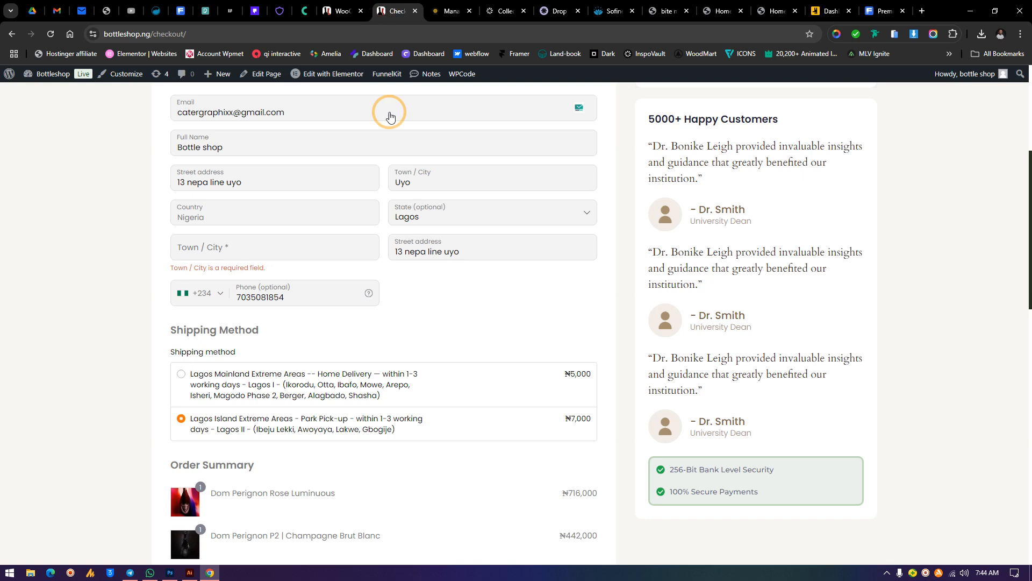
{"action": "left_click", "coordinate": [421, 211]}
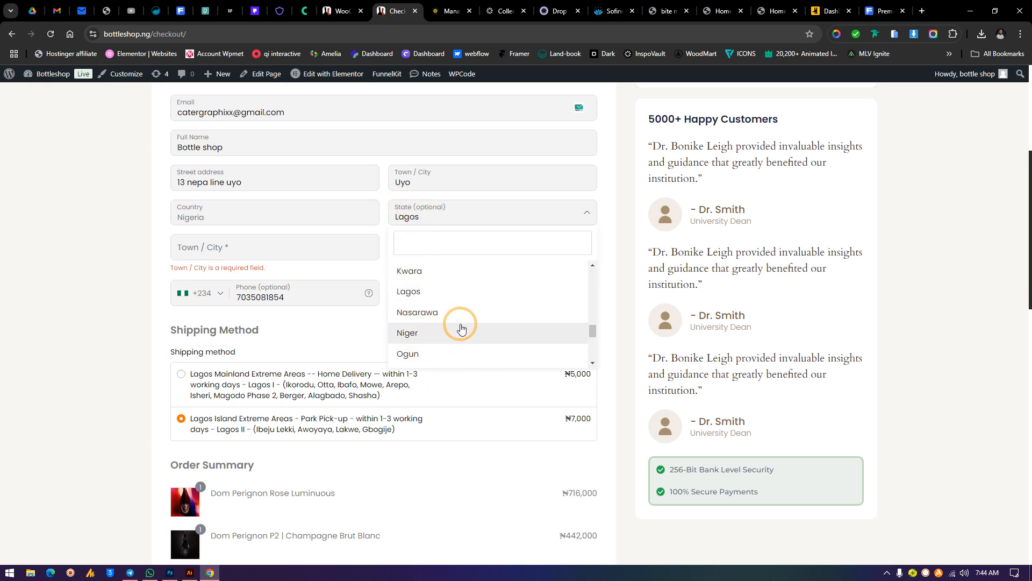
{"action": "left_click", "coordinate": [336, 5]}
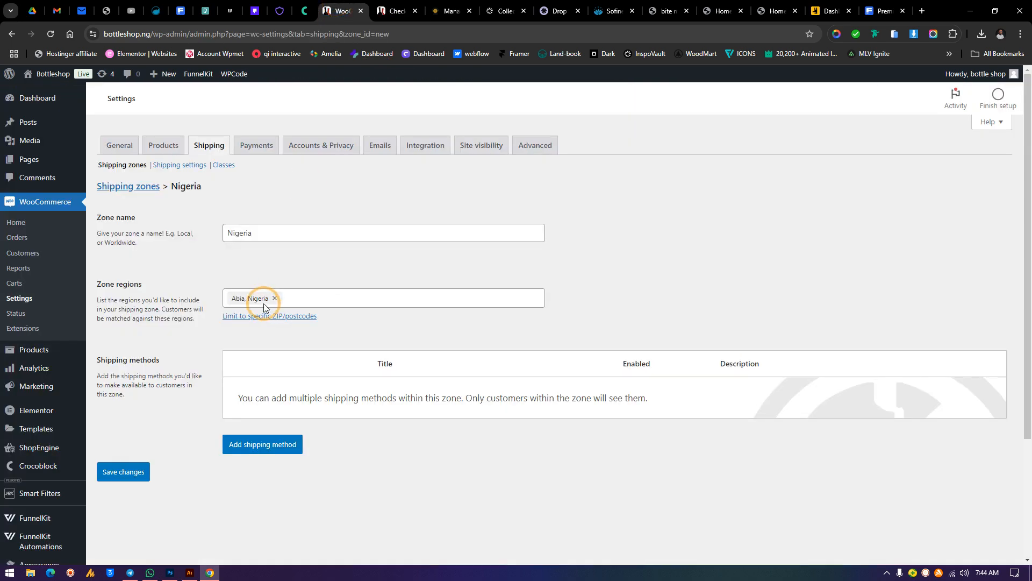
Browse the Nigerian states listed in the zone regions selector and compare with the checkout page
{"action": "left_click", "coordinate": [325, 298]}
{"action": "left_click", "coordinate": [240, 365]}
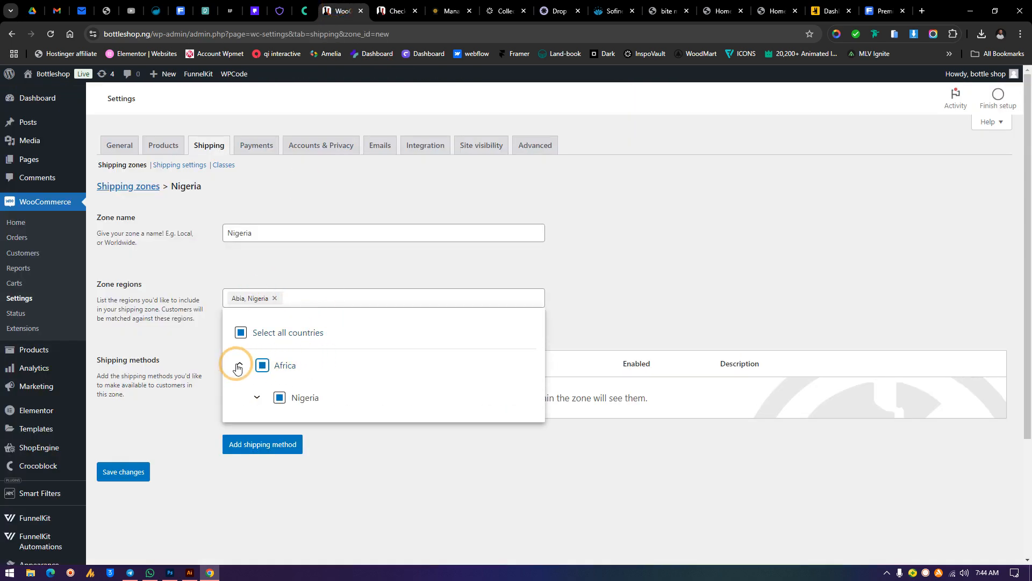
{"action": "left_click", "coordinate": [262, 401]}
{"action": "scroll", "coordinate": [323, 396], "scroll_direction": "down", "scroll_amount": 6}
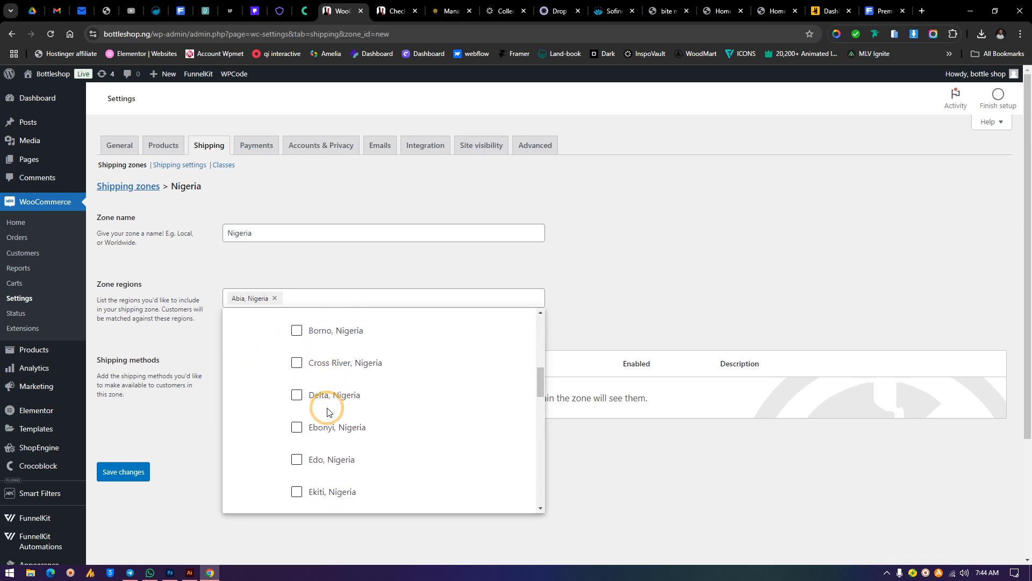
{"action": "scroll", "coordinate": [325, 403], "scroll_direction": "up", "scroll_amount": 3}
{"action": "scroll", "coordinate": [336, 371], "scroll_direction": "up", "scroll_amount": 3}
{"action": "left_click", "coordinate": [327, 271]}
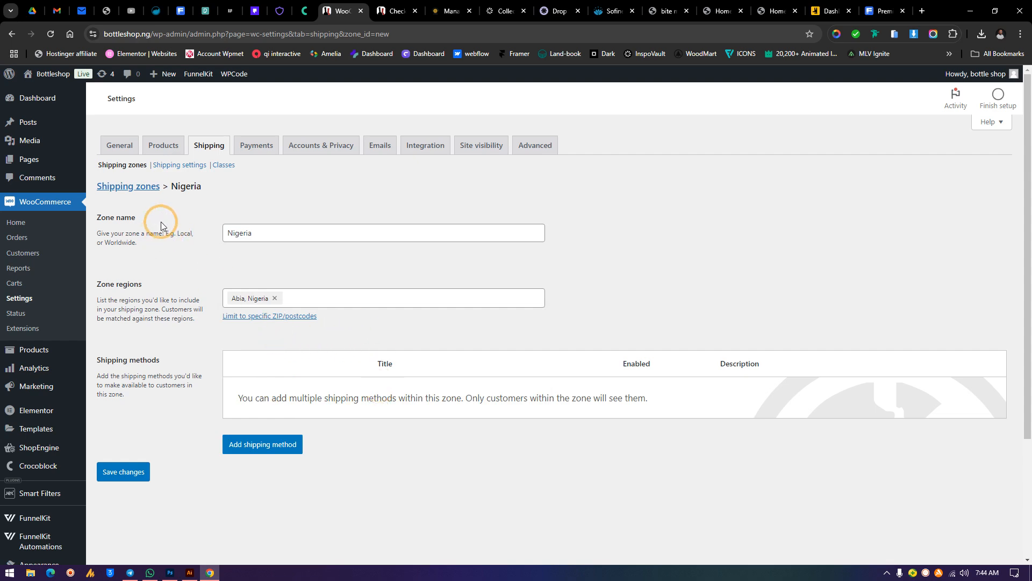
{"action": "left_click", "coordinate": [396, 10]}
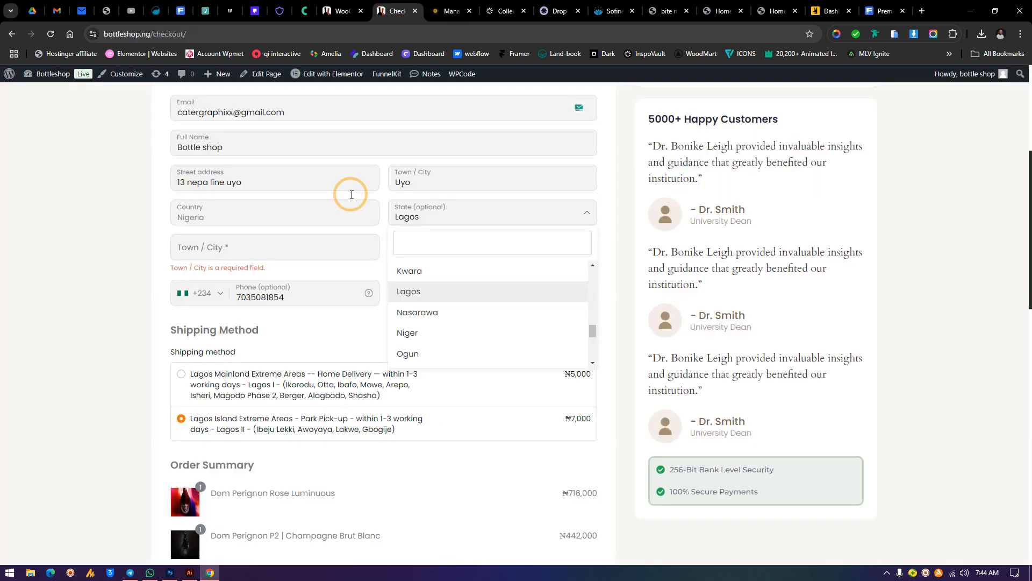
{"action": "left_click", "coordinate": [342, 10]}
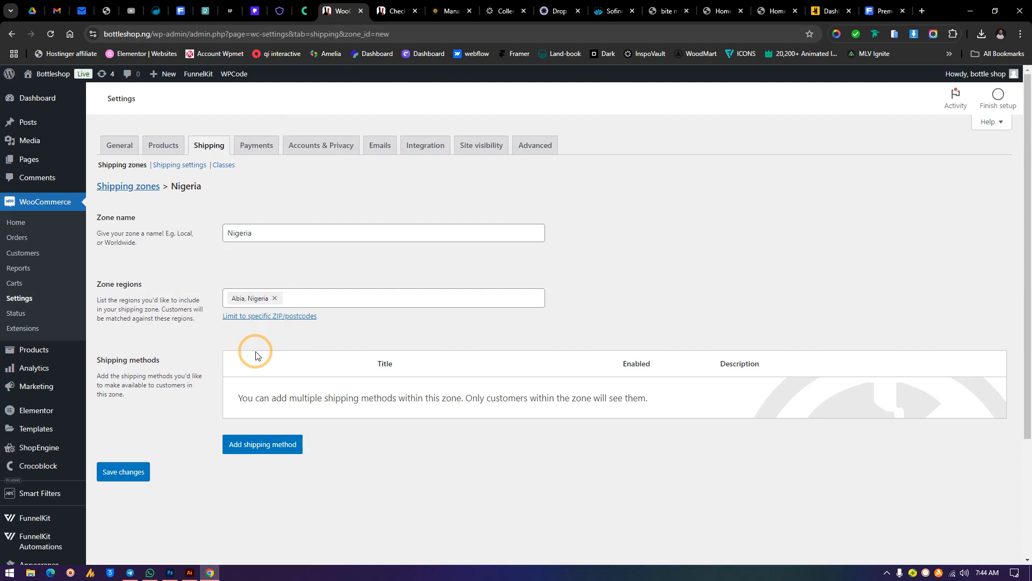
{"action": "left_click", "coordinate": [290, 297]}
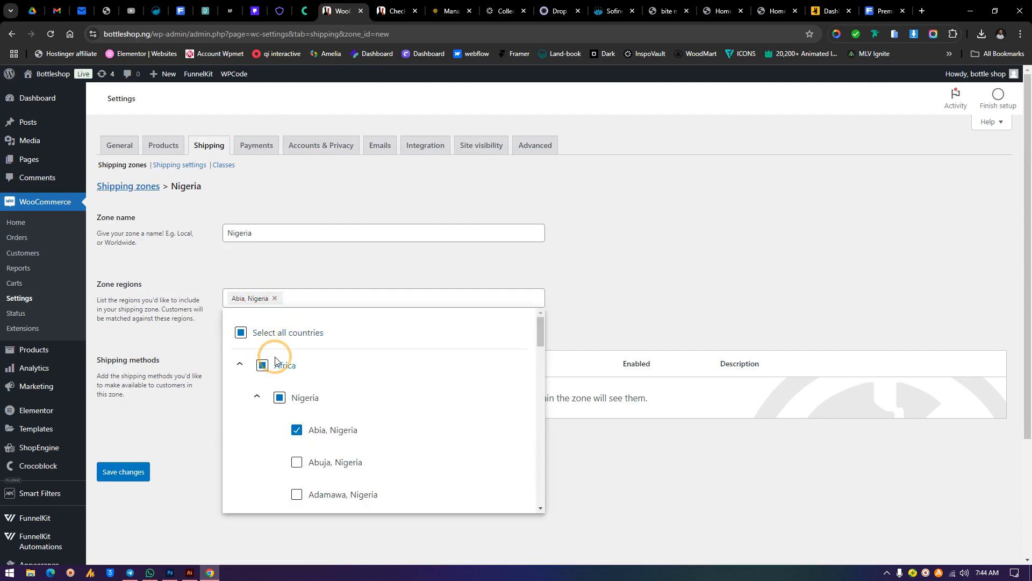
{"action": "left_click", "coordinate": [296, 462]}
{"action": "left_click", "coordinate": [297, 493]}
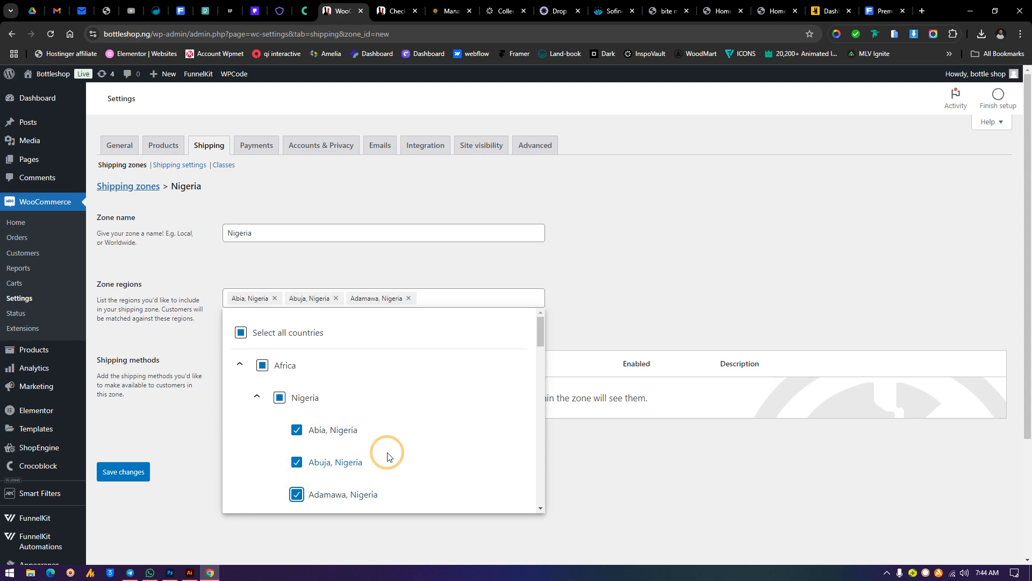
{"action": "left_click", "coordinate": [651, 299]}
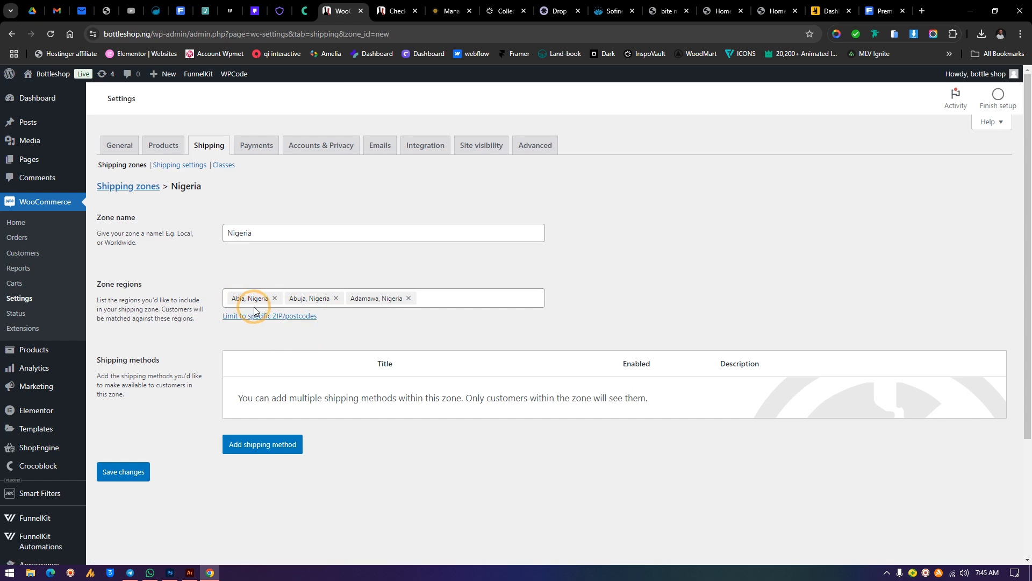
{"action": "left_click", "coordinate": [336, 298]}
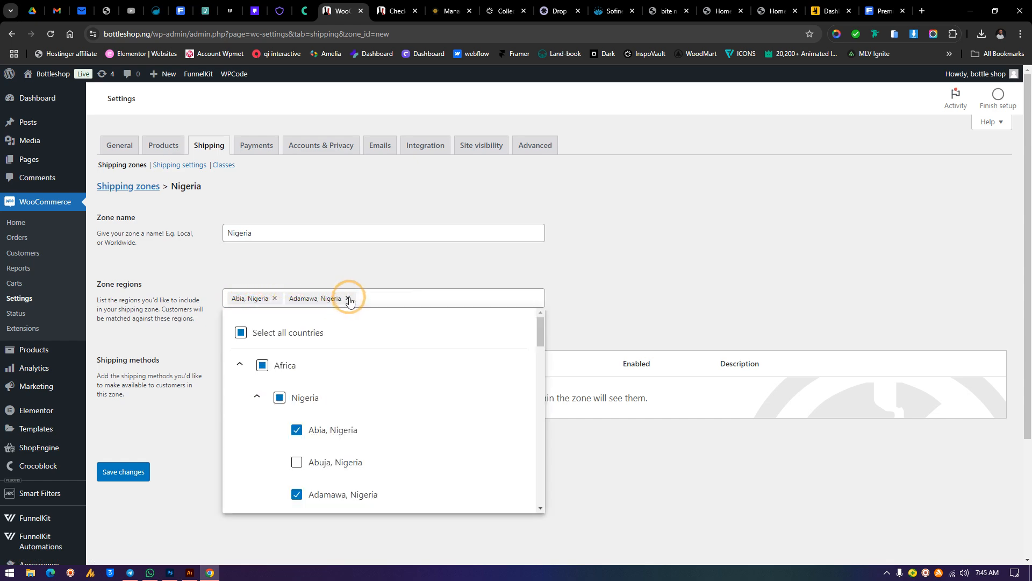
{"action": "left_click", "coordinate": [350, 299]}
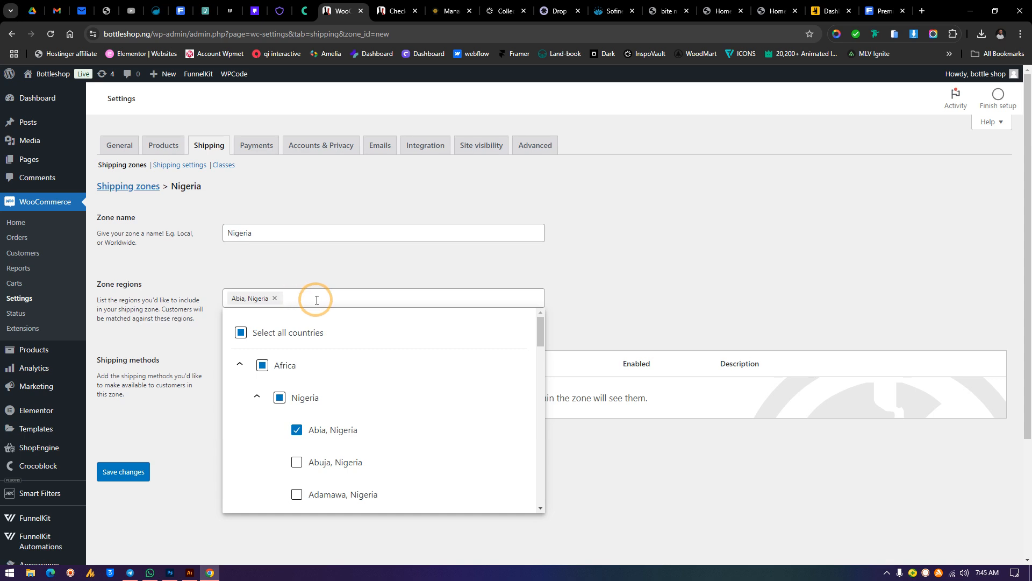
Add Imo, Nigeria to the zone's regions and save the changes
{"action": "type", "text": "imo"}
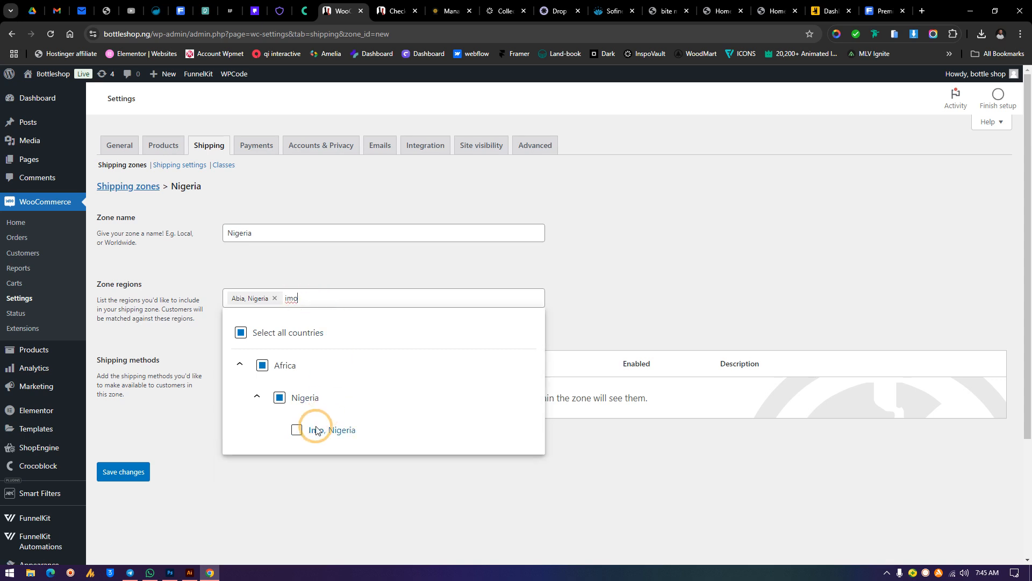
{"action": "left_click", "coordinate": [297, 430]}
{"action": "left_click", "coordinate": [617, 290]}
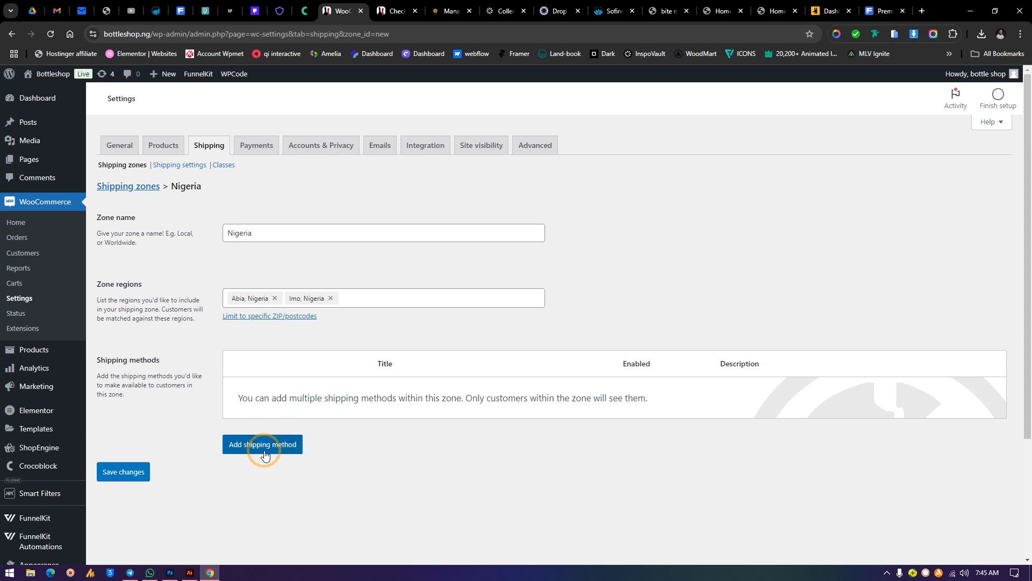
{"action": "left_click", "coordinate": [105, 482]}
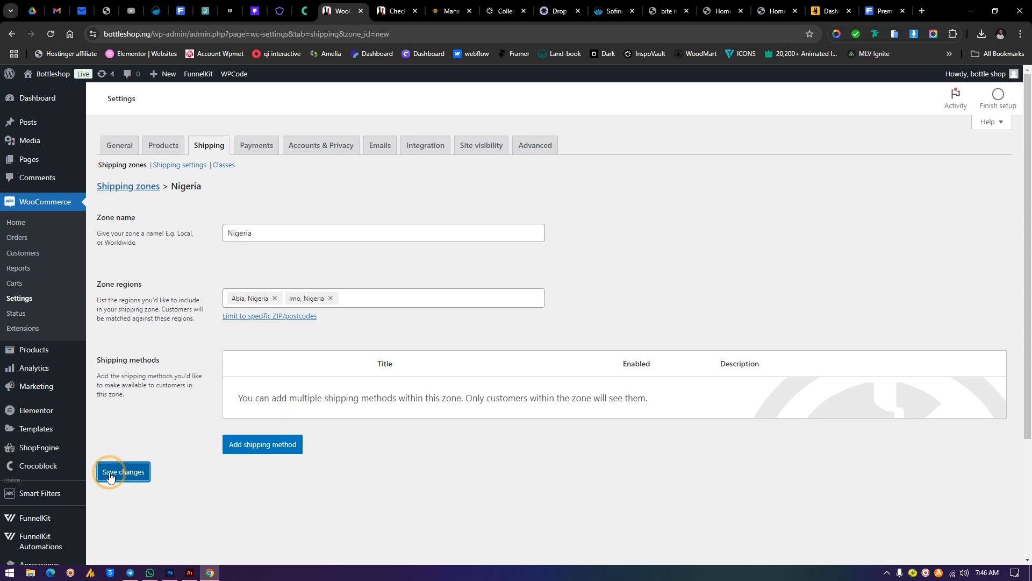
Add a Local pickup shipping method named 'Cater store 123 abia street opp kuna designers hub'
{"action": "left_click", "coordinate": [238, 449]}
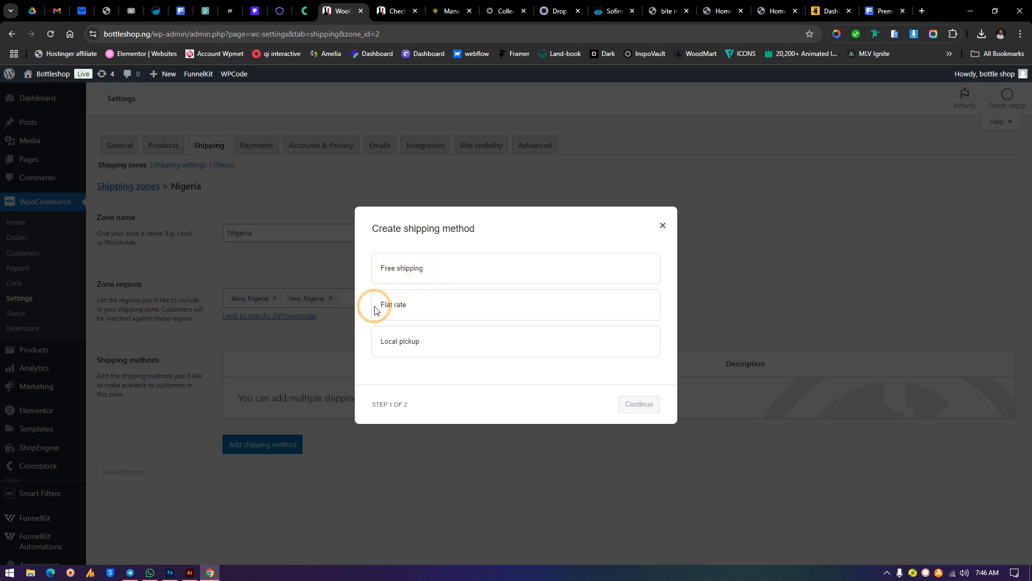
{"action": "left_click", "coordinate": [475, 345]}
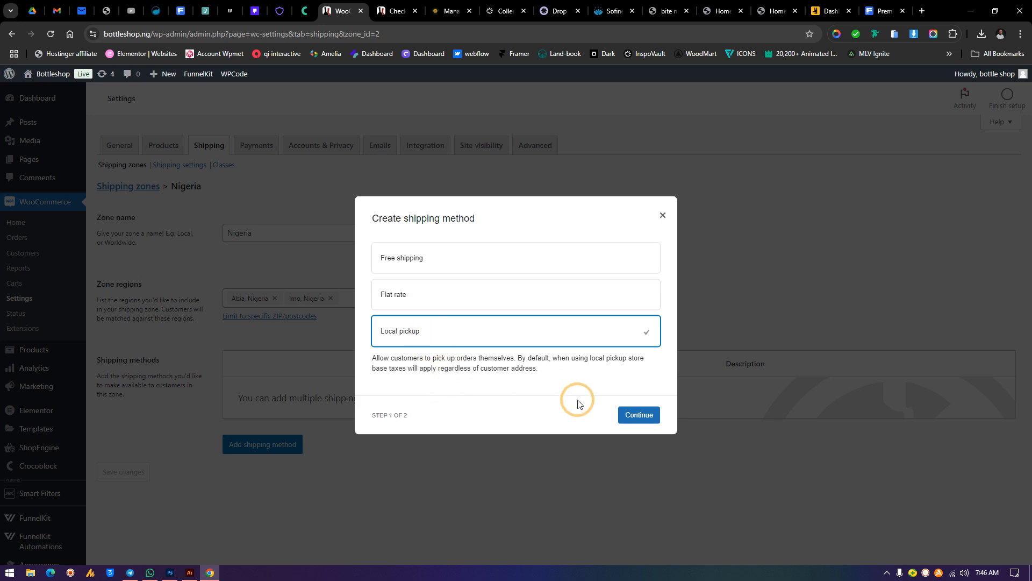
{"action": "left_click", "coordinate": [634, 414]}
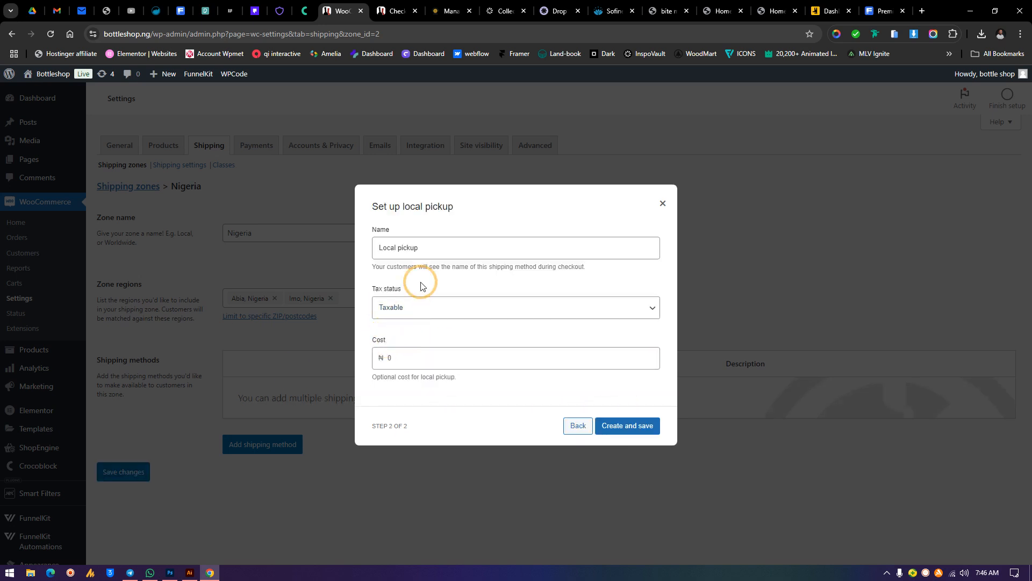
{"action": "left_click_drag", "start_coordinate": [451, 245], "coordinate": [309, 249]}
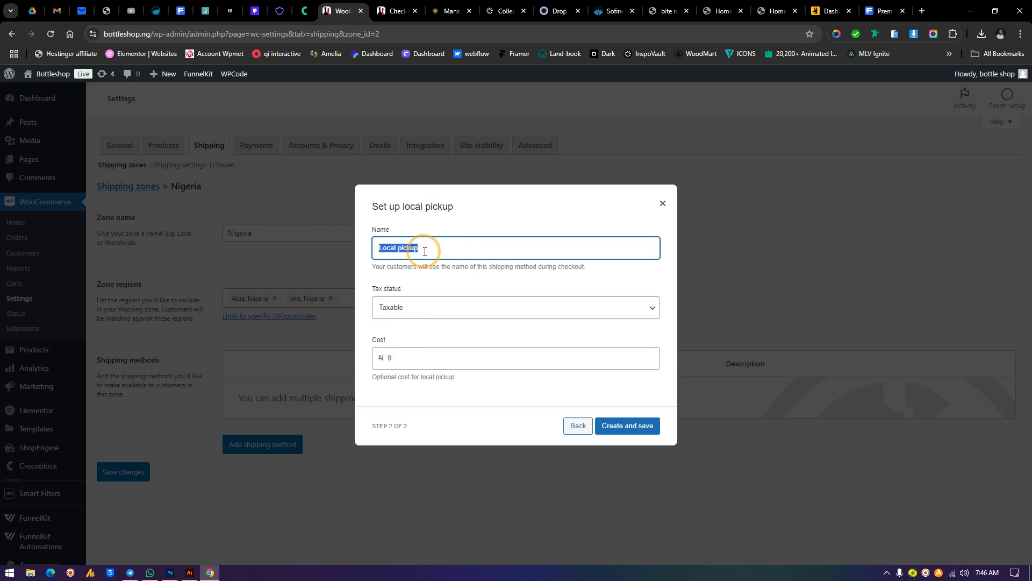
{"action": "type", "text": "Cater store 123 aba"}
{"action": "key", "text": "BackSpace"}
{"action": "type", "text": "ia street op"}
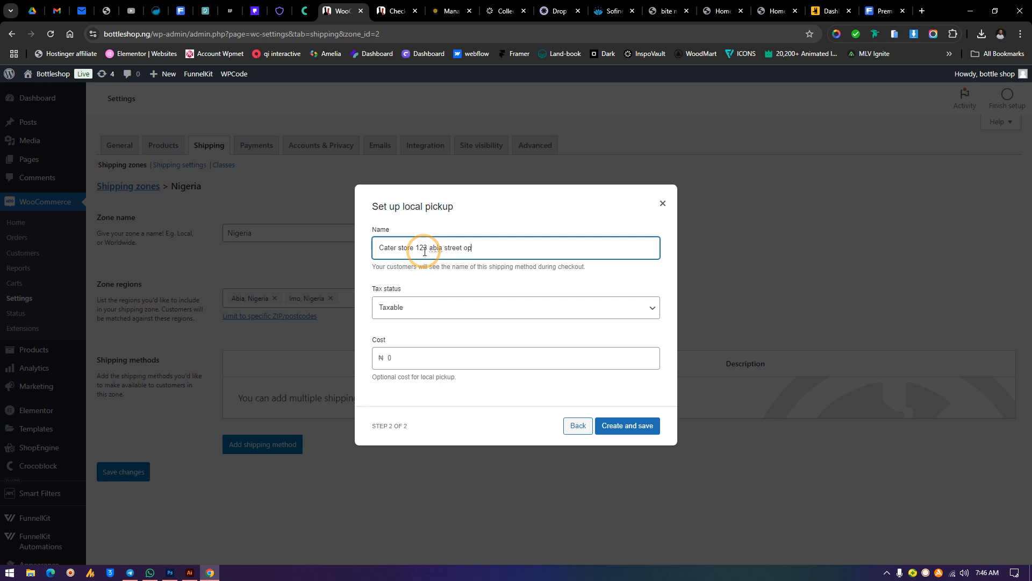
{"action": "type", "text": "p kuna designers hub"}
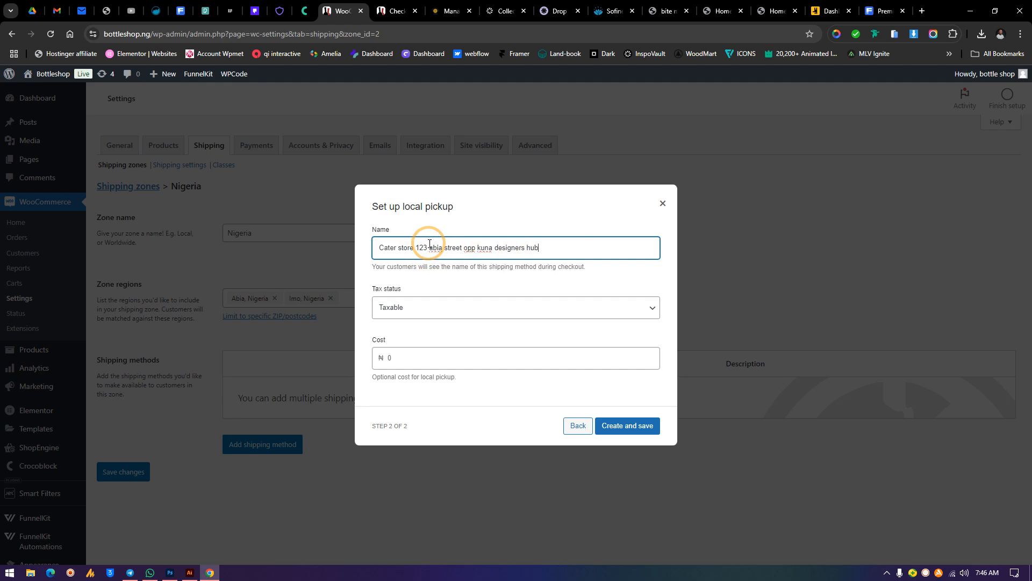
Set the pickup method's tax status to None and create the method
{"action": "left_click", "coordinate": [407, 312]}
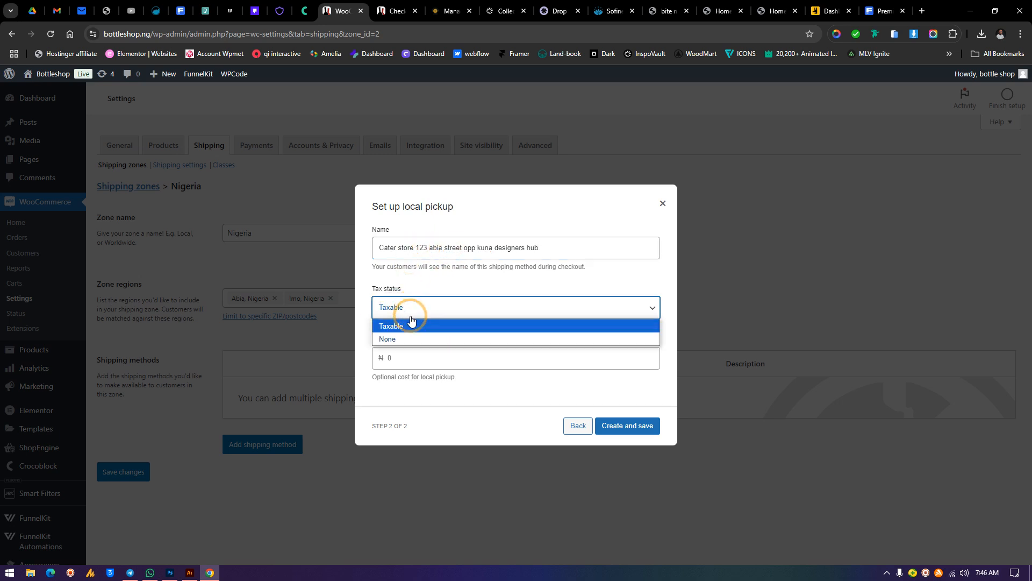
{"action": "left_click", "coordinate": [406, 344]}
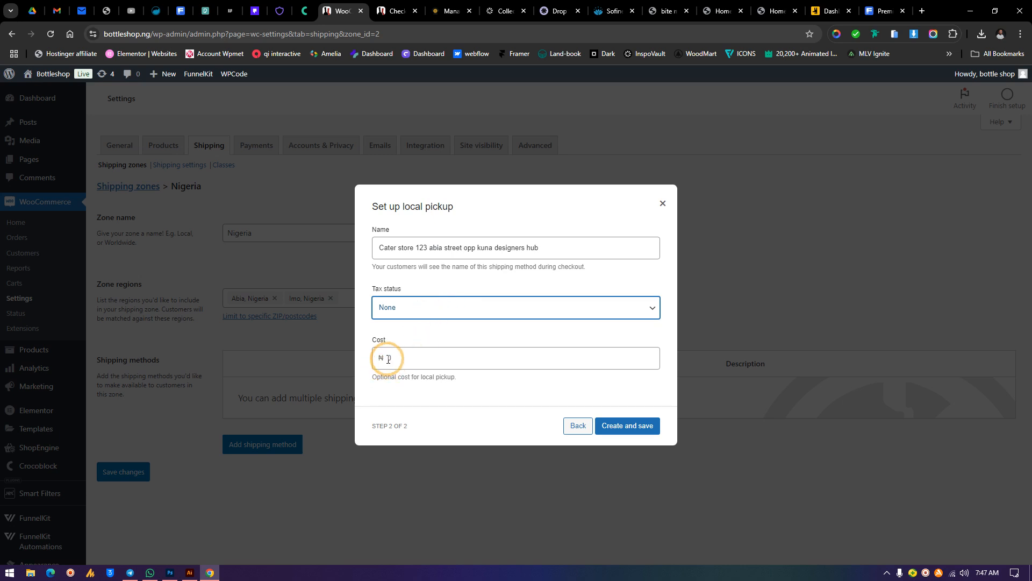
{"action": "left_click", "coordinate": [619, 426]}
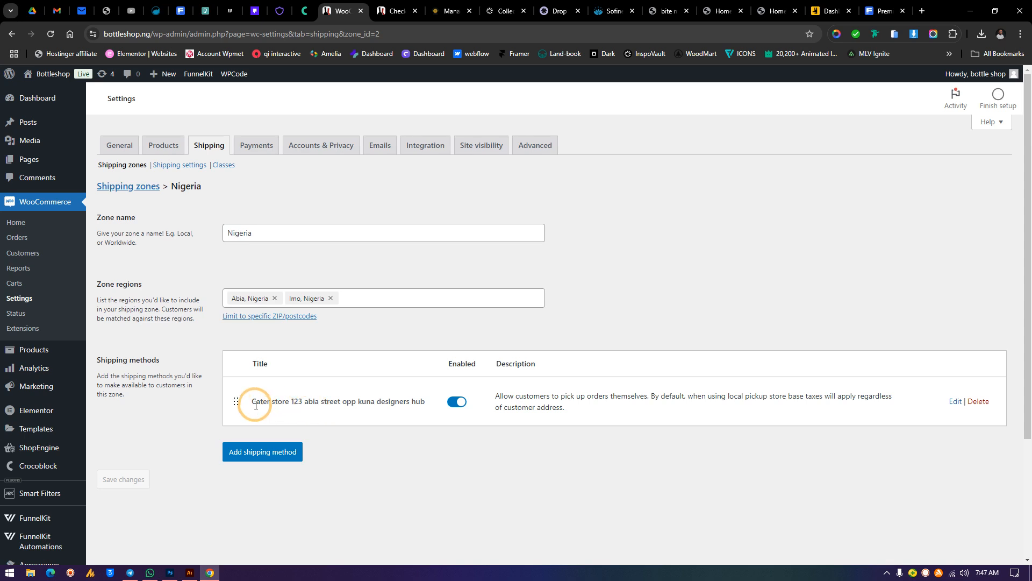
{"action": "left_click_drag", "start_coordinate": [251, 402], "coordinate": [433, 407]}
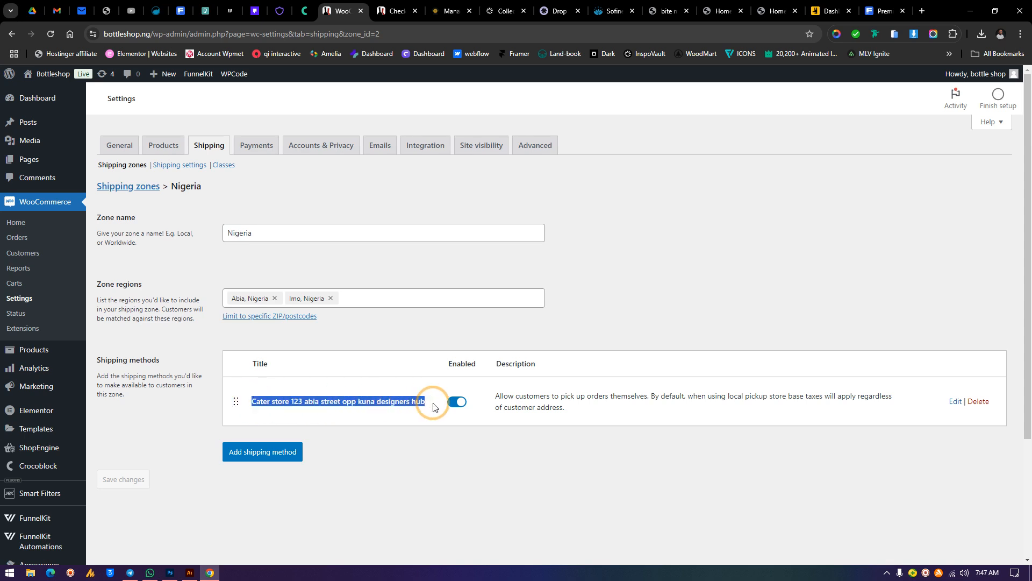
{"action": "left_click", "coordinate": [414, 443]}
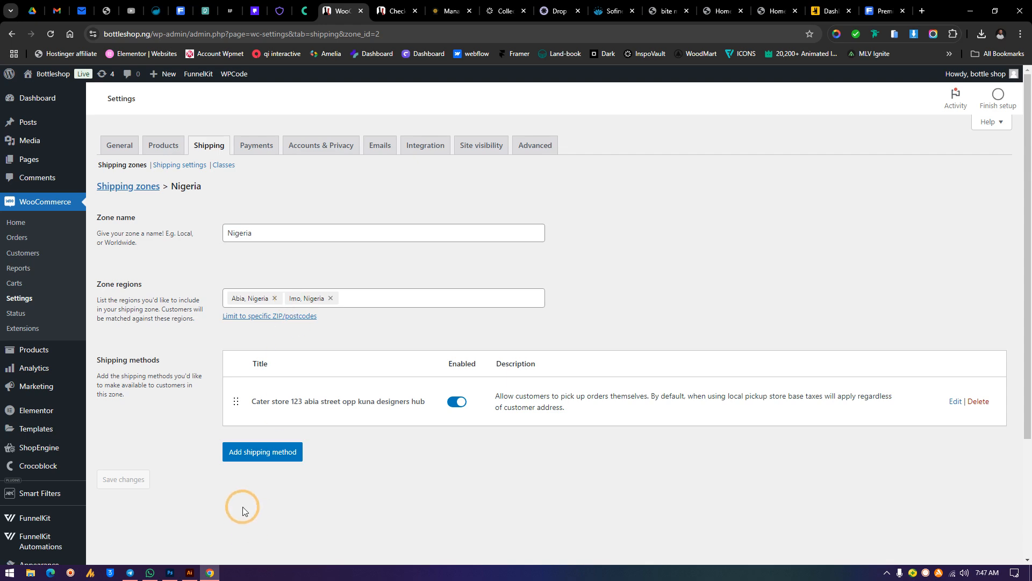
{"action": "left_click", "coordinate": [247, 457]}
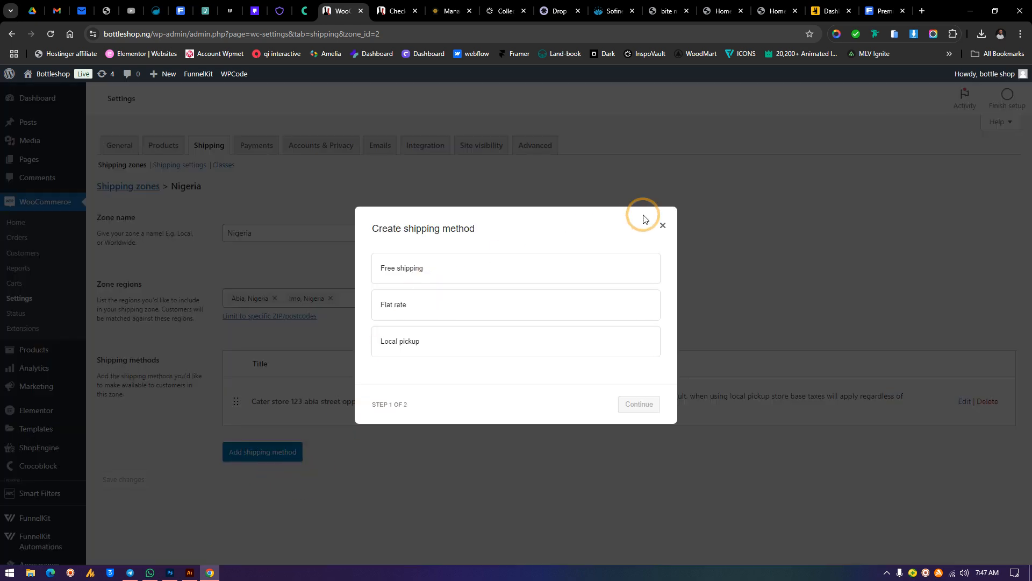
{"action": "left_click", "coordinate": [662, 226]}
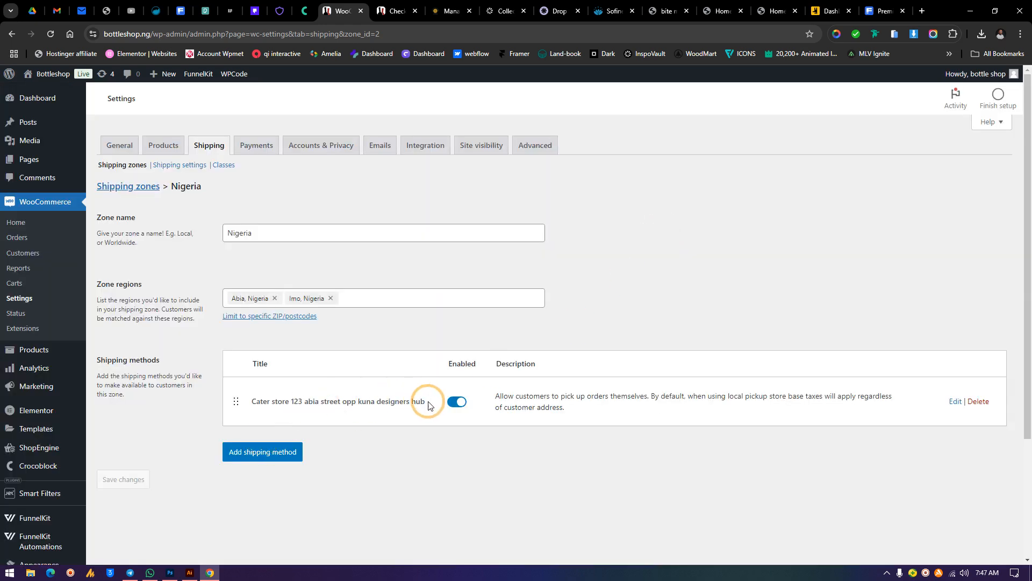
Open the local pickup method's settings for review and close them
{"action": "left_click_drag", "start_coordinate": [427, 401], "coordinate": [250, 405]}
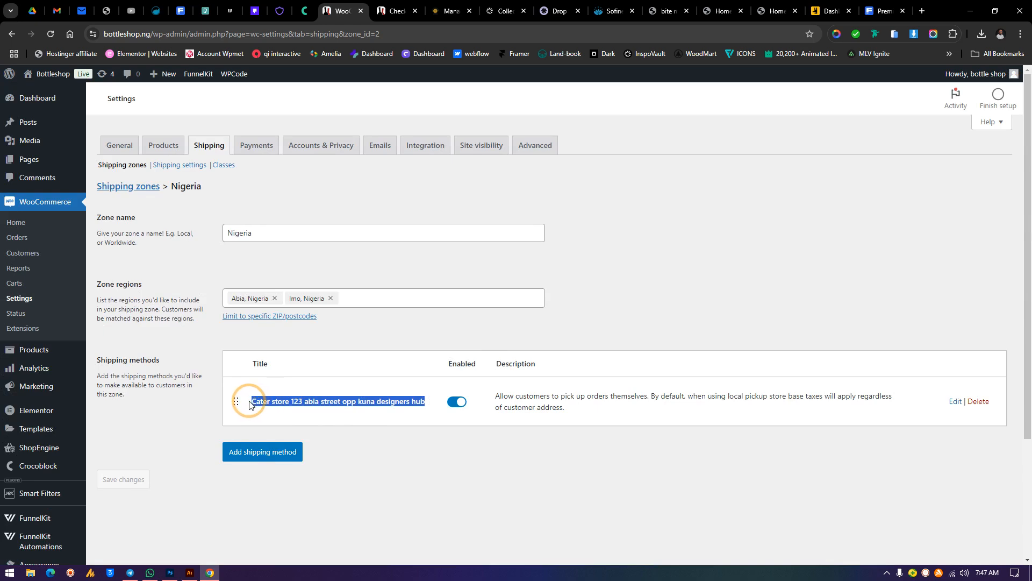
{"action": "left_click", "coordinate": [953, 404]}
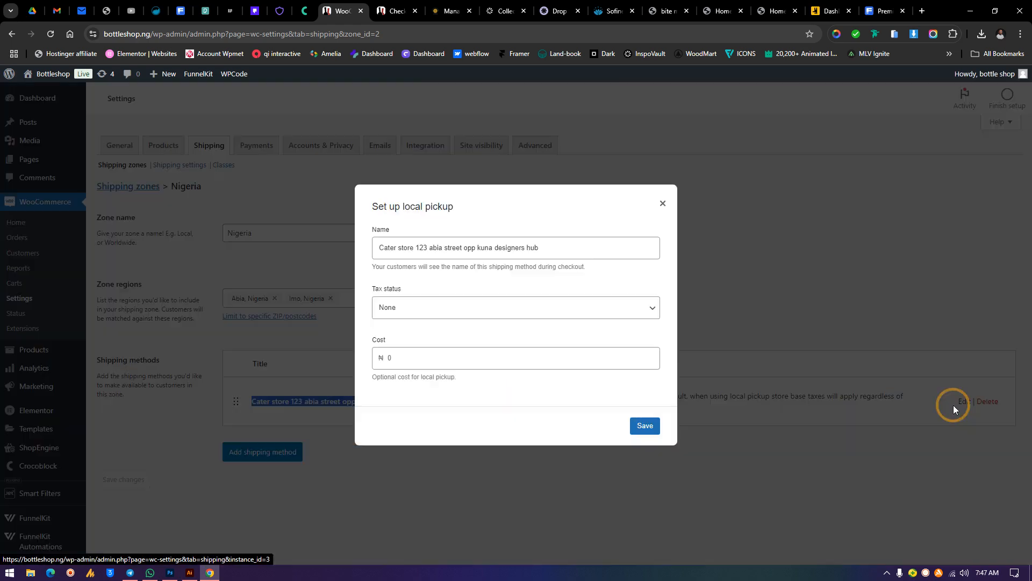
{"action": "left_click", "coordinate": [663, 203]}
{"action": "left_click", "coordinate": [342, 297]}
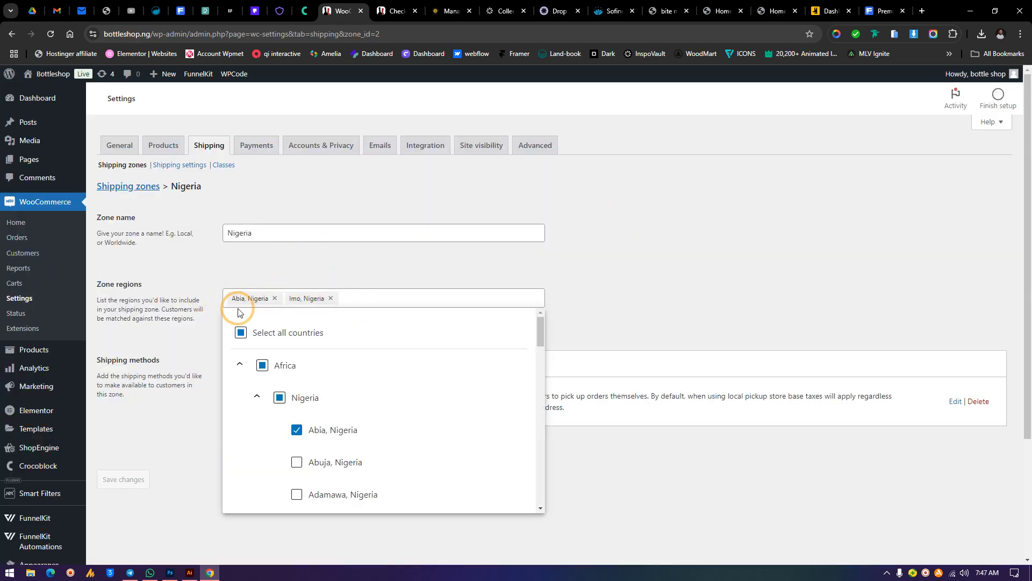
{"action": "left_click", "coordinate": [596, 252]}
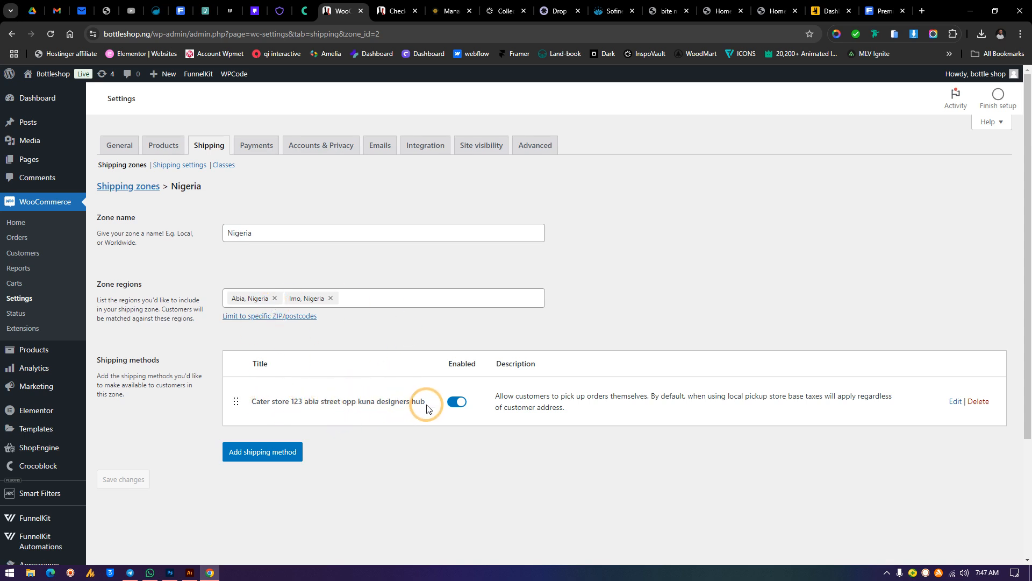
{"action": "left_click_drag", "start_coordinate": [424, 412], "coordinate": [249, 412]}
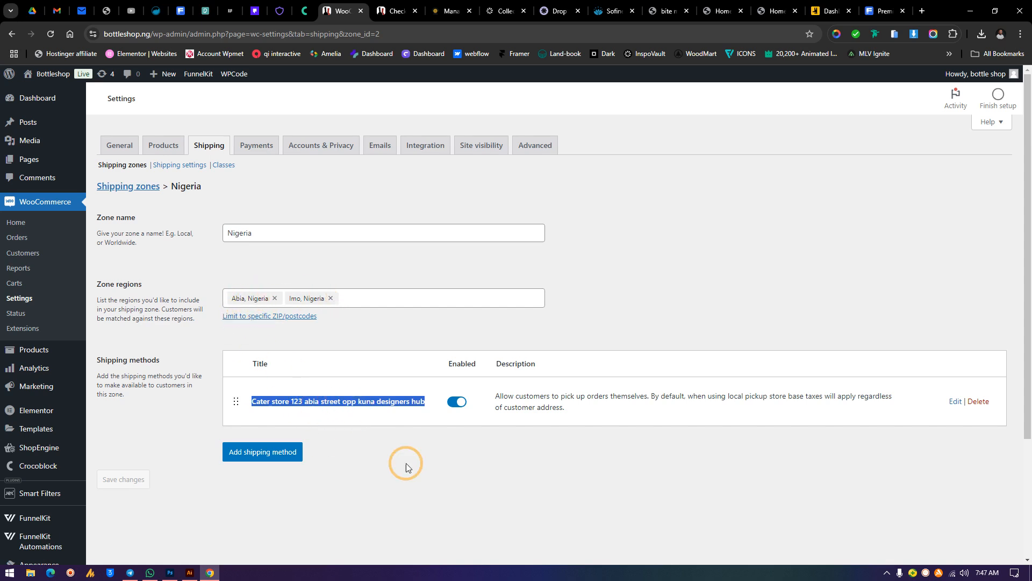
Start adding a Flat rate shipping method to the Nigeria zone and select its name field
{"action": "left_click", "coordinate": [326, 397]}
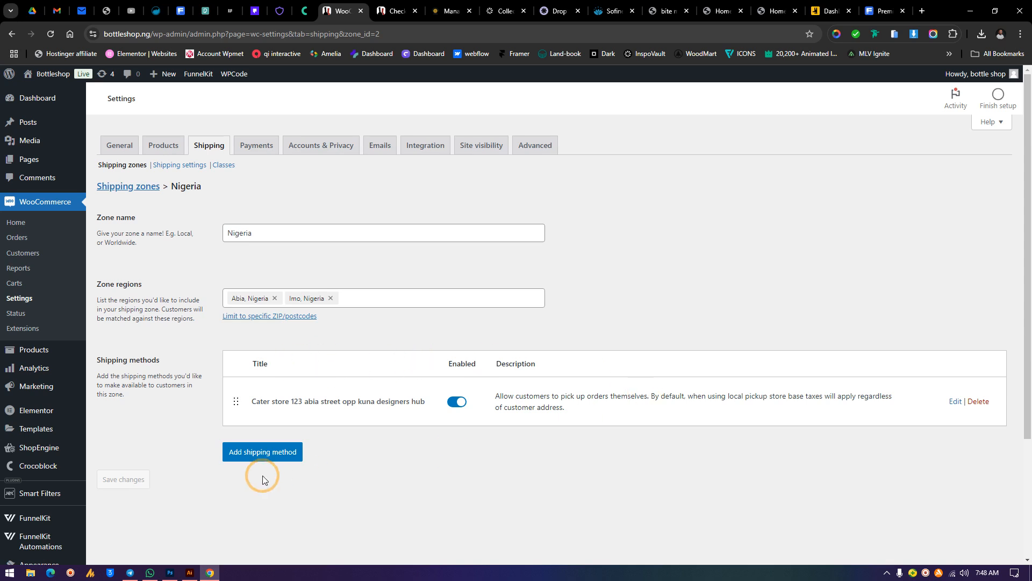
{"action": "left_click", "coordinate": [262, 450]}
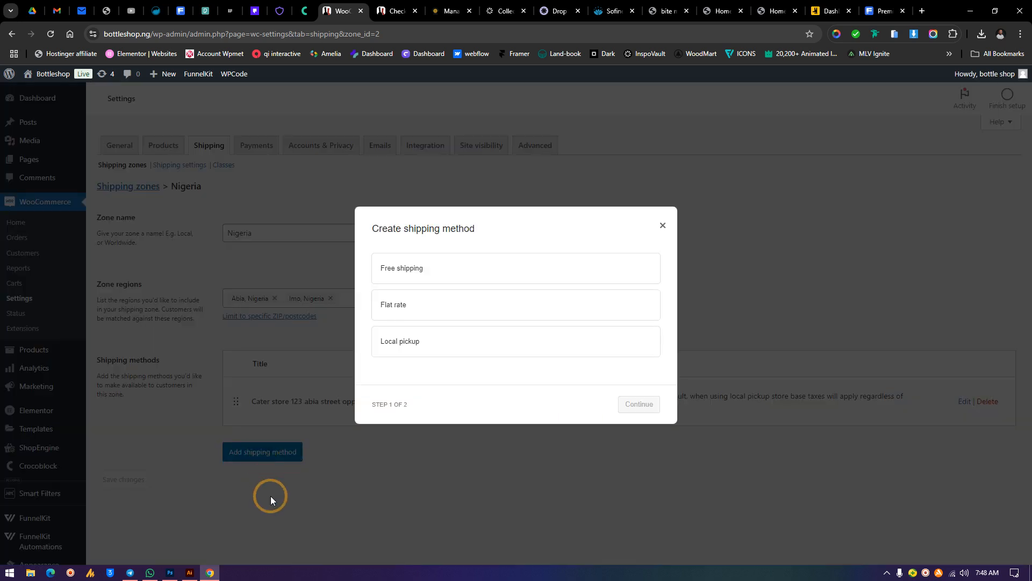
{"action": "left_click", "coordinate": [422, 303]}
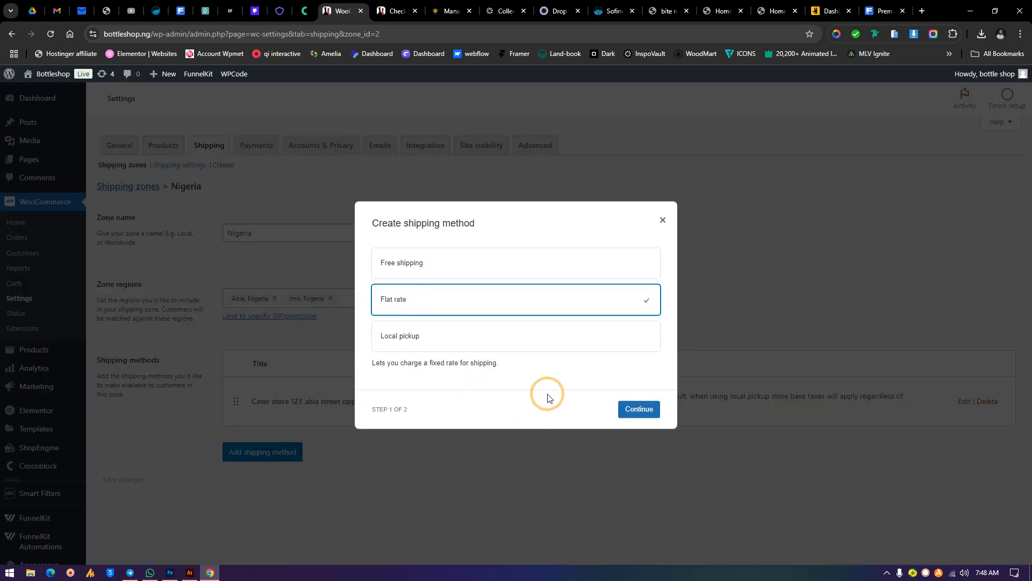
{"action": "left_click", "coordinate": [622, 418]}
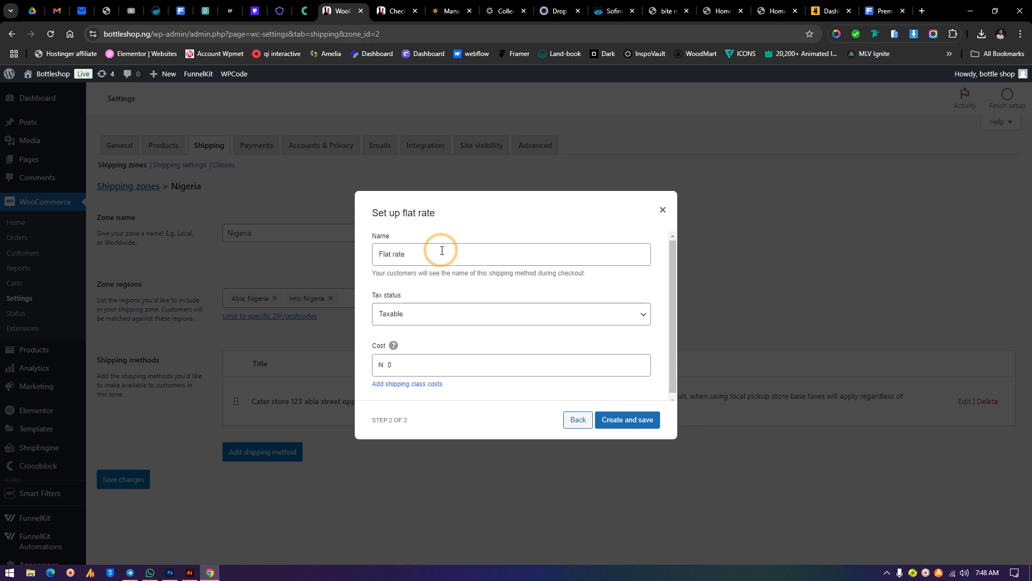
{"action": "triple_click", "coordinate": [439, 250]}
Copy the 'Lagos Island Extreme Areas - Park Pick-up' shipping option label from the store's checkout page
{"action": "left_click", "coordinate": [403, 10]}
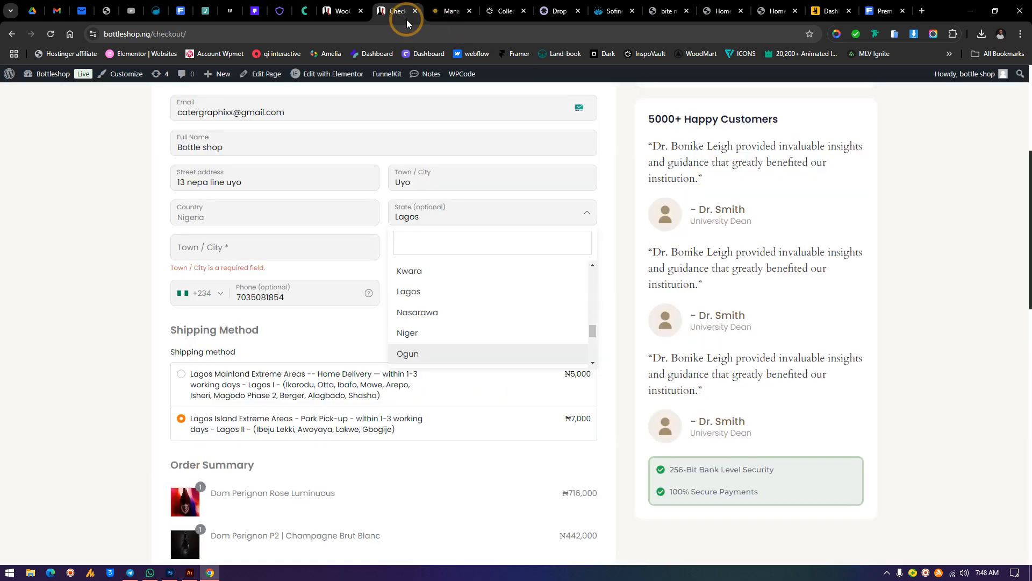
{"action": "left_click", "coordinate": [409, 432]}
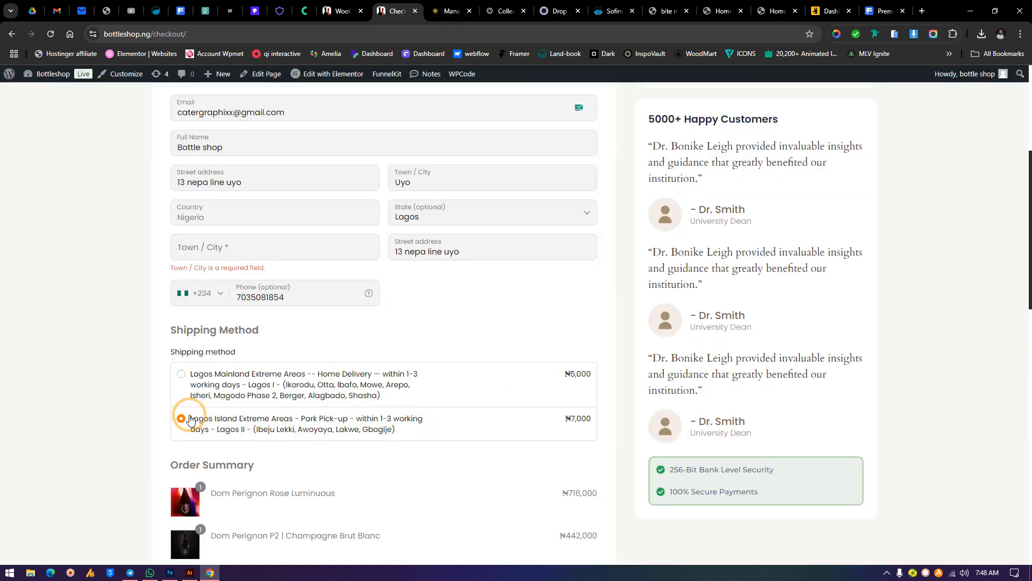
{"action": "left_click_drag", "start_coordinate": [192, 420], "coordinate": [407, 443]}
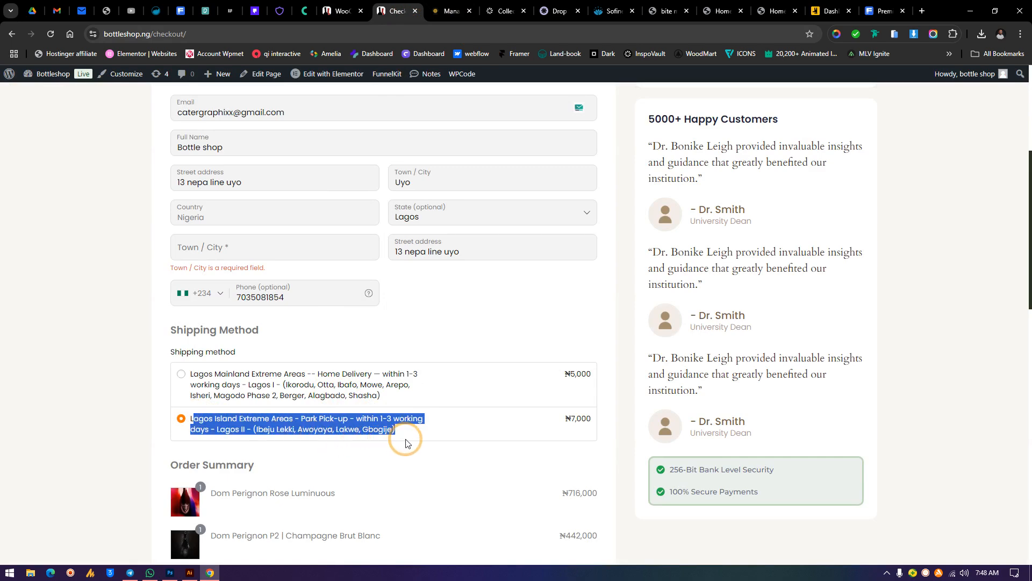
{"action": "left_click", "coordinate": [344, 11]}
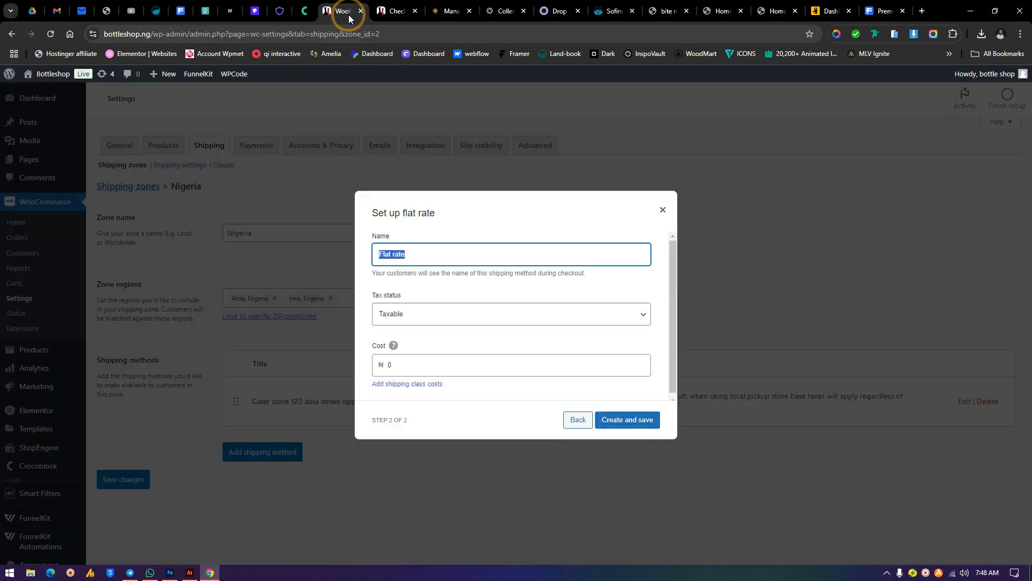
Name the flat rate 'Abia Island Extreme Areas - Park Pick-up - within 1-3 working days - Lagos II - (Ibeju Lekki, Awoyaya, Lakwe, Gbogije)'
{"action": "left_click", "coordinate": [426, 252]}
{"action": "left_click_drag", "start_coordinate": [464, 255], "coordinate": [239, 256]}
{"action": "key", "text": "ctrl+v"}
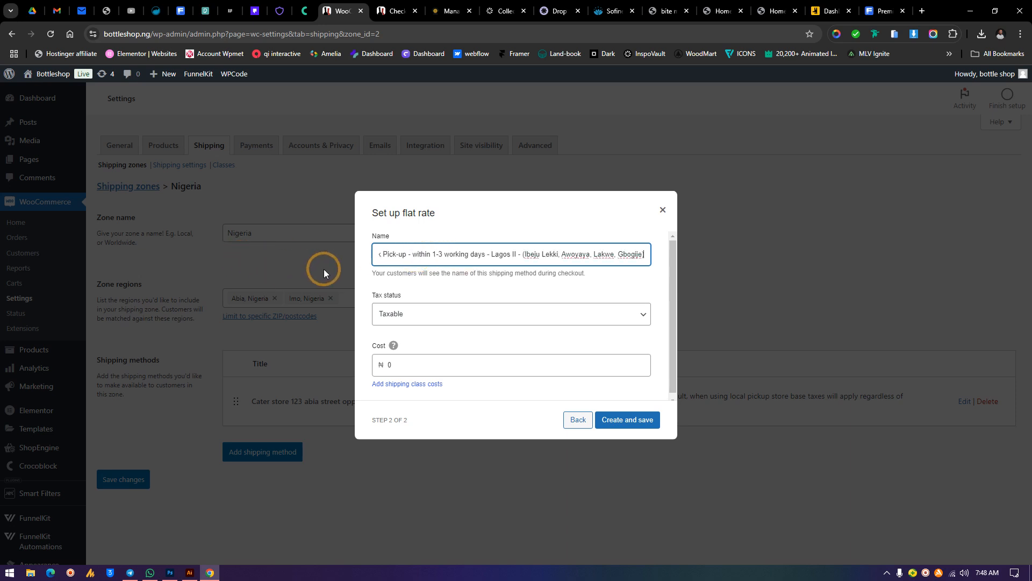
{"action": "left_click", "coordinate": [414, 253]}
{"action": "key", "text": "Left"}
{"action": "key", "text": "Left"}
{"action": "key", "text": "Left"}
{"action": "key", "text": "Left"}
{"action": "key", "text": "Left"}
{"action": "key", "text": "Left"}
{"action": "key", "text": "Left"}
{"action": "key", "text": "Left"}
{"action": "key", "text": "Left"}
{"action": "key", "text": "Left"}
{"action": "key", "text": "Left"}
{"action": "key", "text": "Left"}
{"action": "key", "text": "Left"}
{"action": "key", "text": "Left"}
{"action": "key", "text": "Left"}
{"action": "key", "text": "Left"}
{"action": "key", "text": "Left"}
{"action": "key", "text": "Left"}
{"action": "key", "text": "Left"}
{"action": "key", "text": "Left"}
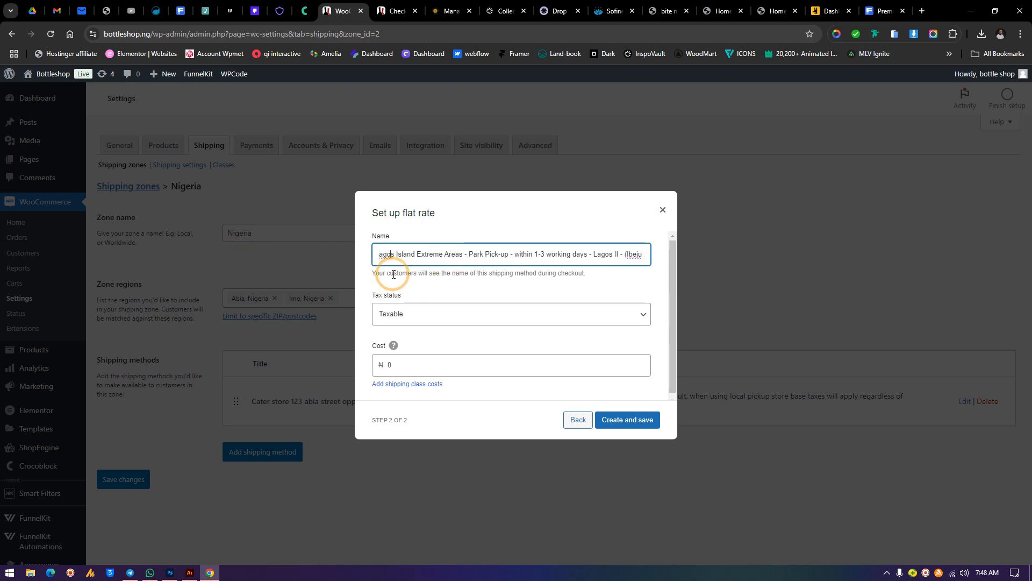
{"action": "key", "text": "BackSpace"}
{"action": "key", "text": "BackSpace"}
{"action": "key", "text": "BackSpace"}
{"action": "key", "text": "BackSpace"}
{"action": "key", "text": "BackSpace"}
{"action": "type", "text": "A"}
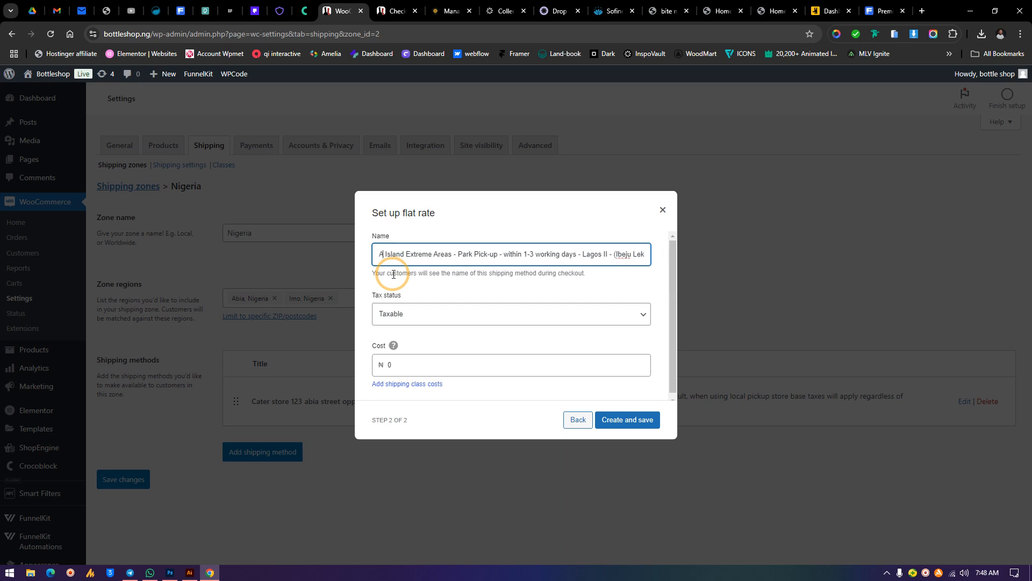
{"action": "type", "text": "bi"}
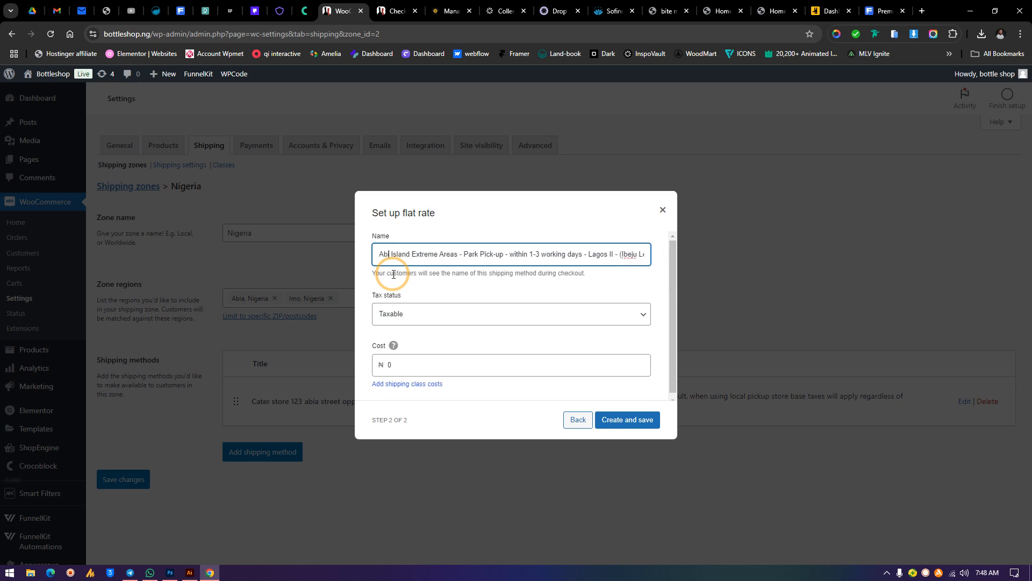
{"action": "type", "text": "a"}
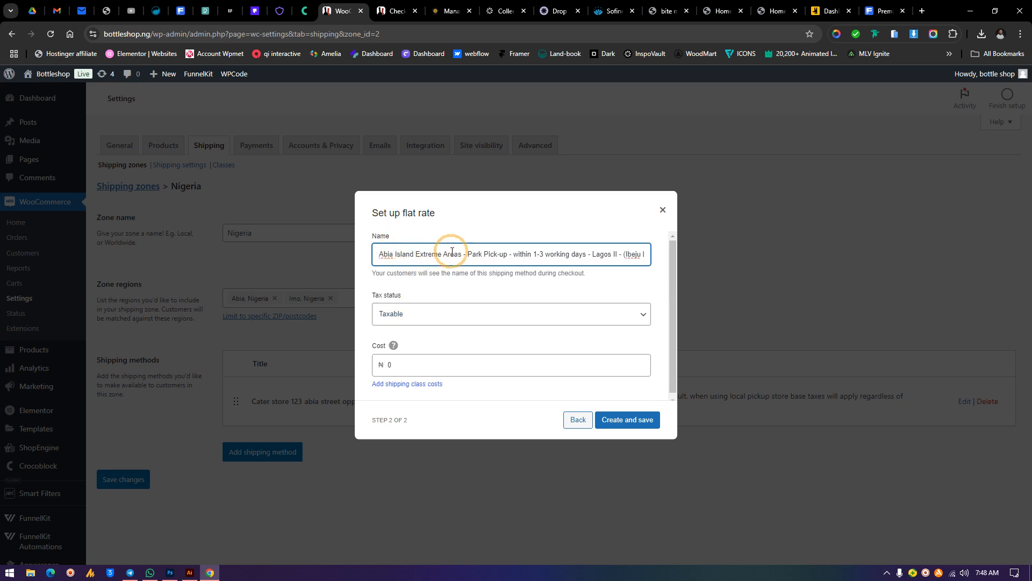
Set the flat rate's tax status to None
{"action": "left_click", "coordinate": [393, 321]}
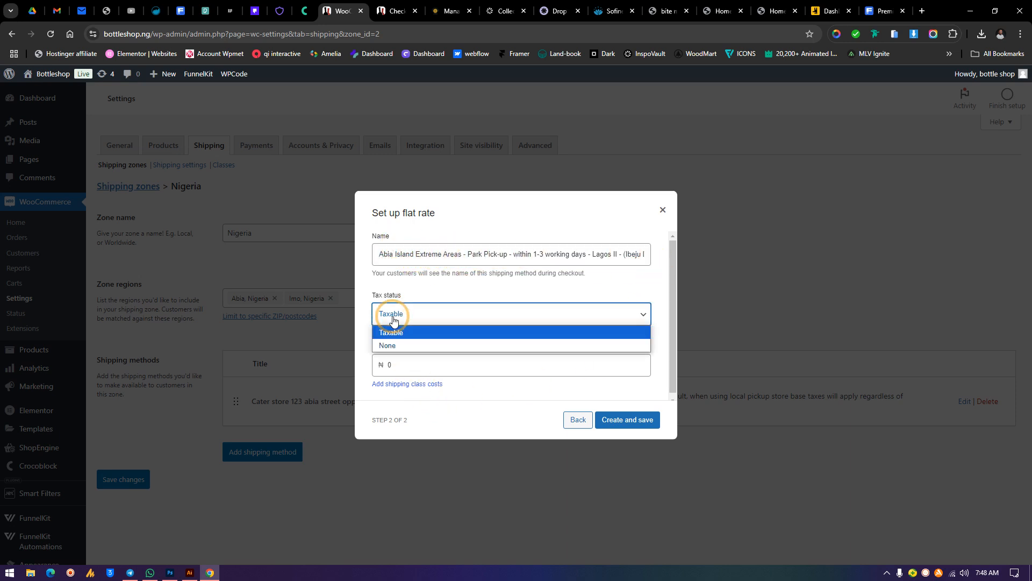
{"action": "left_click", "coordinate": [461, 287]}
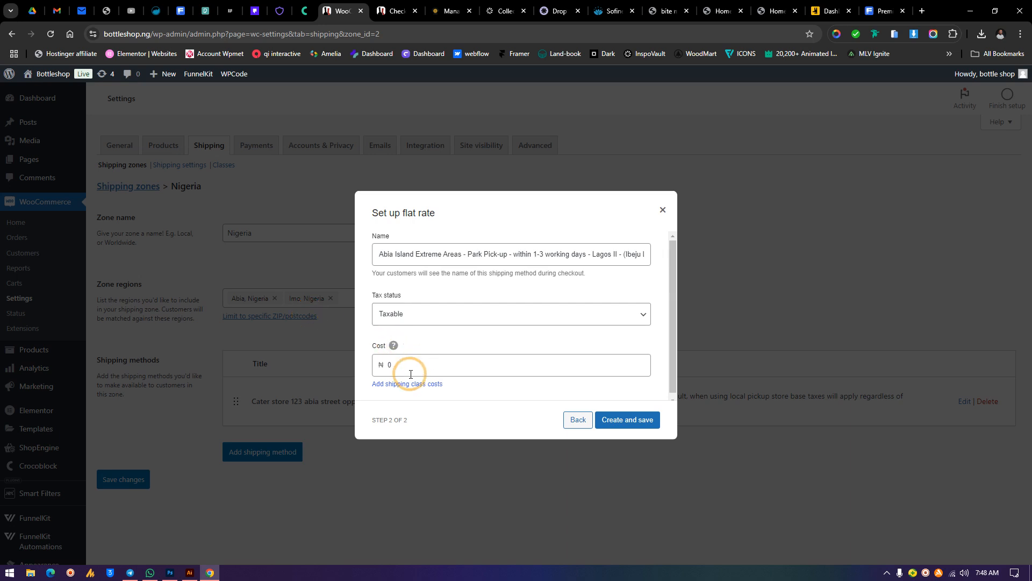
{"action": "left_click_drag", "start_coordinate": [405, 363], "coordinate": [344, 371]}
{"action": "left_click", "coordinate": [430, 314]}
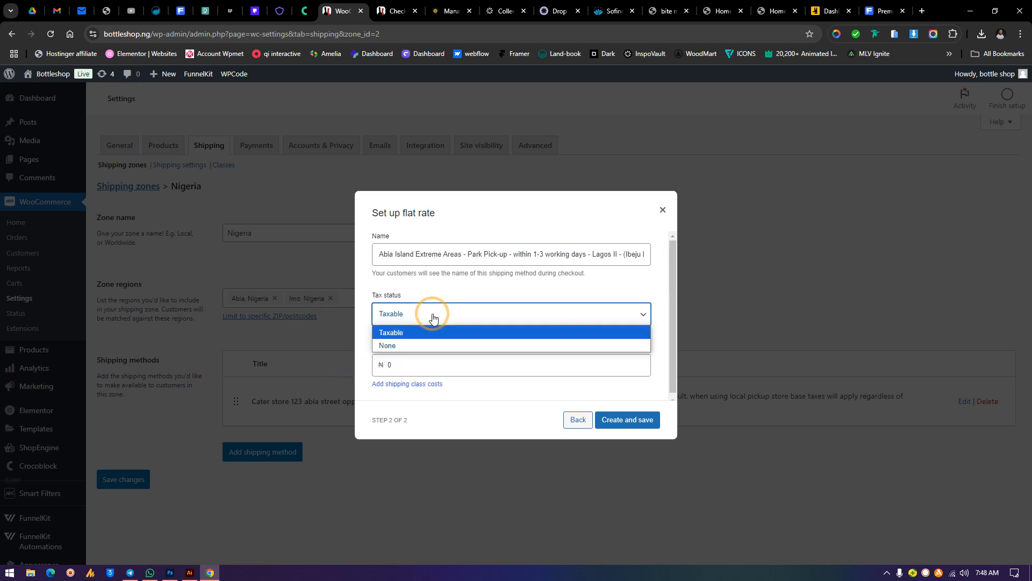
{"action": "left_click", "coordinate": [398, 346]}
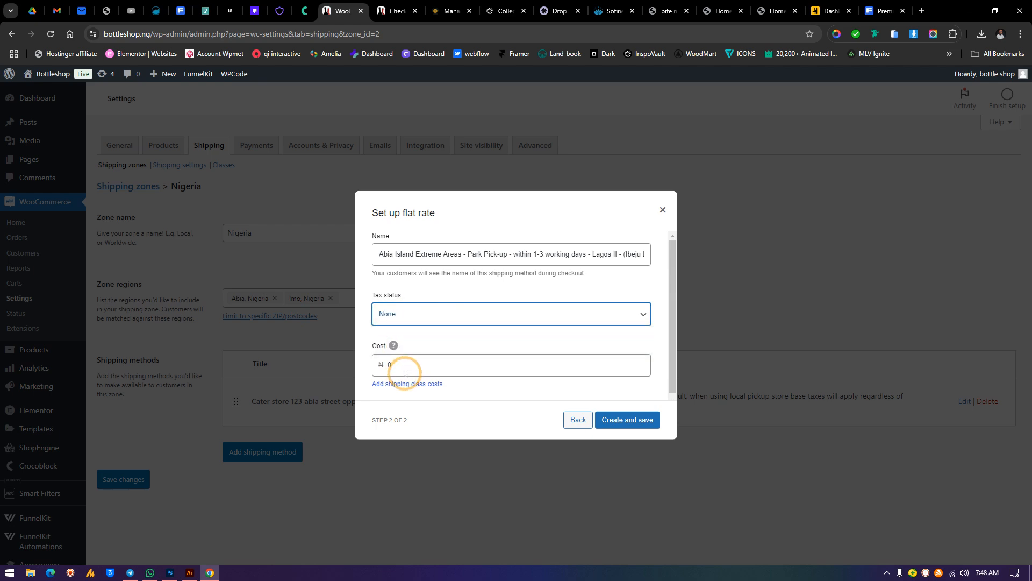
{"action": "left_click", "coordinate": [425, 314]}
{"action": "left_click", "coordinate": [422, 330]}
{"action": "left_click", "coordinate": [442, 318]}
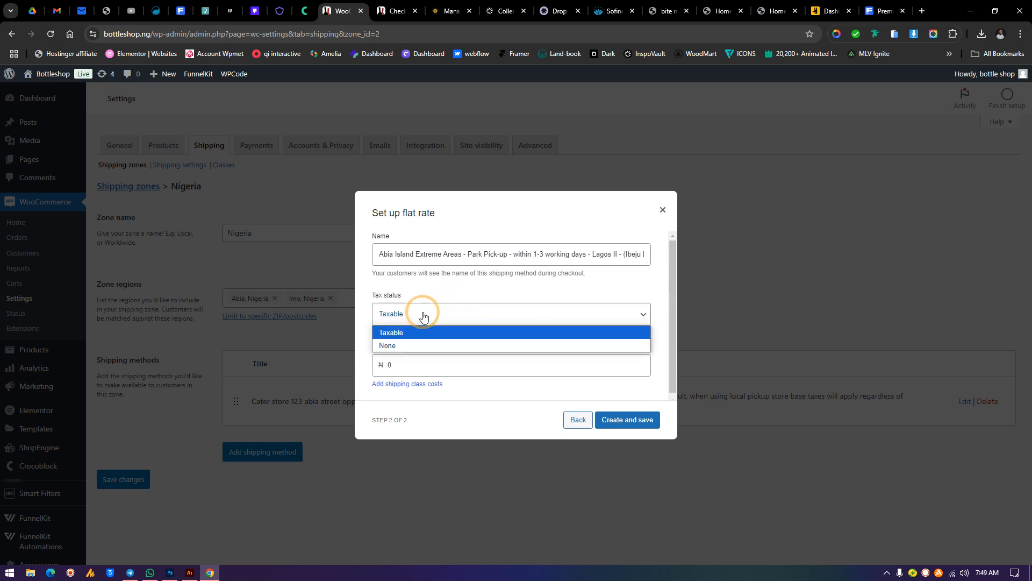
{"action": "left_click", "coordinate": [422, 286]}
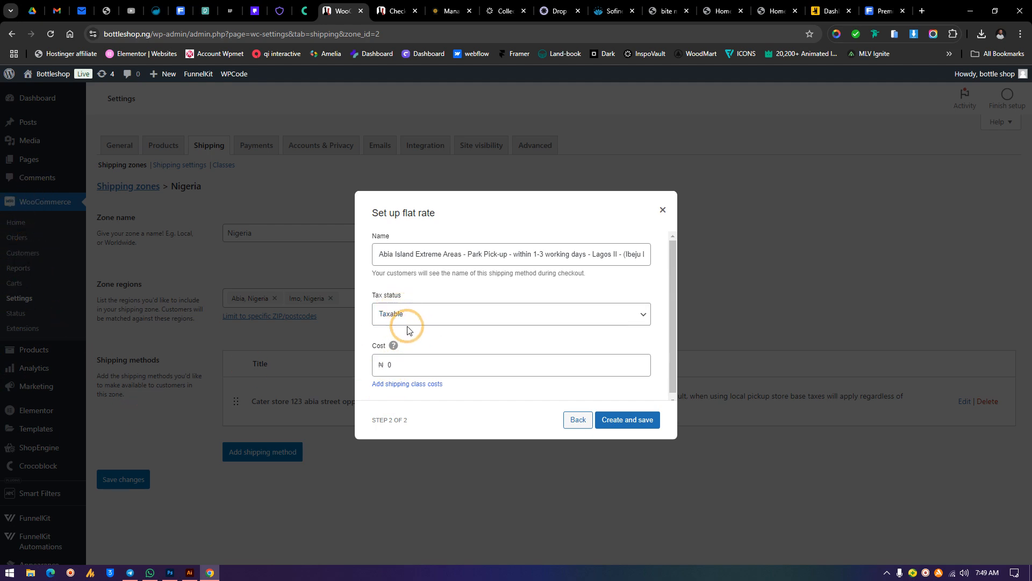
{"action": "left_click", "coordinate": [460, 318]}
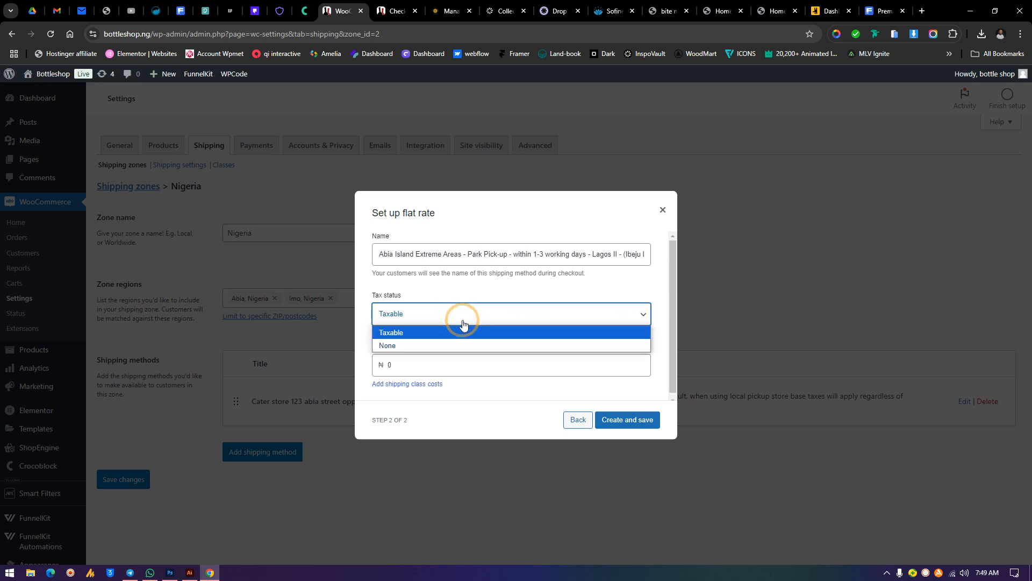
{"action": "left_click", "coordinate": [422, 314]}
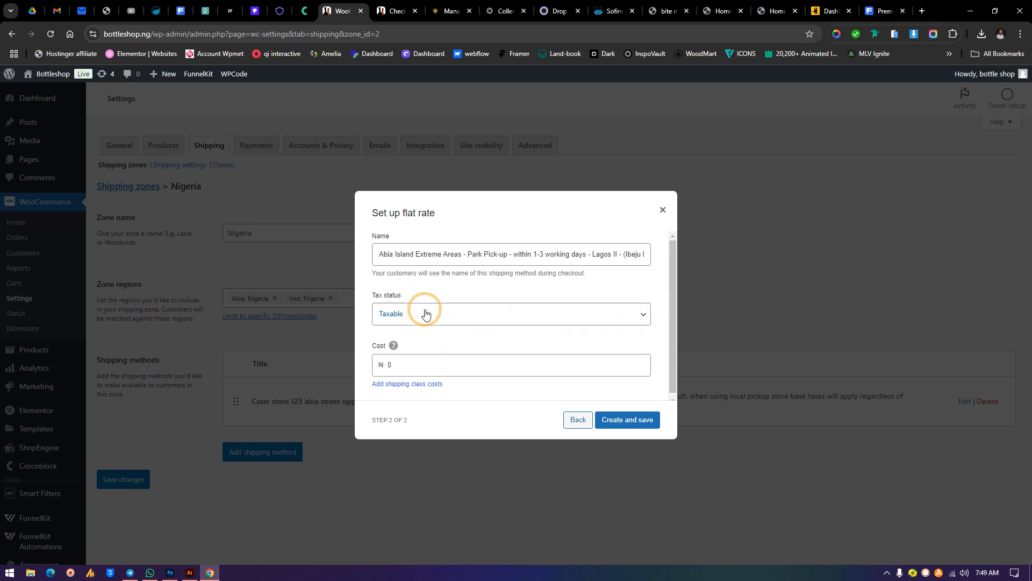
{"action": "left_click", "coordinate": [426, 317]}
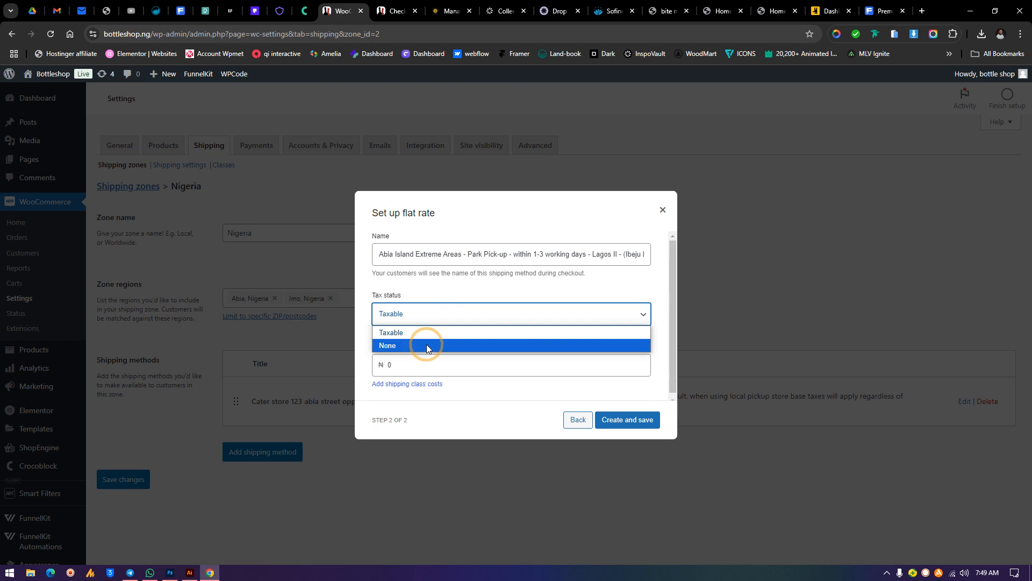
{"action": "left_click", "coordinate": [427, 346]}
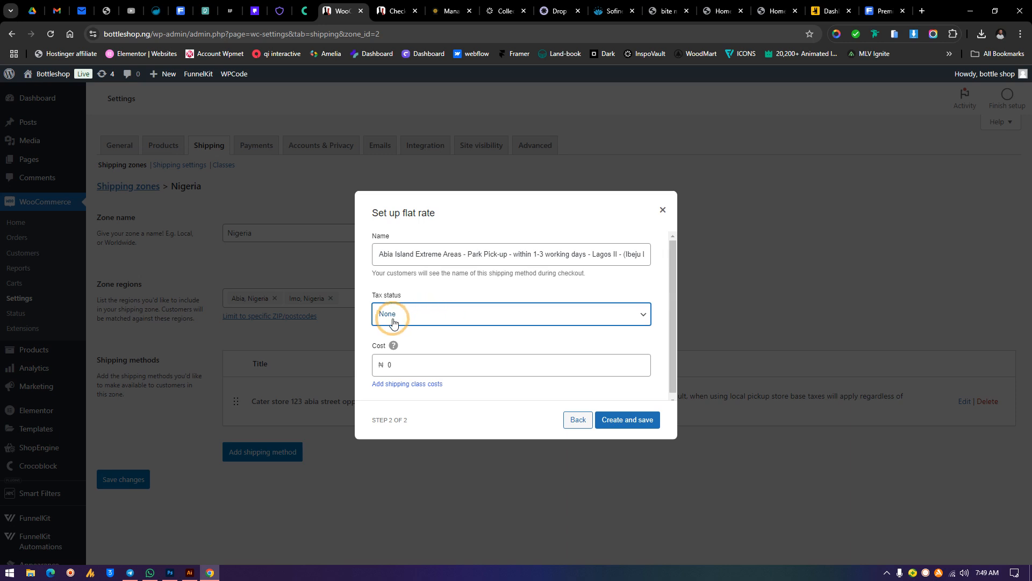
Set the flat rate cost to 3500 and create the method
{"action": "left_click", "coordinate": [408, 367]}
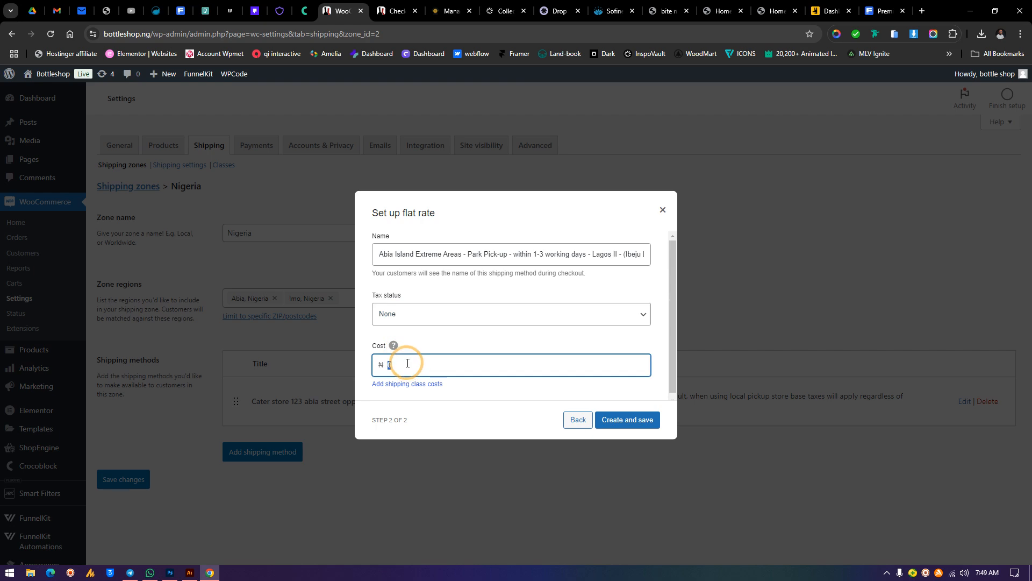
{"action": "type", "text": "3500"}
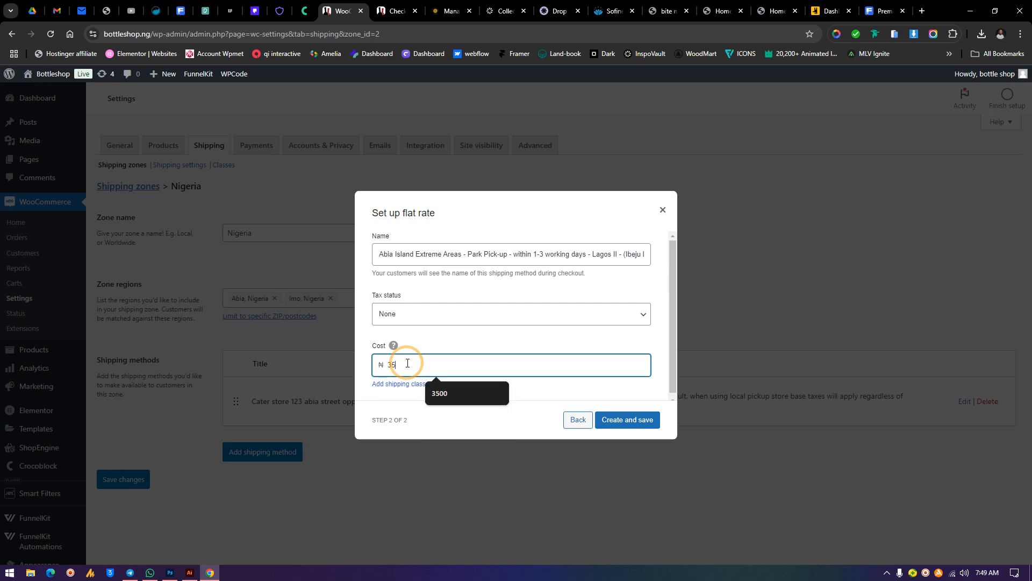
{"action": "left_click", "coordinate": [632, 424]}
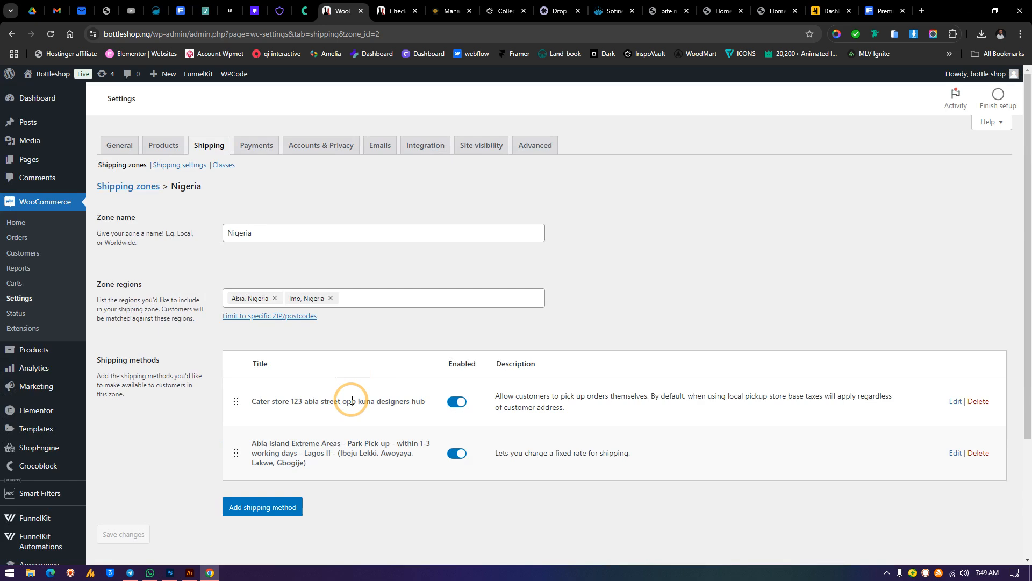
Start adding a Free shipping method to the Nigeria zone
{"action": "left_click_drag", "start_coordinate": [251, 401], "coordinate": [480, 404]}
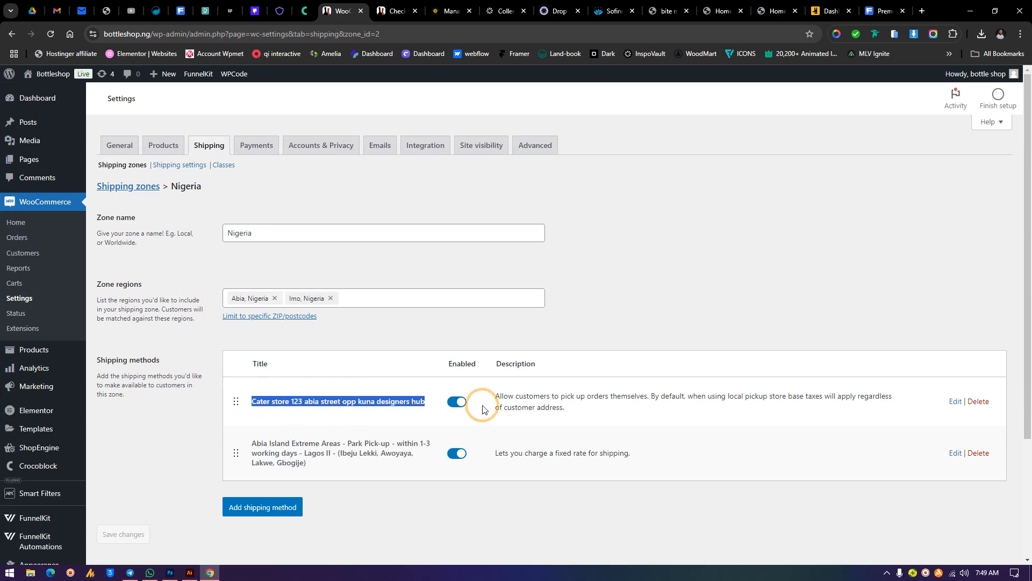
{"action": "left_click_drag", "start_coordinate": [250, 442], "coordinate": [299, 538]}
{"action": "left_click", "coordinate": [260, 507]}
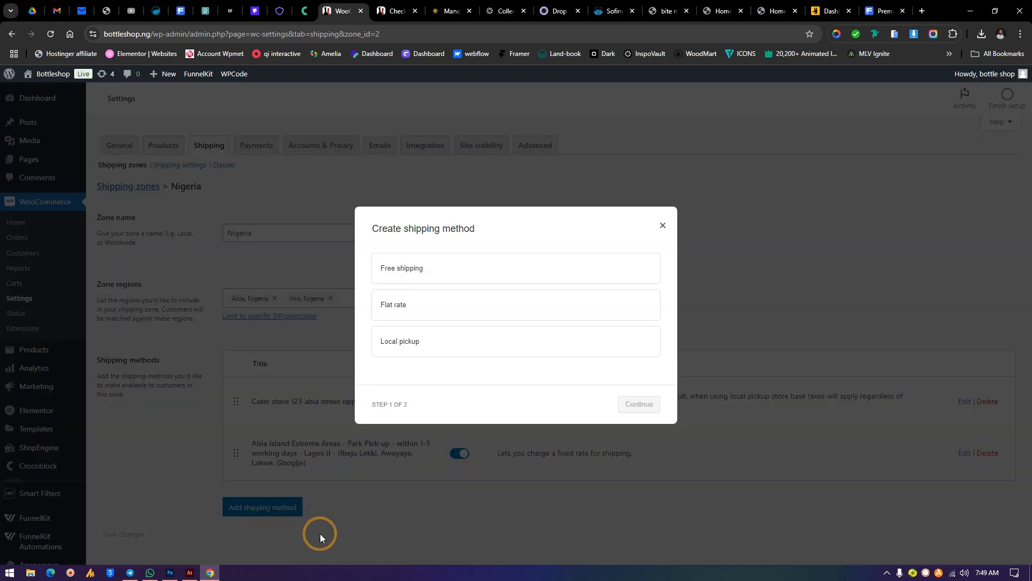
{"action": "left_click", "coordinate": [466, 277]}
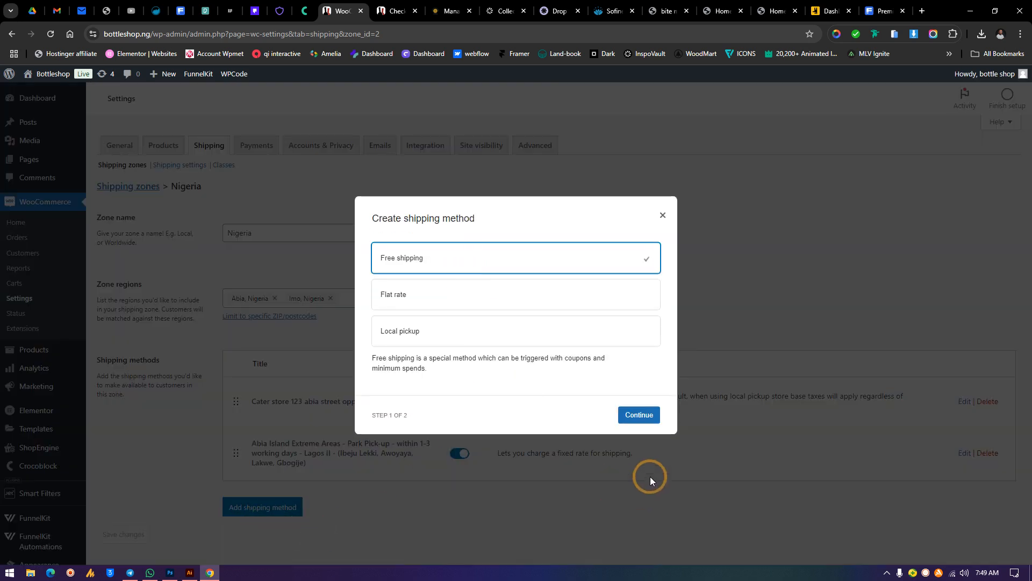
{"action": "left_click", "coordinate": [639, 416]}
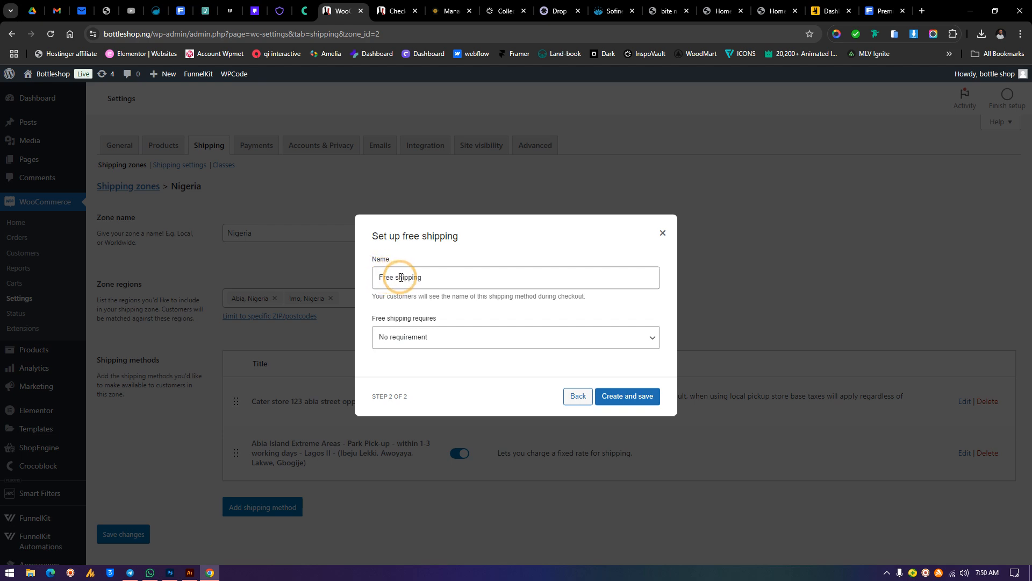
Set the free shipping requirement to A minimum order amount
{"action": "left_click_drag", "start_coordinate": [442, 277], "coordinate": [320, 275]}
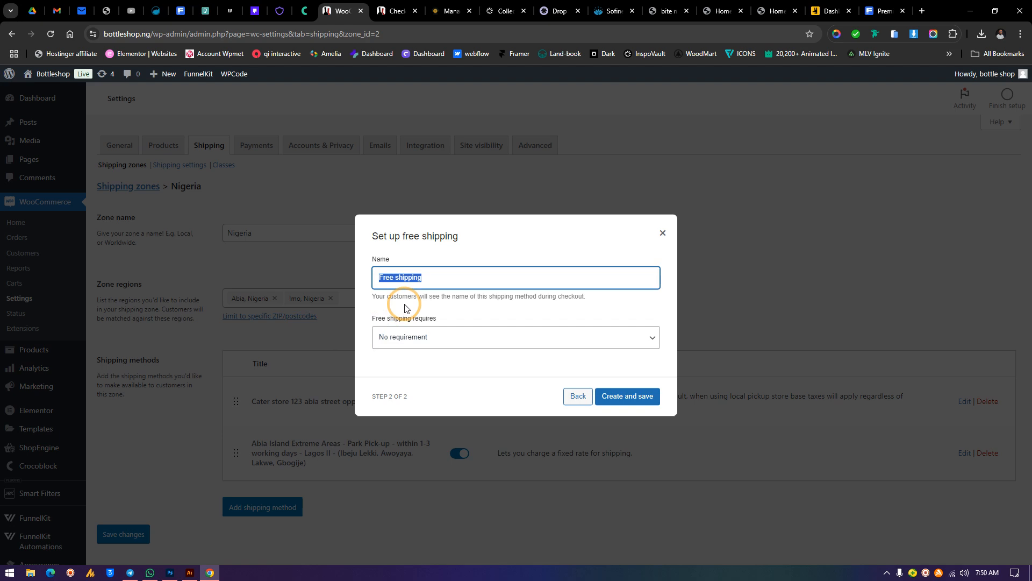
{"action": "left_click", "coordinate": [385, 281]}
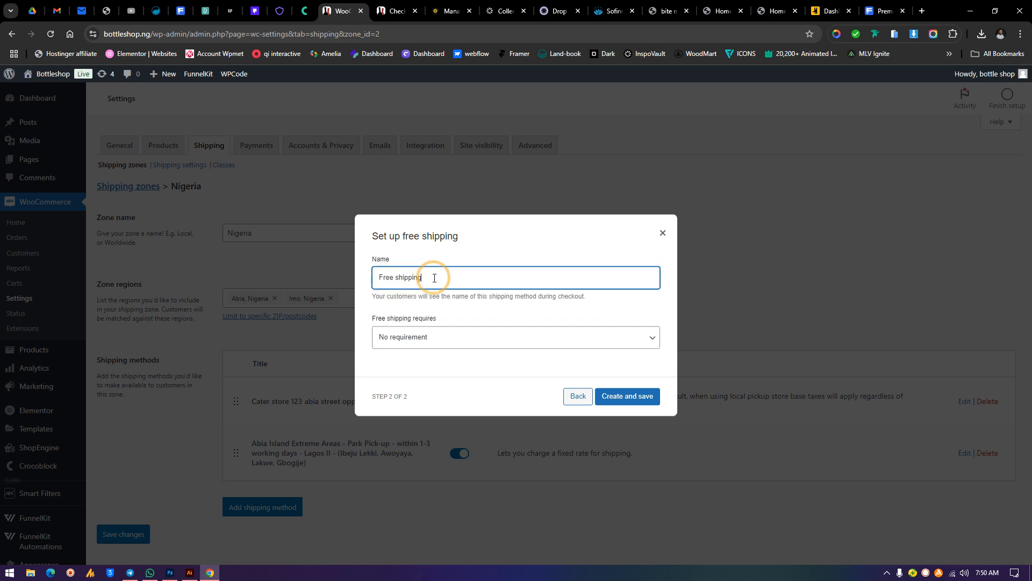
{"action": "left_click_drag", "start_coordinate": [435, 278], "coordinate": [305, 277]}
{"action": "left_click", "coordinate": [379, 278]}
{"action": "left_click_drag", "start_coordinate": [445, 276], "coordinate": [380, 284]}
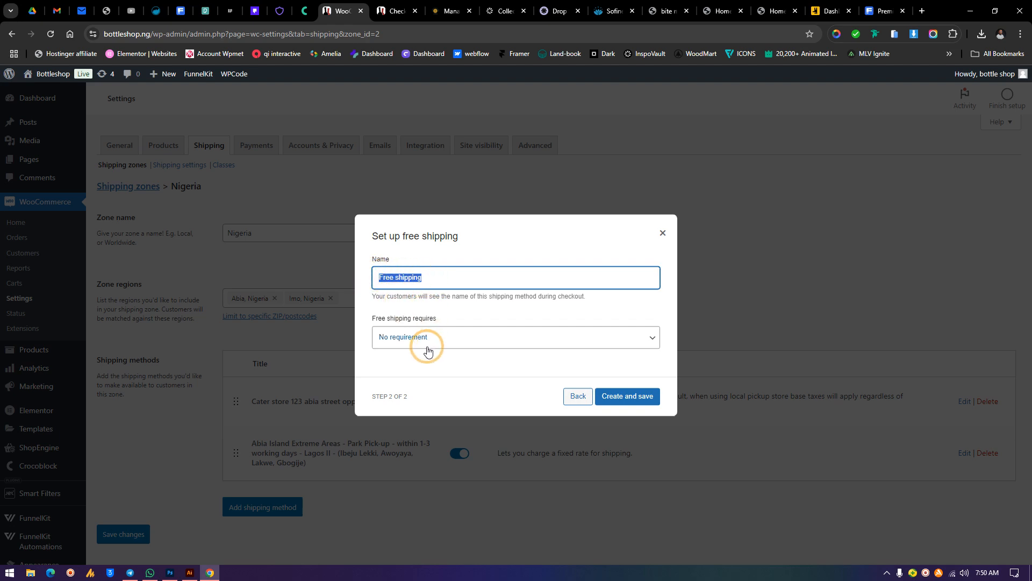
{"action": "left_click", "coordinate": [406, 343]}
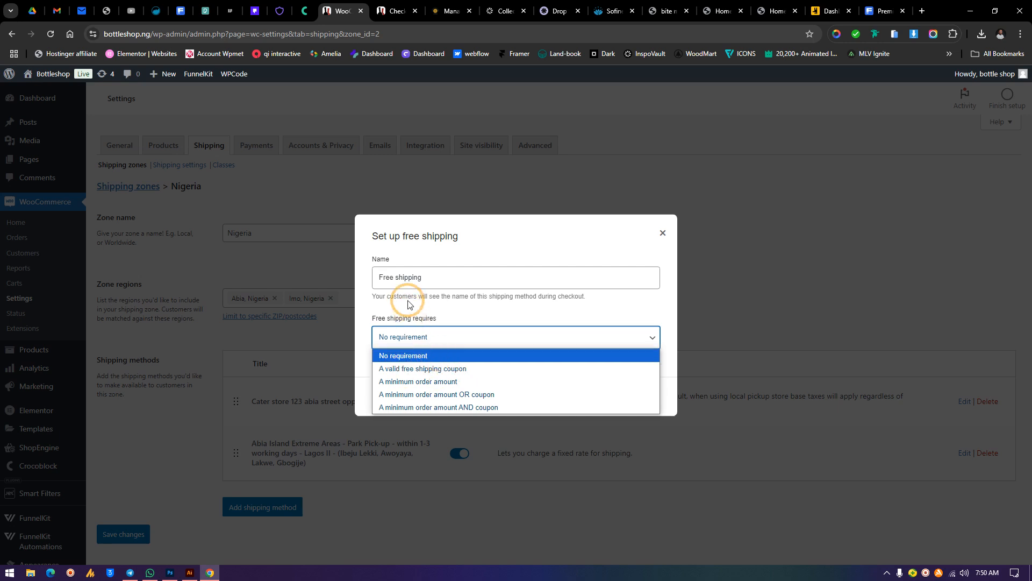
{"action": "left_click", "coordinate": [422, 385]}
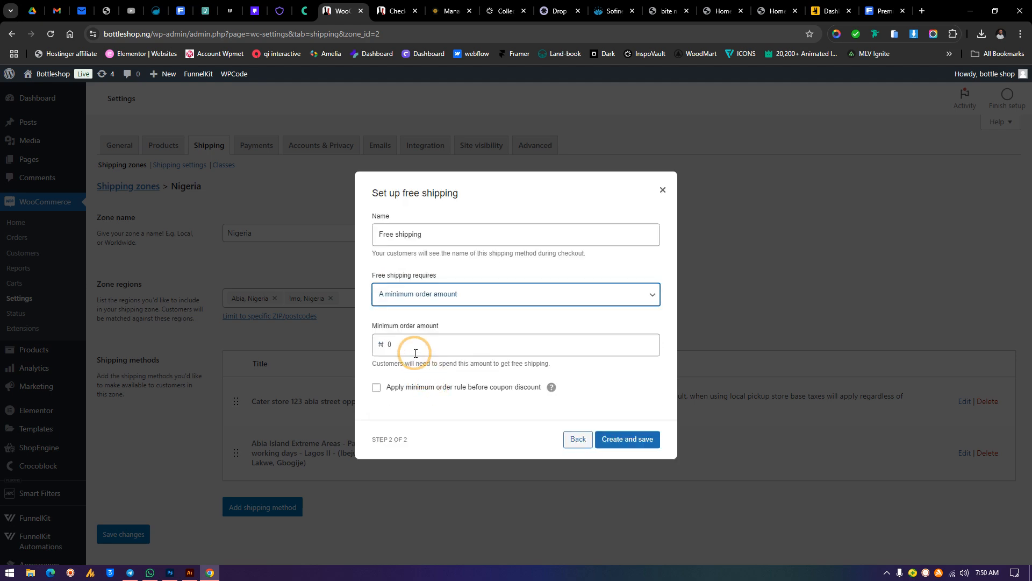
Set the free shipping minimum order amount to 300000
{"action": "double_click", "coordinate": [400, 343]}
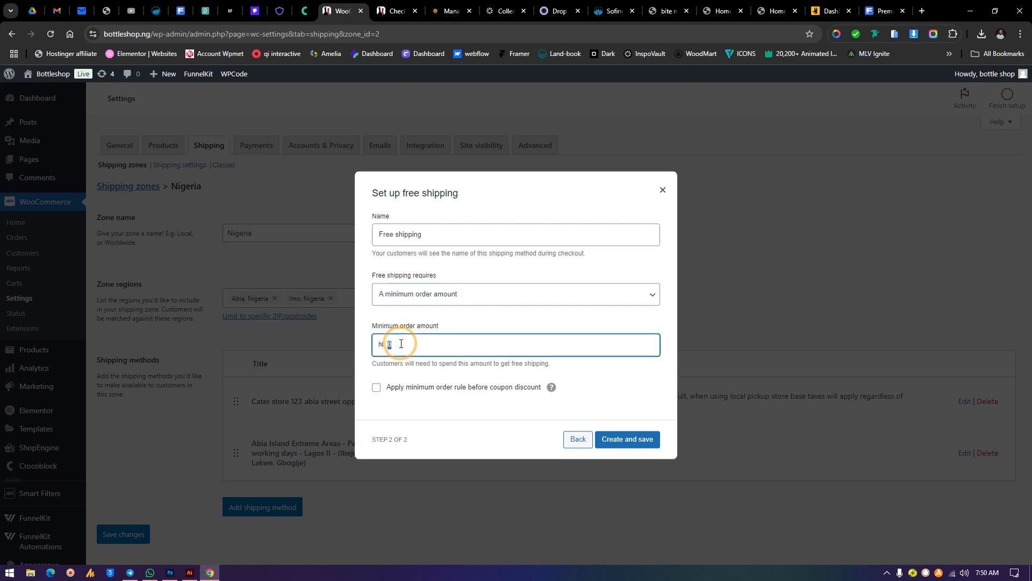
{"action": "type", "text": "300000"}
Try the free shipping requirements A minimum order amount OR coupon and A minimum order amount AND coupon
{"action": "left_click", "coordinate": [430, 295]}
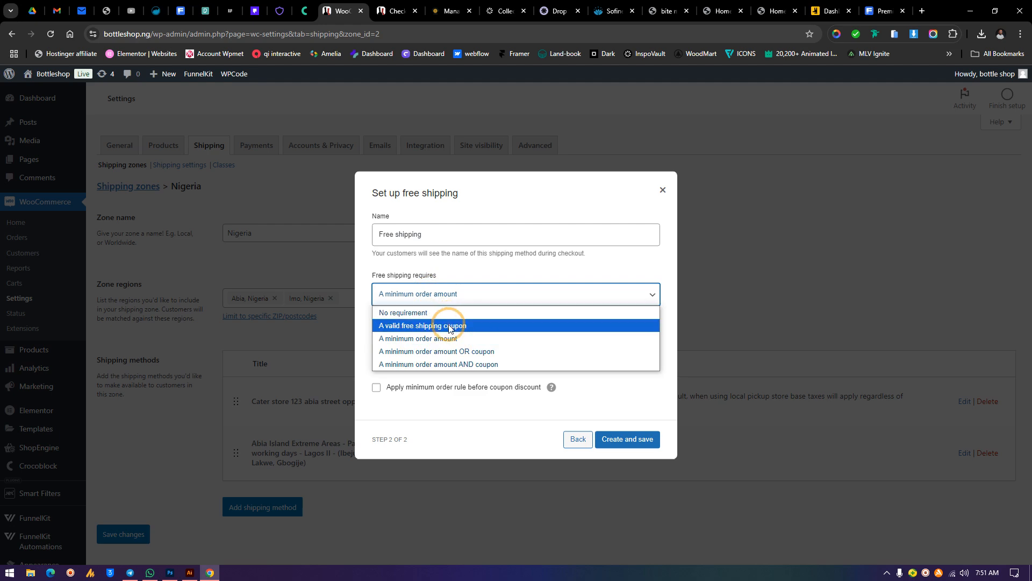
{"action": "left_click", "coordinate": [461, 351]}
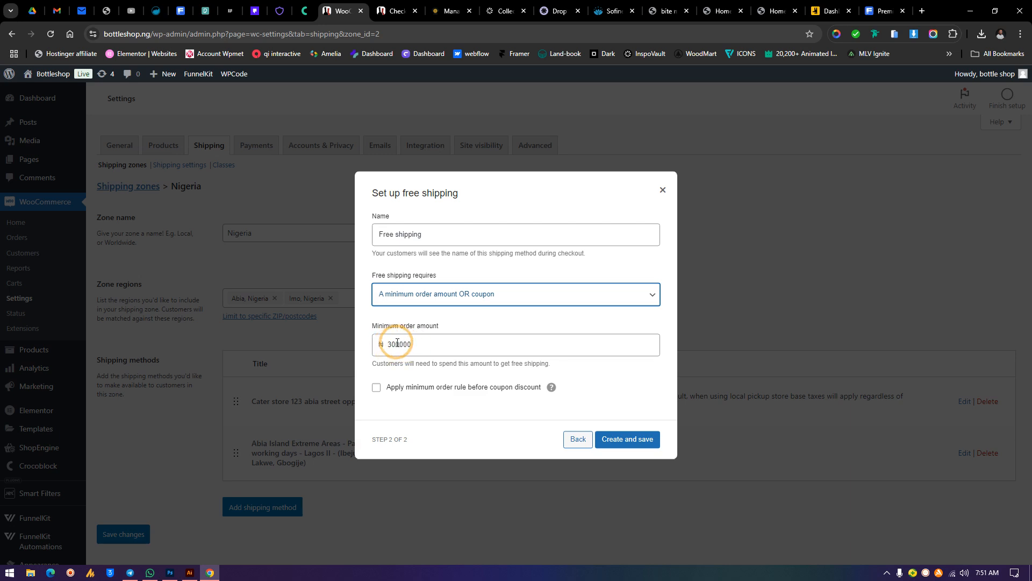
{"action": "left_click", "coordinate": [446, 294]}
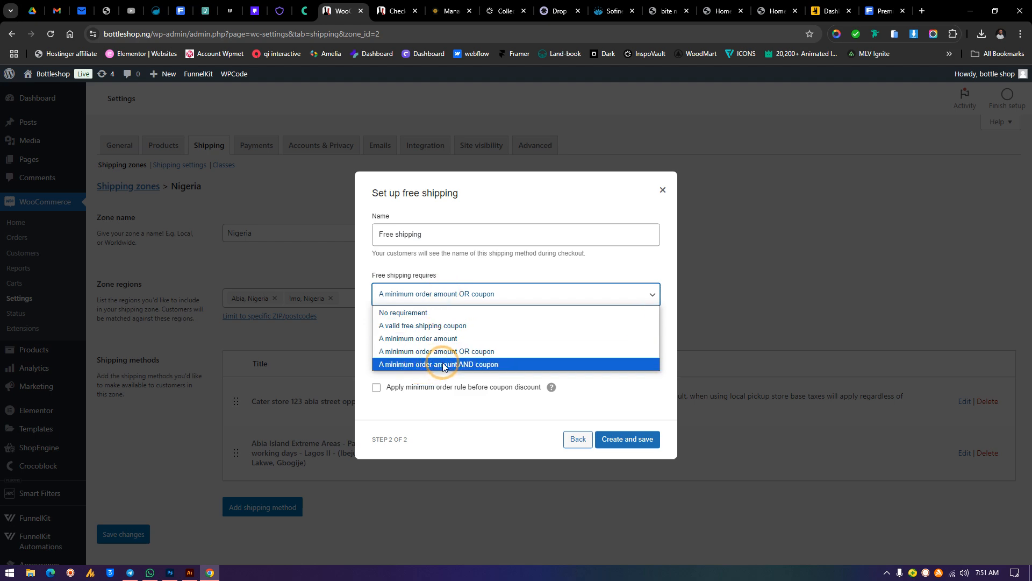
{"action": "left_click", "coordinate": [464, 365]}
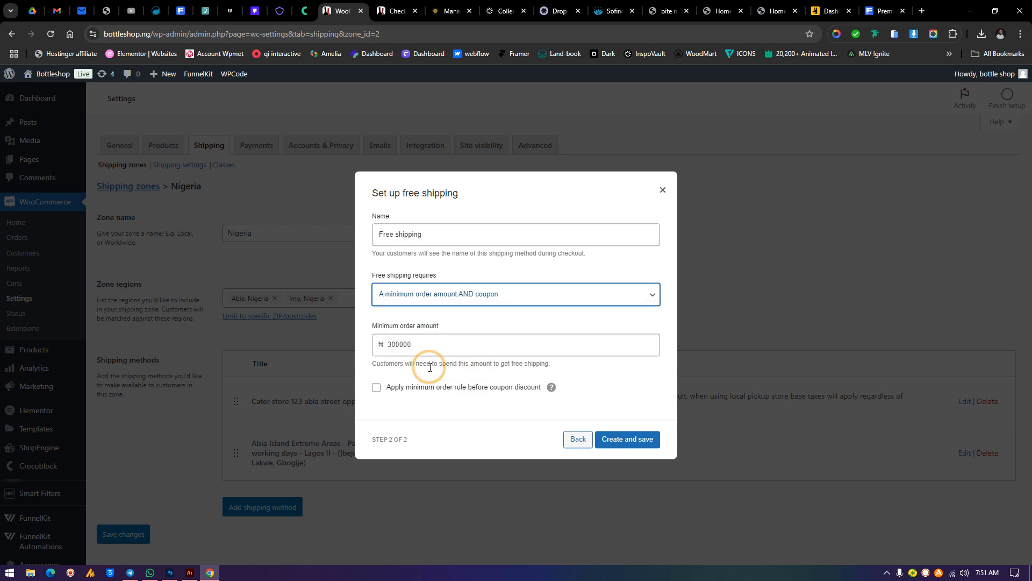
{"action": "left_click_drag", "start_coordinate": [419, 344], "coordinate": [375, 343]}
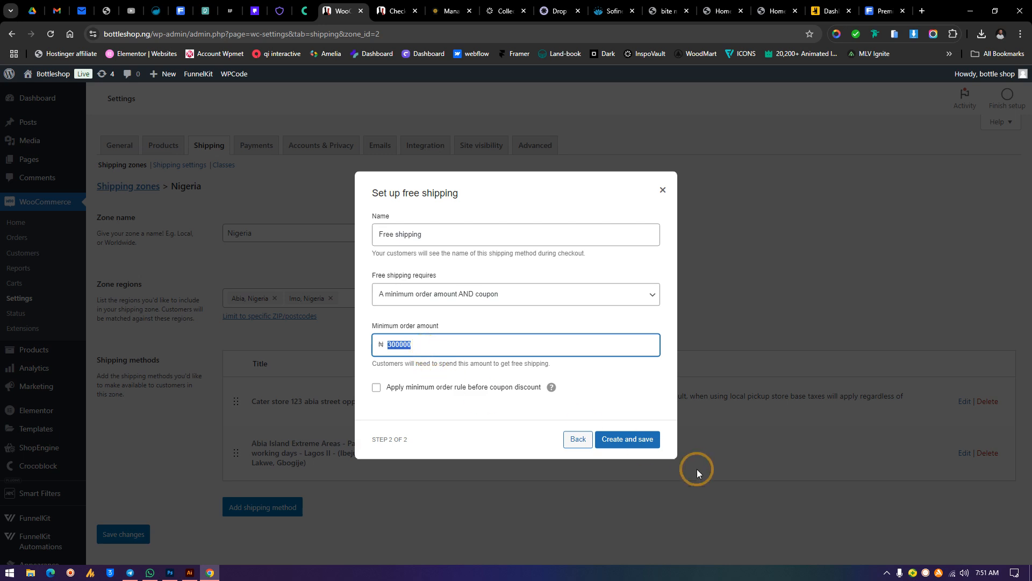
Set the free shipping requirement to No requirement and create the method
{"action": "left_click", "coordinate": [433, 295]}
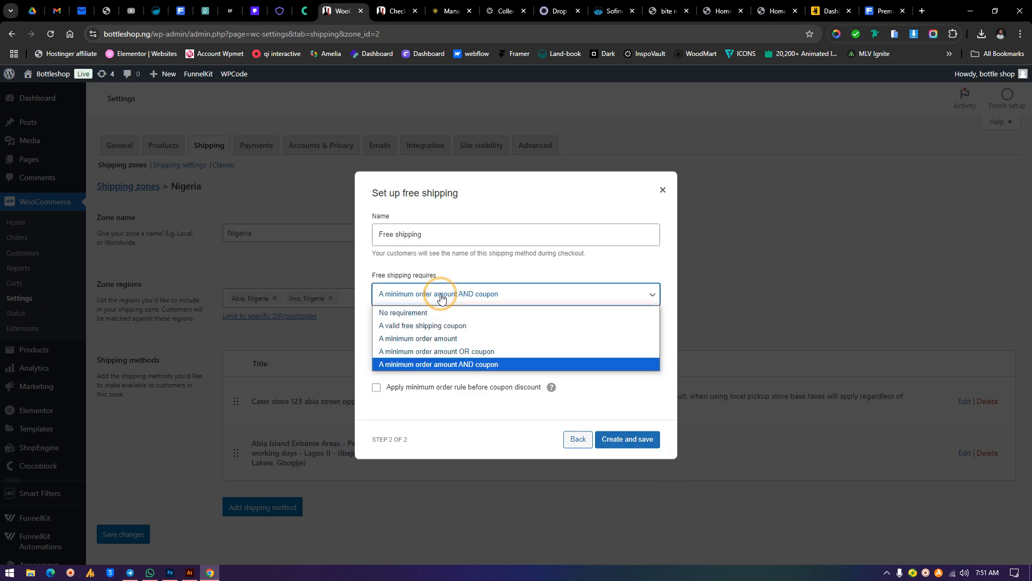
{"action": "left_click", "coordinate": [430, 308]}
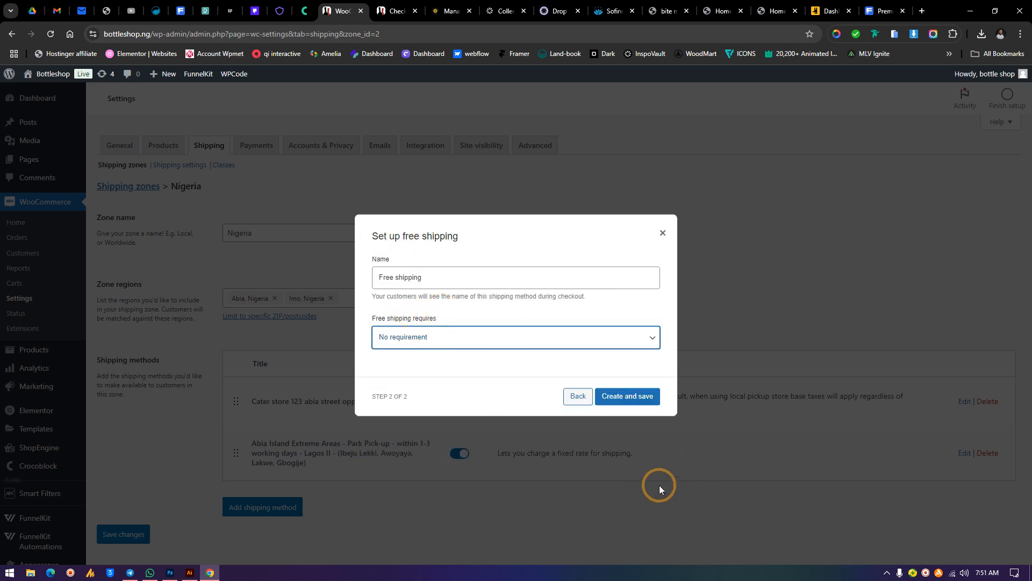
{"action": "left_click", "coordinate": [636, 404]}
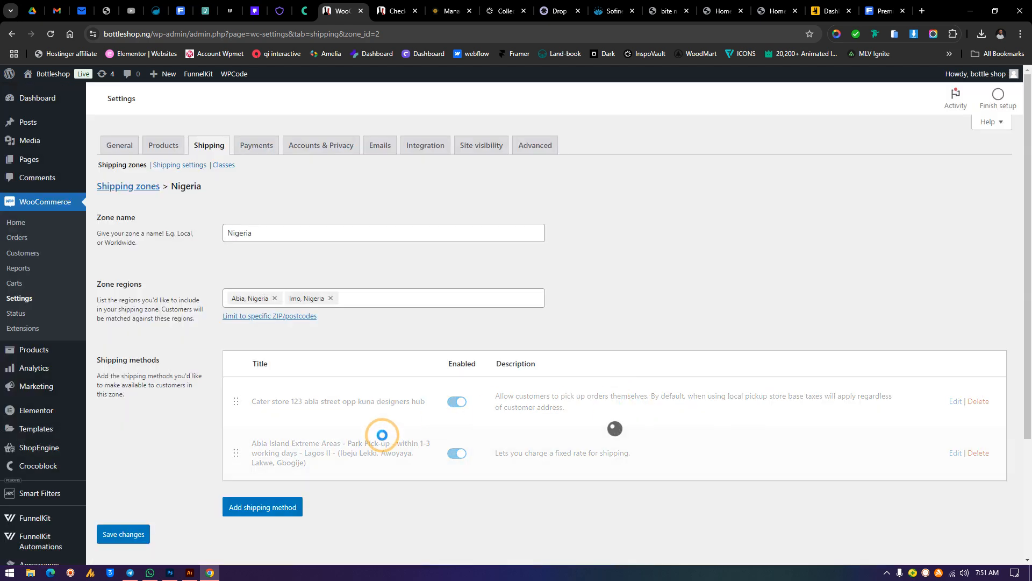
{"action": "scroll", "coordinate": [299, 233], "scroll_direction": "down", "scroll_amount": 2}
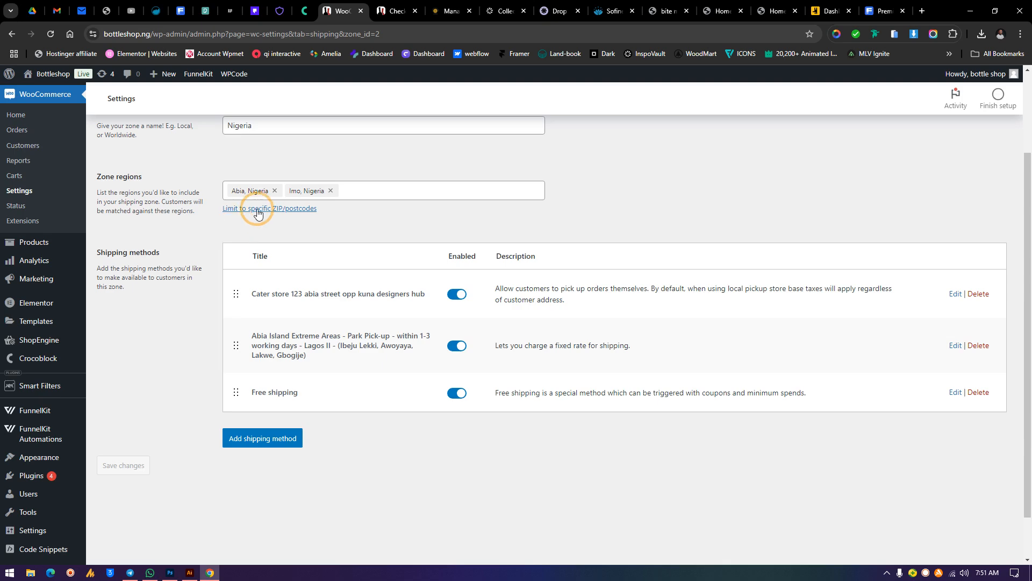
{"action": "left_click", "coordinate": [267, 439]}
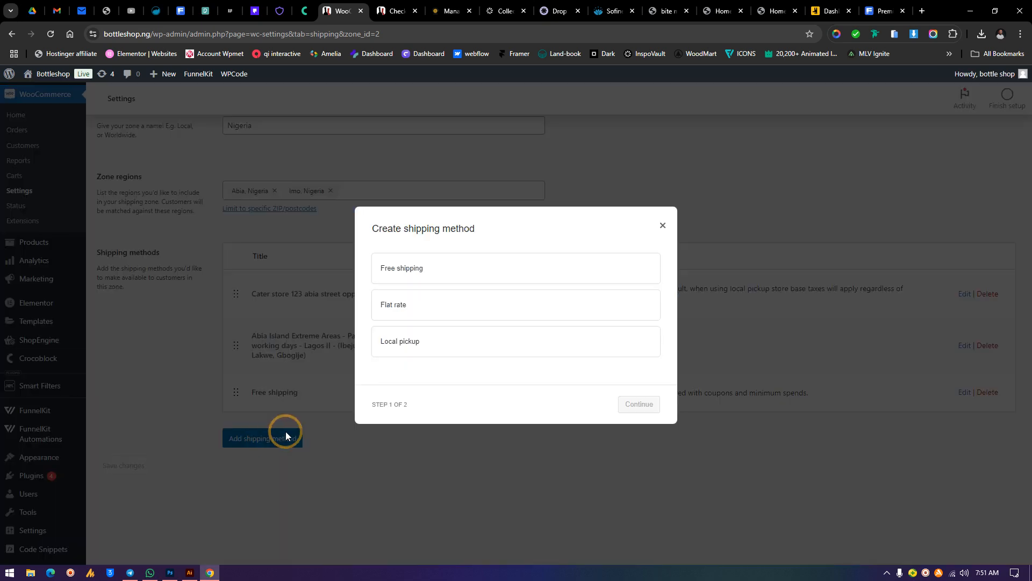
{"action": "left_click", "coordinate": [659, 218]}
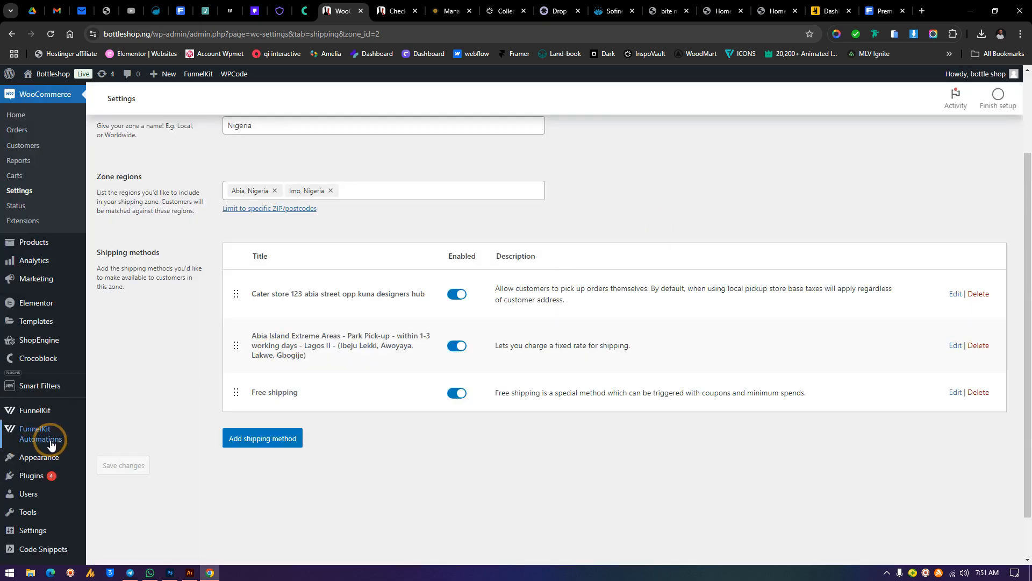
{"action": "scroll", "coordinate": [145, 473], "scroll_direction": "up", "scroll_amount": 2}
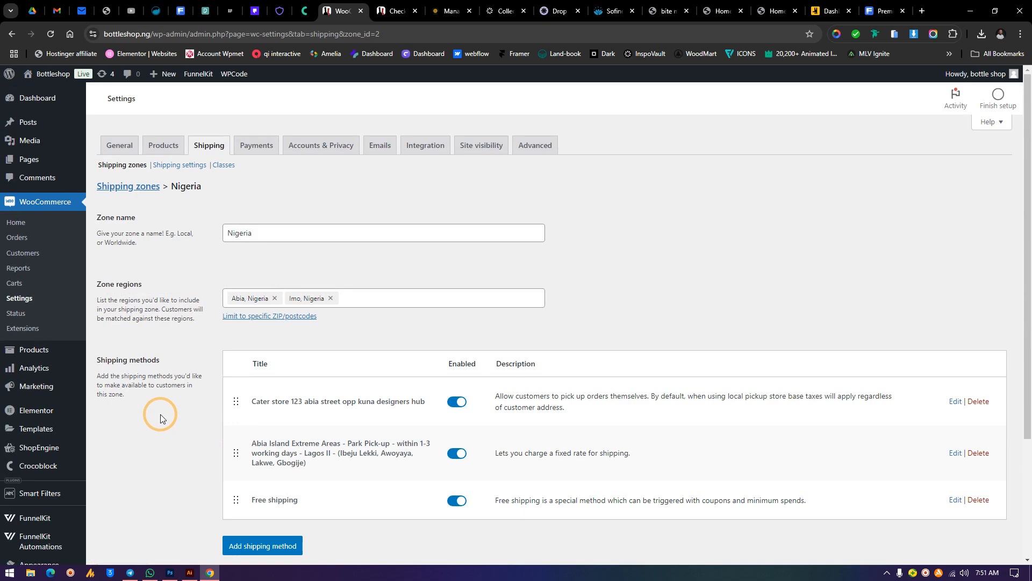
Return to the shipping zones list and review the shipping methods of the Abia, Imo zone
{"action": "left_click", "coordinate": [210, 145]}
{"action": "left_click", "coordinate": [362, 308]}
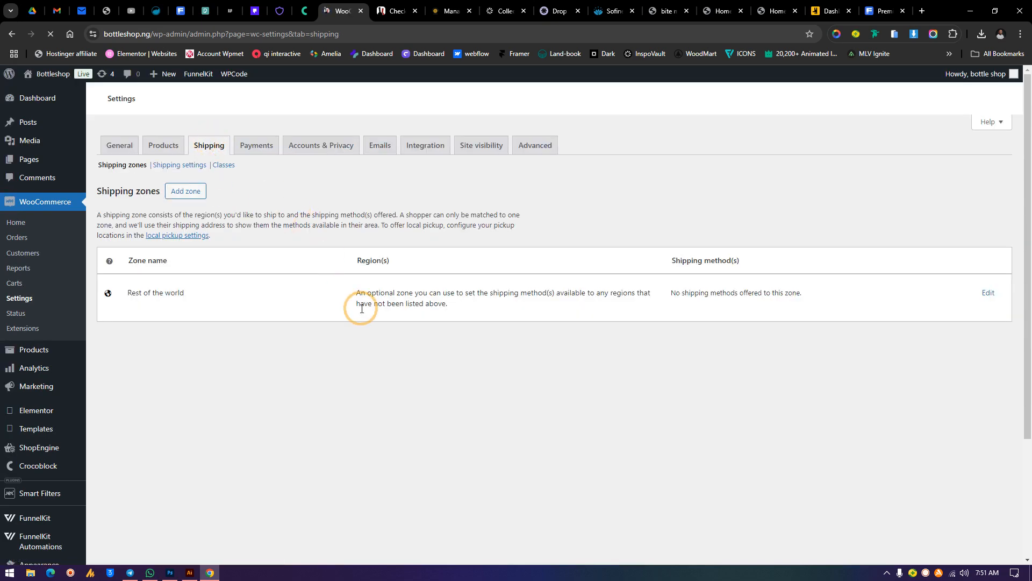
{"action": "scroll", "coordinate": [344, 325], "scroll_direction": "down", "scroll_amount": 1}
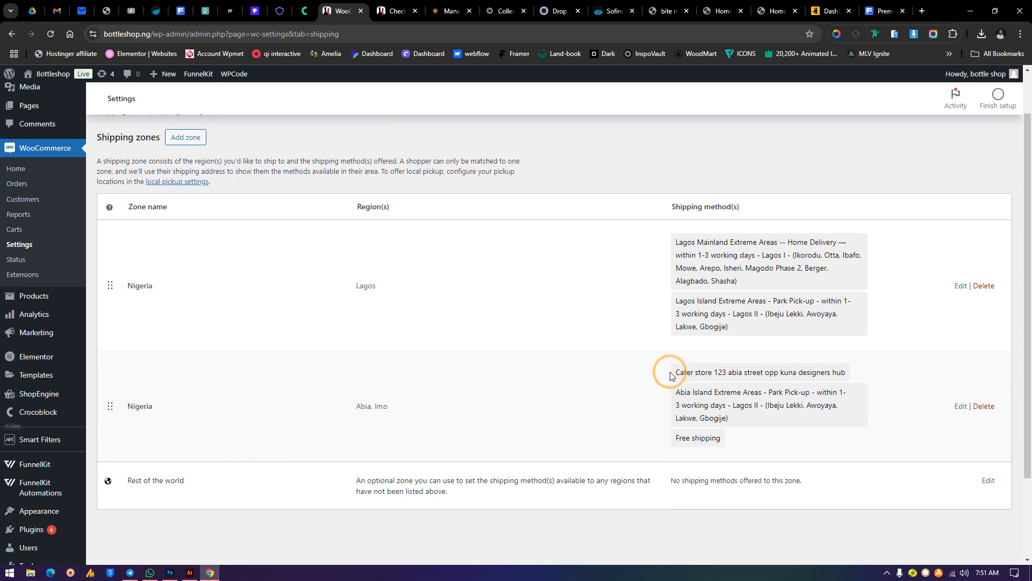
{"action": "left_click_drag", "start_coordinate": [671, 375], "coordinate": [864, 369]}
{"action": "left_click", "coordinate": [668, 402]}
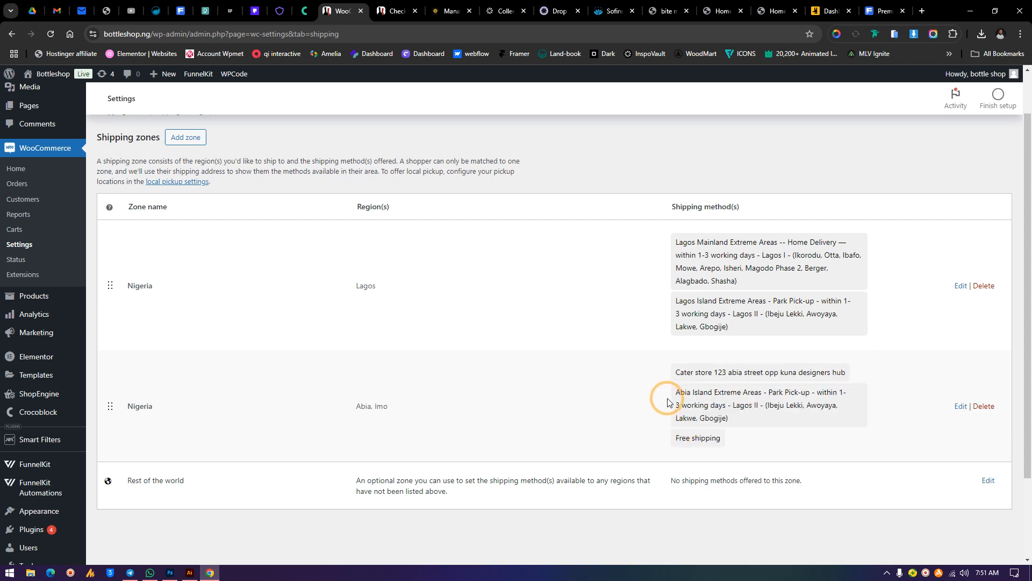
{"action": "left_click_drag", "start_coordinate": [669, 402], "coordinate": [732, 447]}
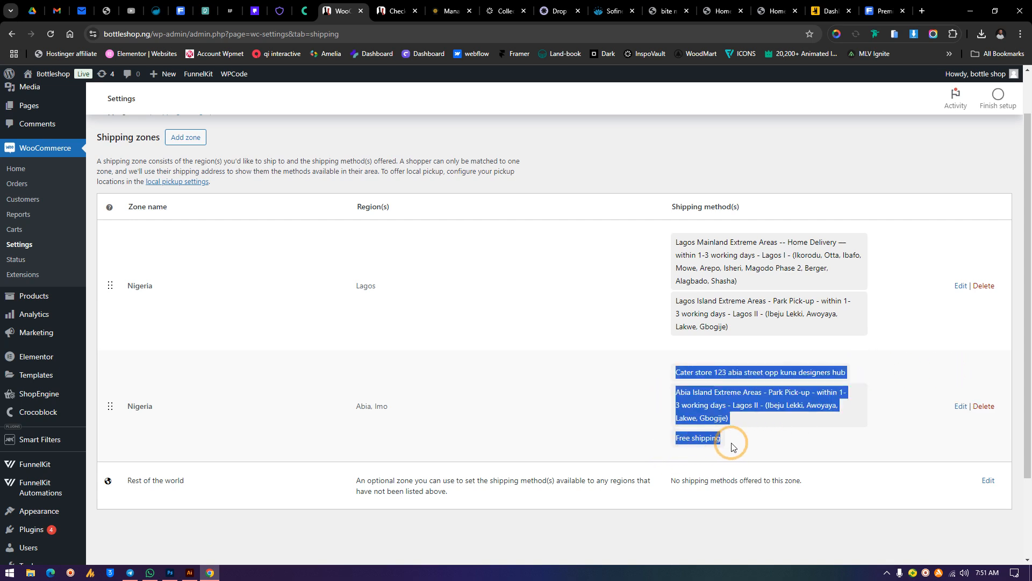
Switch to the checkout page, reload it, and change the state to Abia
{"action": "left_click", "coordinate": [383, 5]}
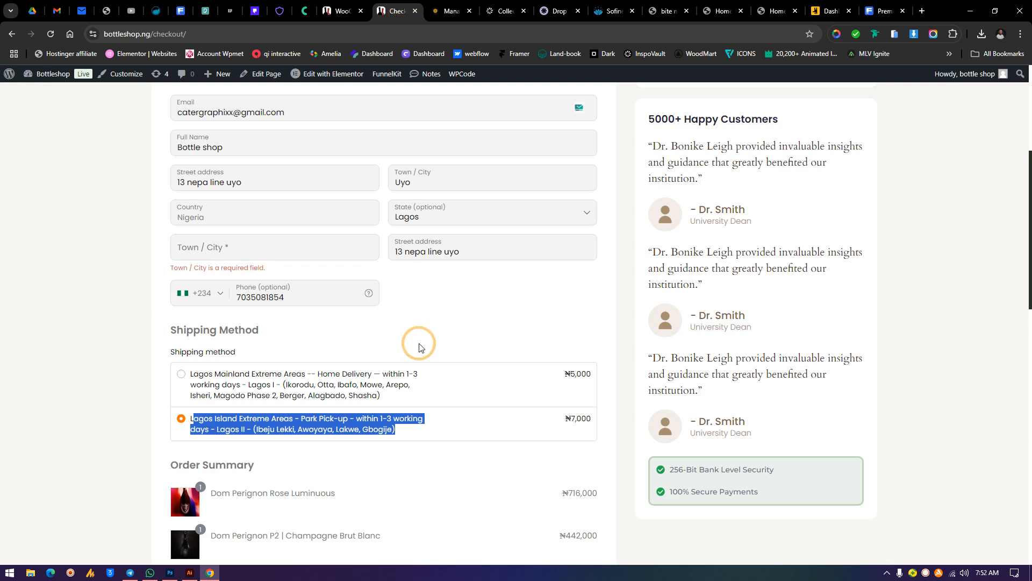
{"action": "left_click", "coordinate": [50, 34]}
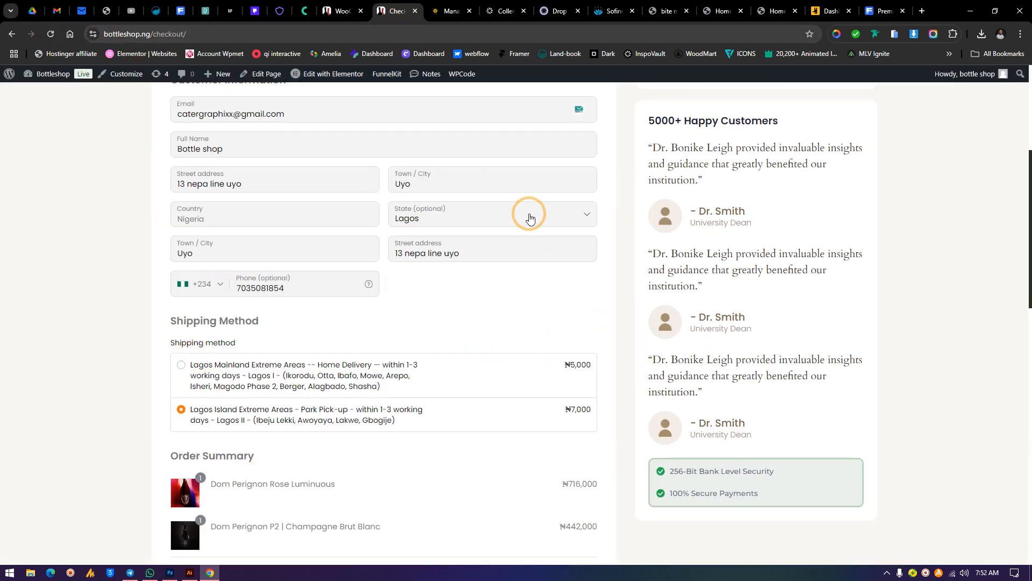
{"action": "left_click", "coordinate": [527, 213]}
{"action": "scroll", "coordinate": [490, 316], "scroll_direction": "up", "scroll_amount": 8}
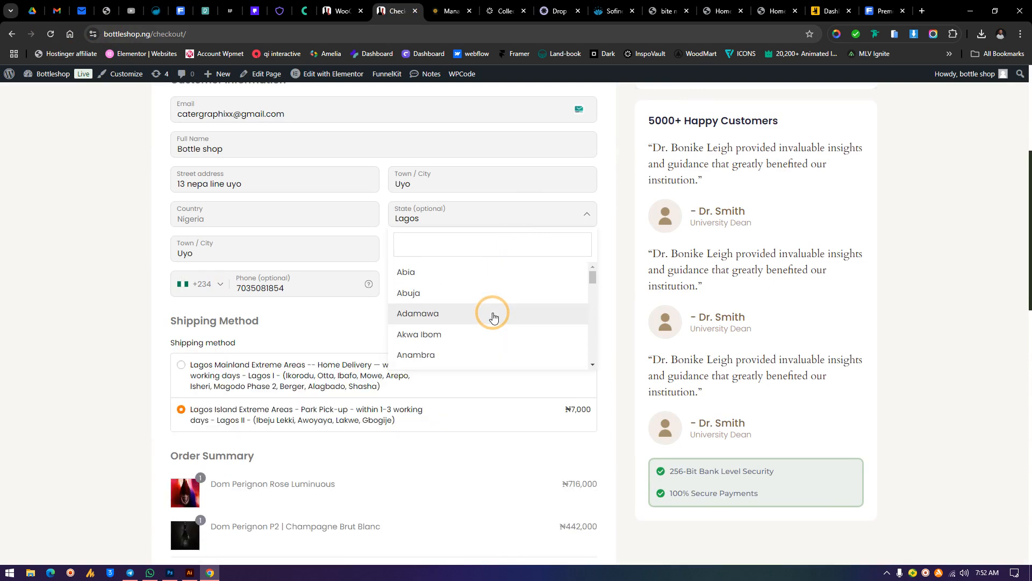
{"action": "left_click", "coordinate": [462, 277]}
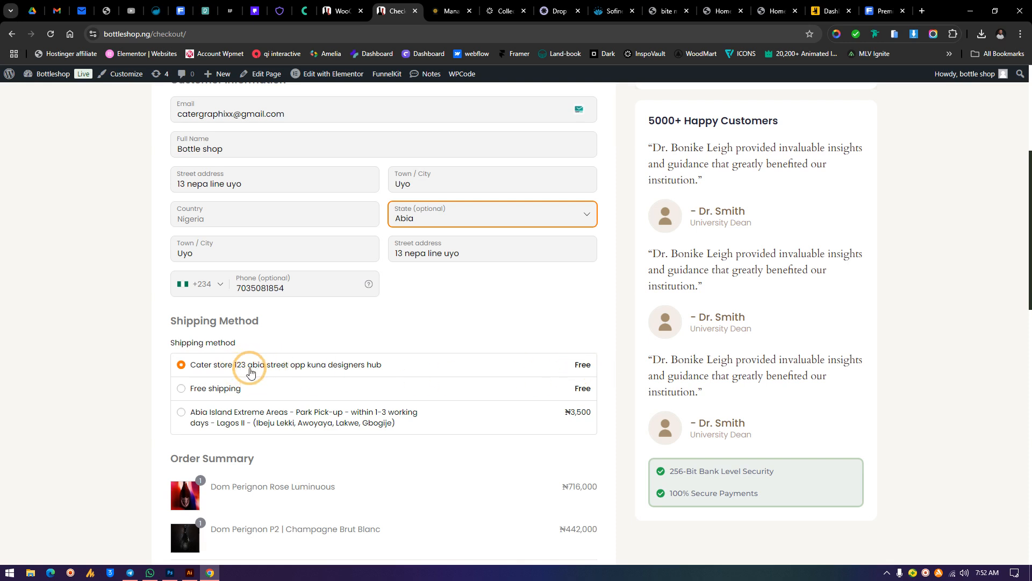
Select the Free shipping and Abia Island pickup options in checkout to compare their shipping costs and item prices
{"action": "left_click", "coordinate": [224, 388]}
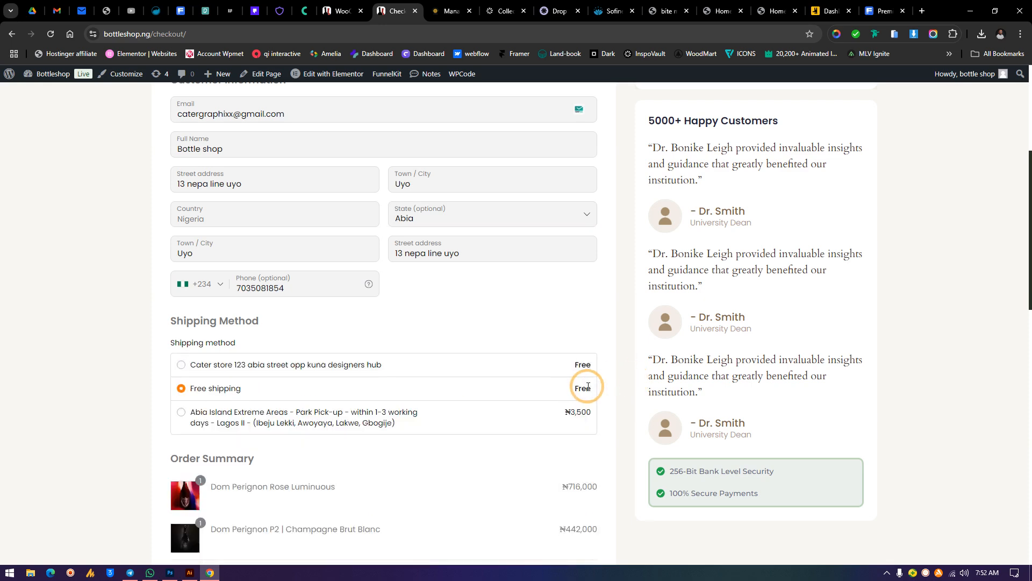
{"action": "left_click", "coordinate": [242, 419]}
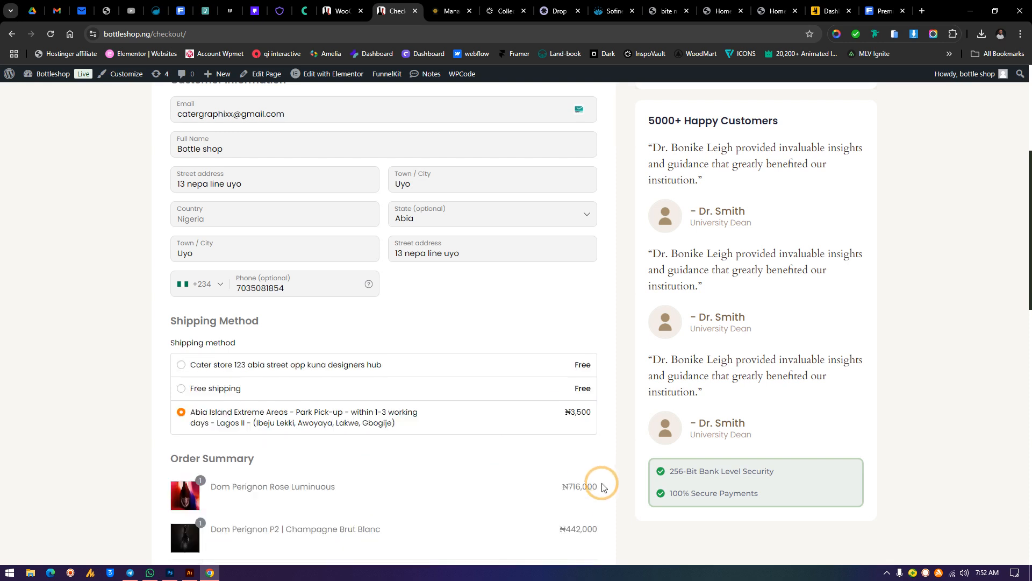
{"action": "double_click", "coordinate": [574, 484]}
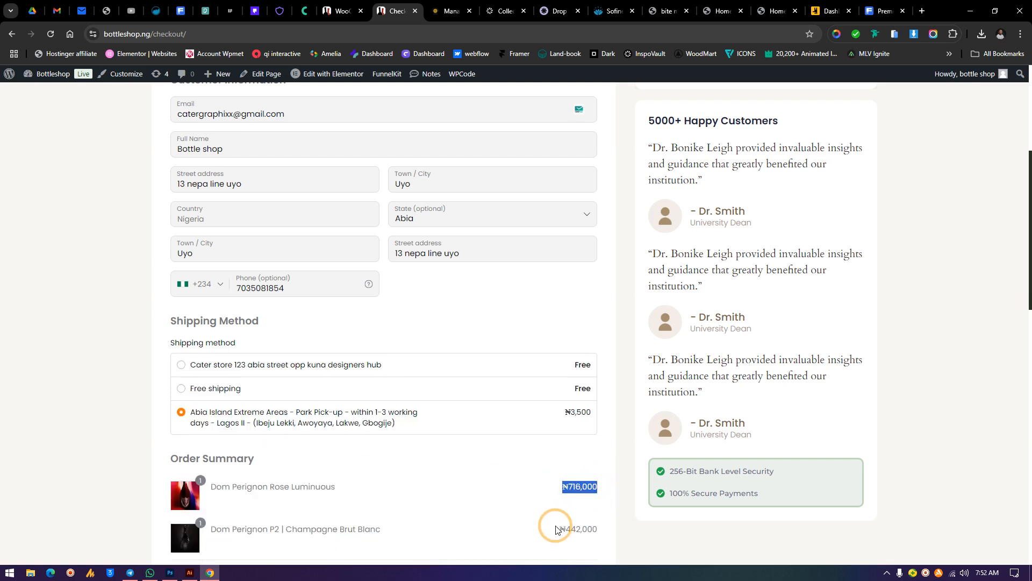
{"action": "left_click_drag", "start_coordinate": [555, 529], "coordinate": [608, 533]}
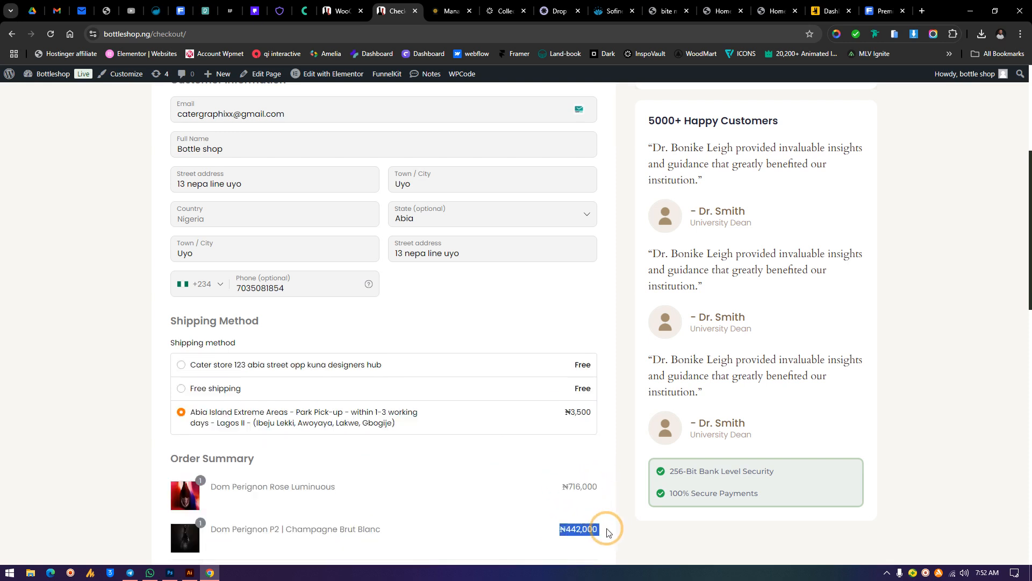
Open the Abia, Imo zone's shipping methods and compare them against the checkout page
{"action": "left_click", "coordinate": [354, 5]}
{"action": "left_click", "coordinate": [592, 429]}
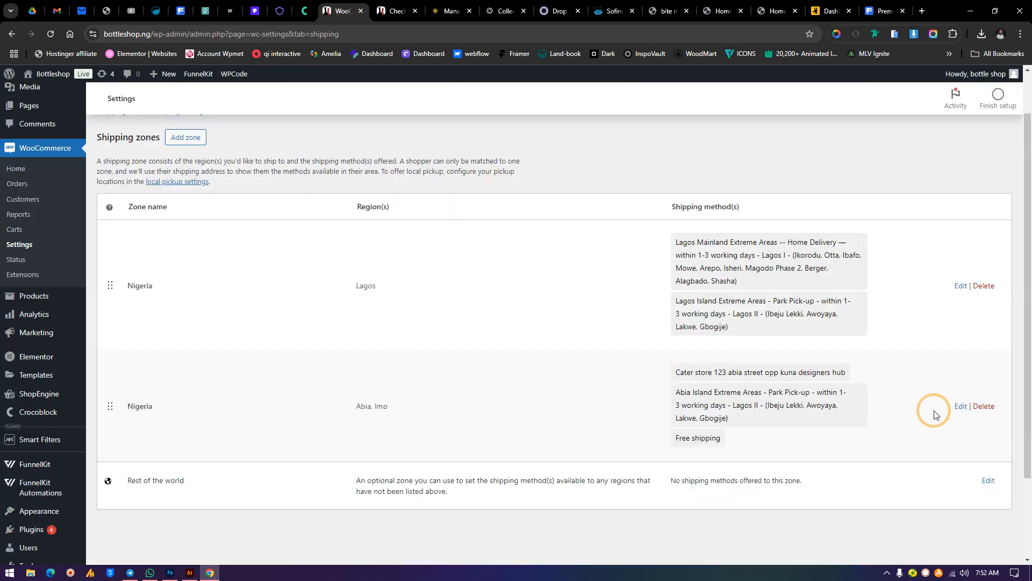
{"action": "left_click", "coordinate": [961, 406]}
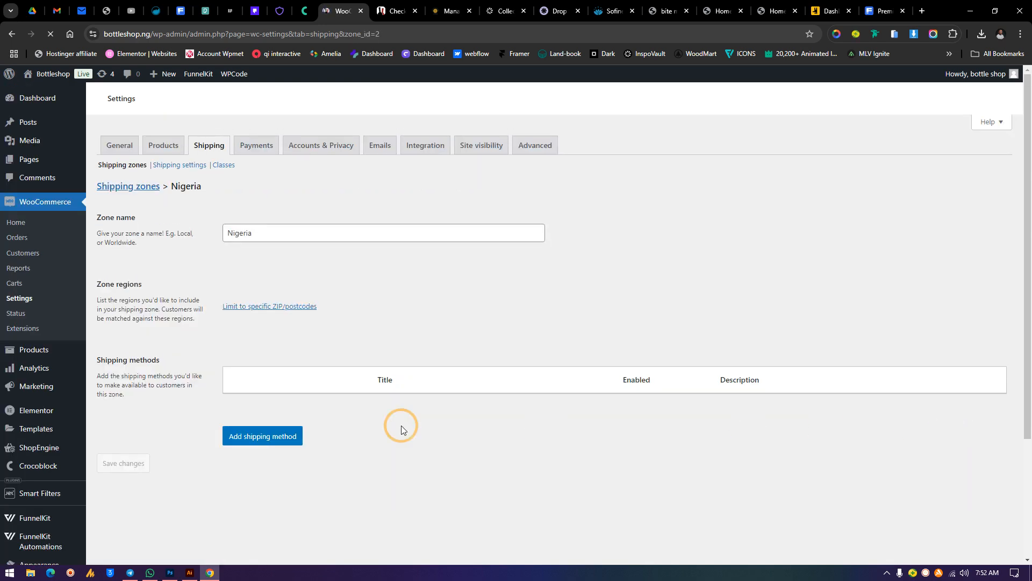
{"action": "scroll", "coordinate": [378, 356], "scroll_direction": "down", "scroll_amount": 2}
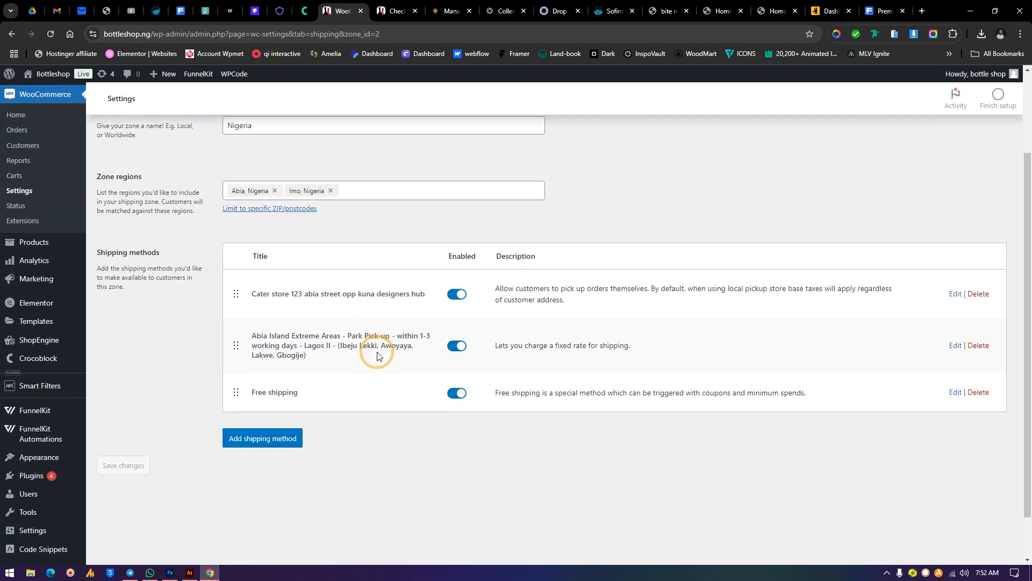
{"action": "left_click", "coordinate": [397, 11]}
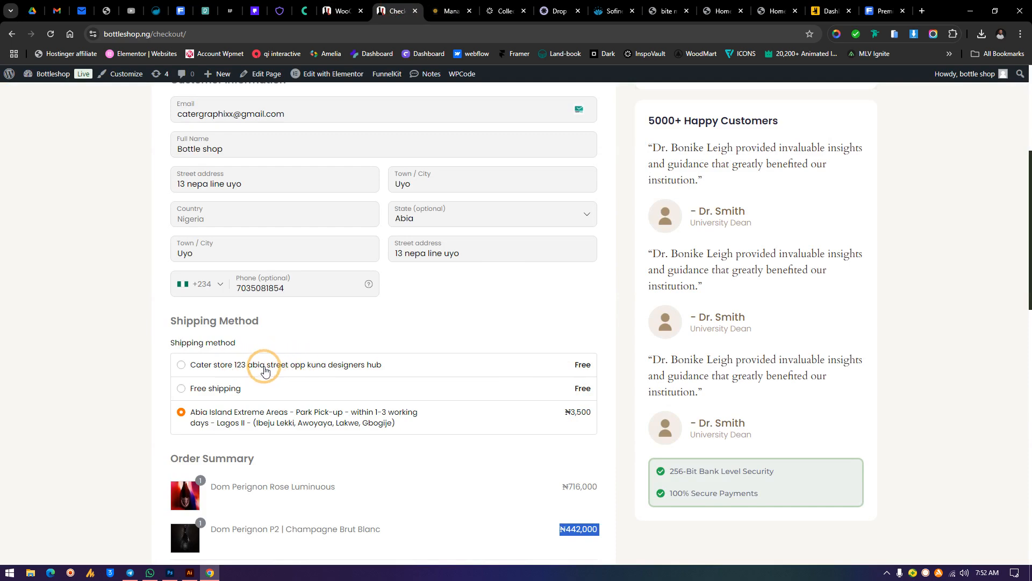
{"action": "left_click", "coordinate": [335, 9]}
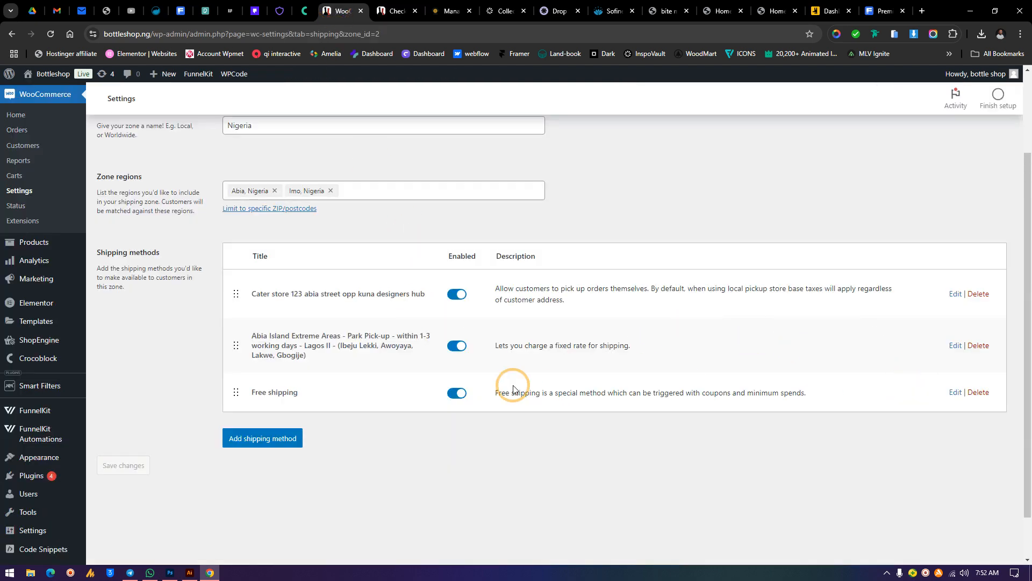
Edit the local pickup method in the Abia, Imo zone, prefix its name with "Store Pickup:" and save it
{"action": "left_click", "coordinate": [954, 294]}
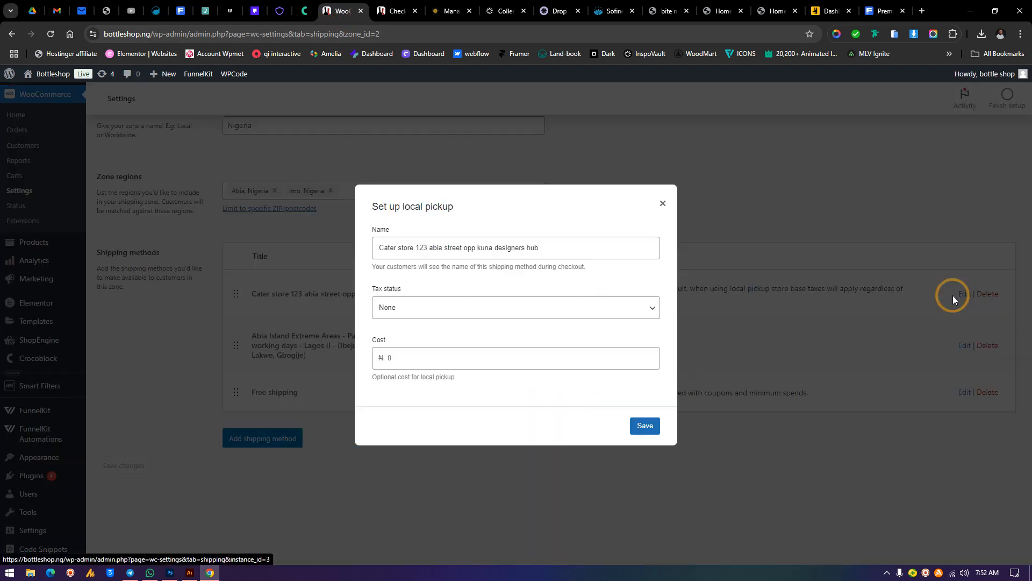
{"action": "left_click", "coordinate": [380, 247]}
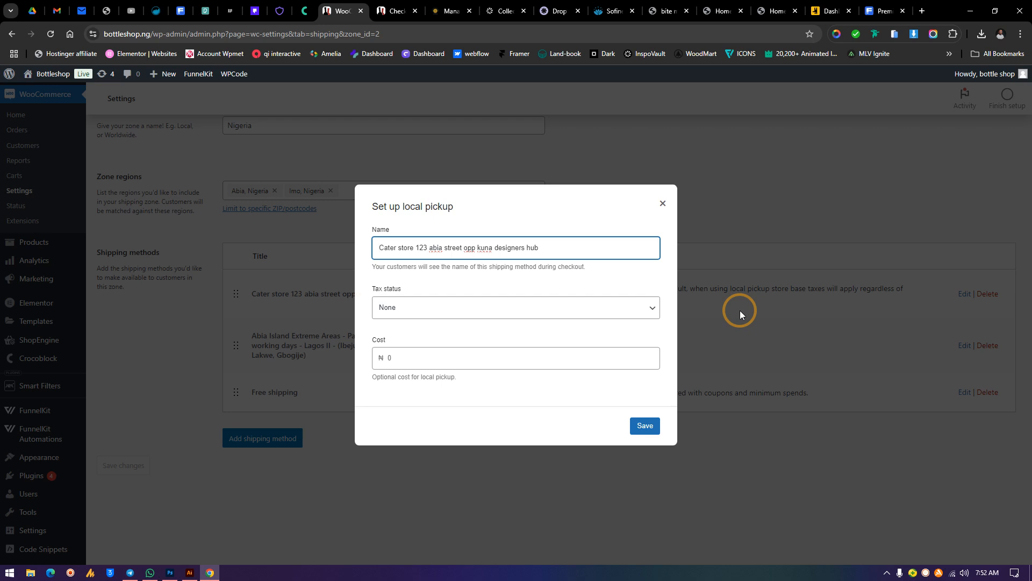
{"action": "type", "text": "Storer"}
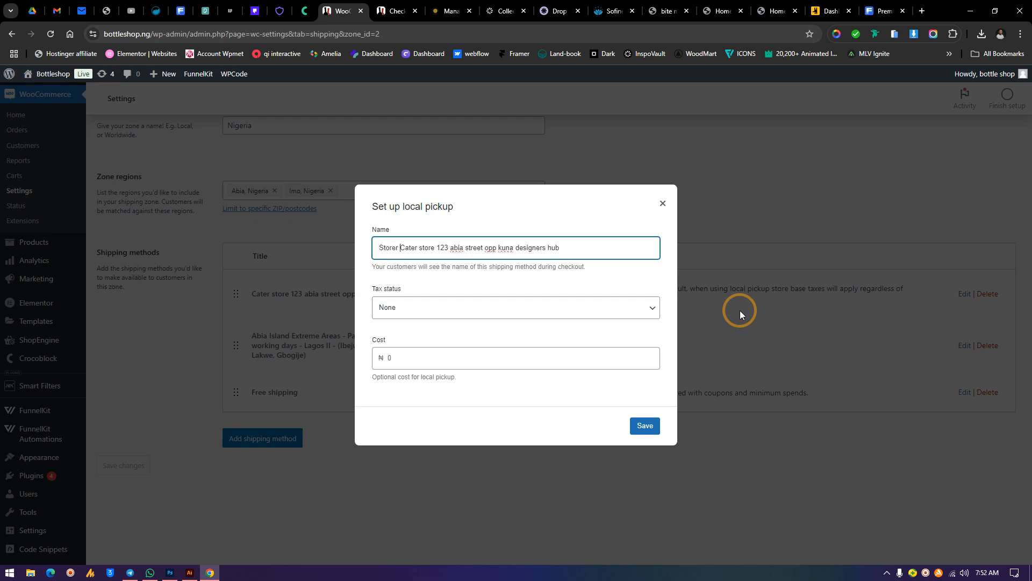
{"action": "key", "text": "BackSpace"}
{"action": "key", "text": "BackSpace"}
{"action": "type", "text": "Pl"}
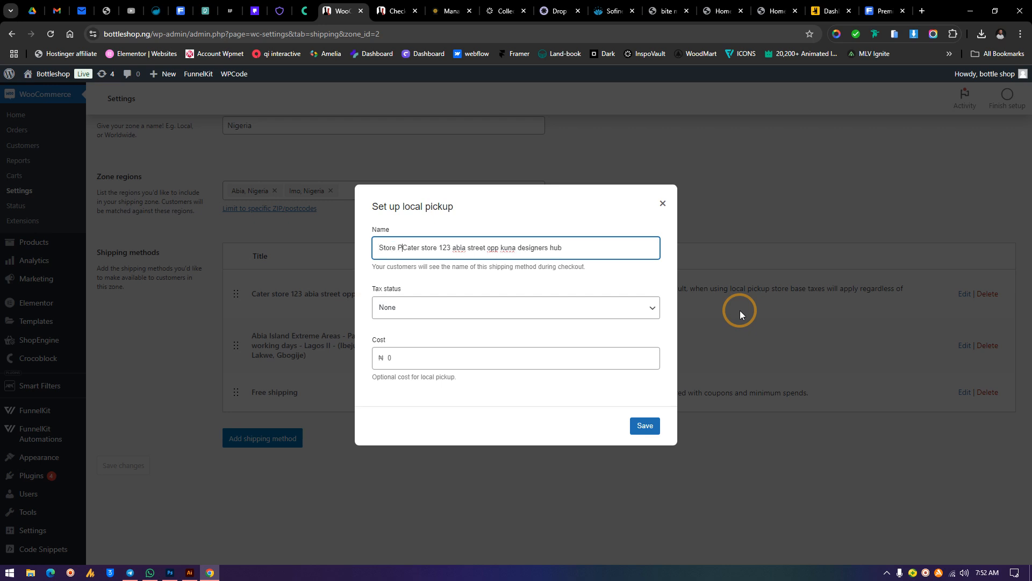
{"action": "type", "text": "ic"}
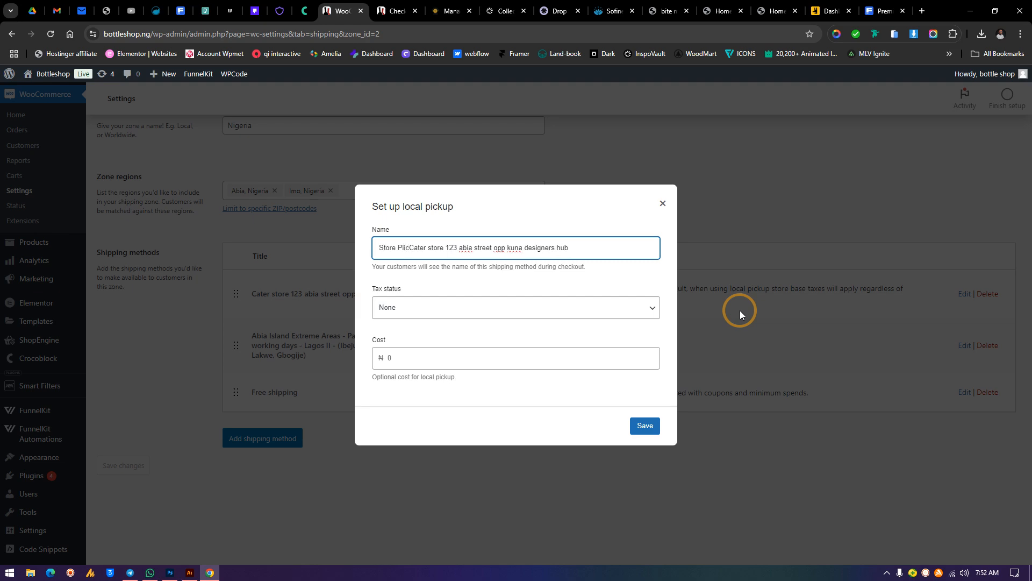
{"action": "key", "text": "BackSpace"}
{"action": "key", "text": "BackSpace"}
{"action": "type", "text": "ckup"}
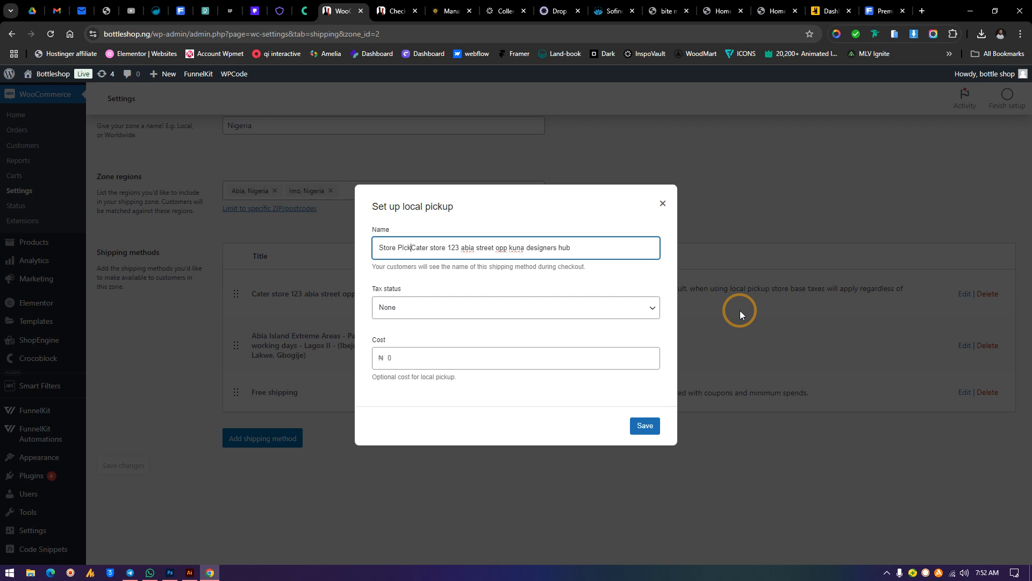
{"action": "type", "text": ":"}
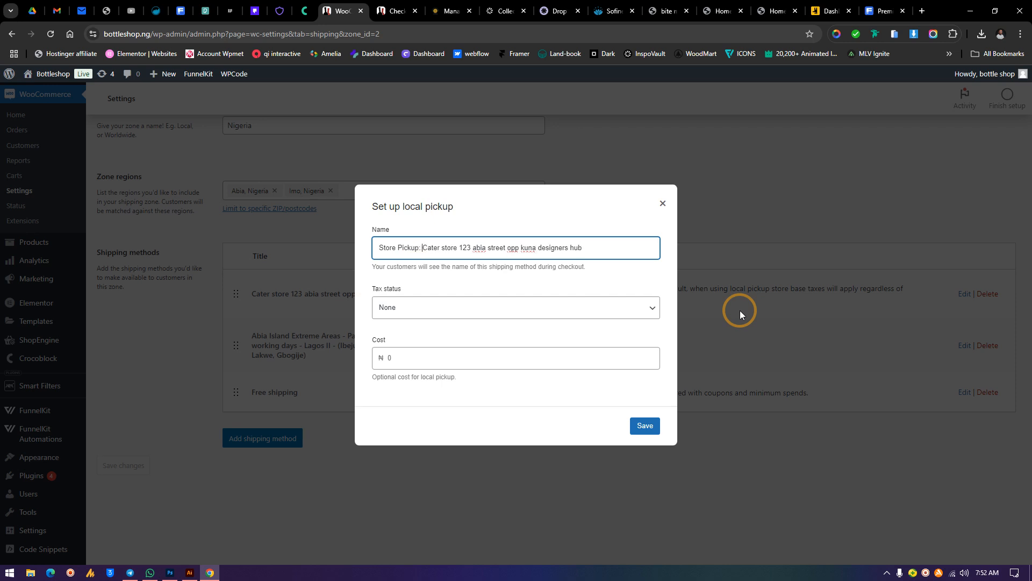
{"action": "left_click", "coordinate": [646, 425]}
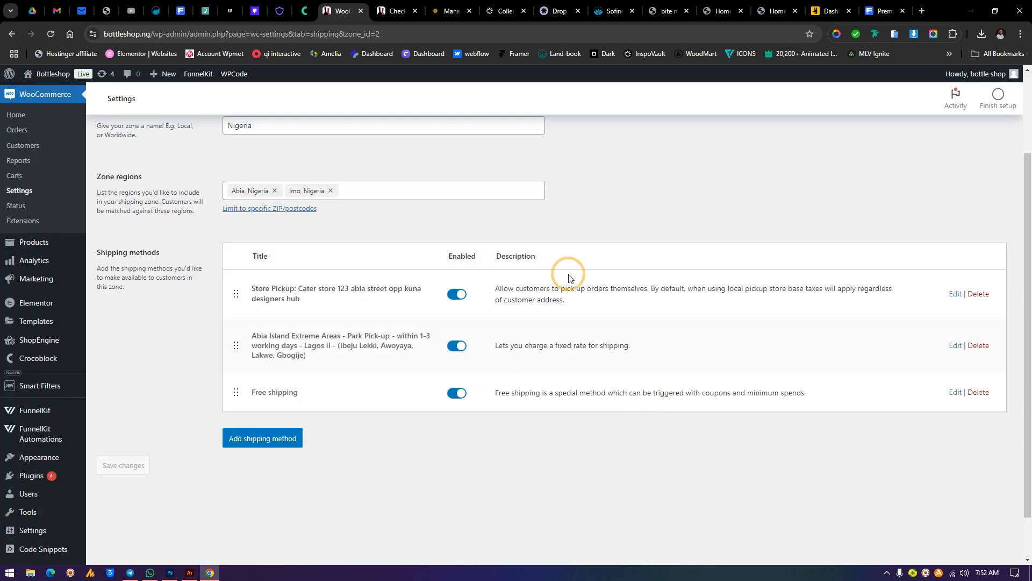
Reload the checkout page to check the renamed pickup option, then return to the zone settings
{"action": "left_click", "coordinate": [397, 11]}
{"action": "left_click", "coordinate": [51, 34]}
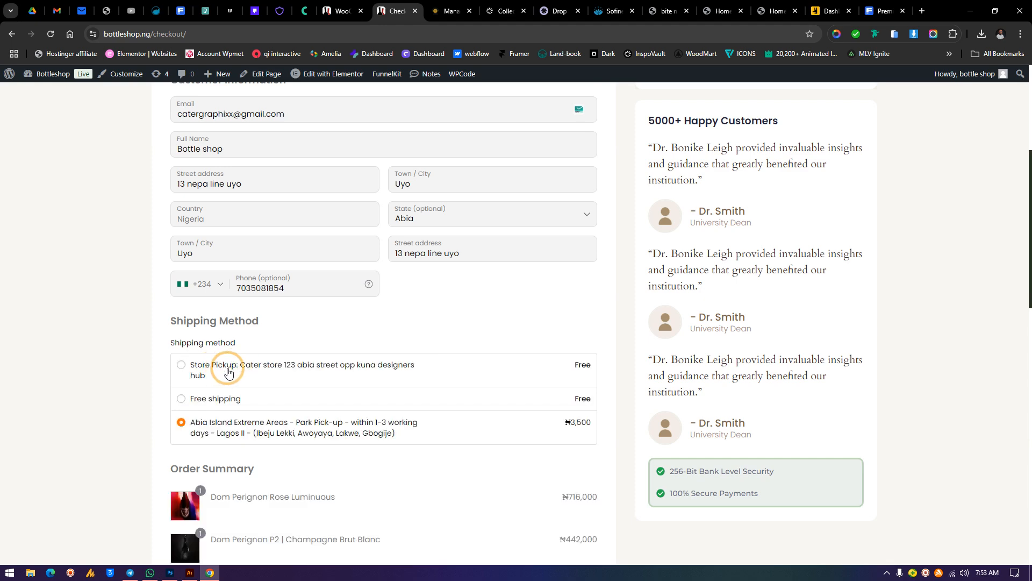
{"action": "left_click", "coordinate": [341, 11]}
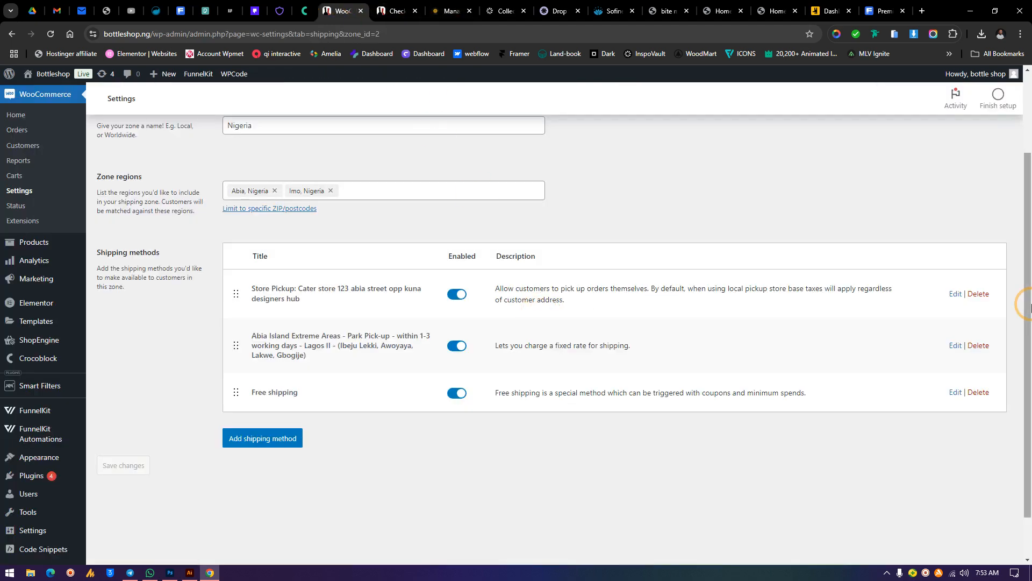
Change the pickup method's name prefix to "STORE PICK UP:" and save it
{"action": "left_click", "coordinate": [952, 295]}
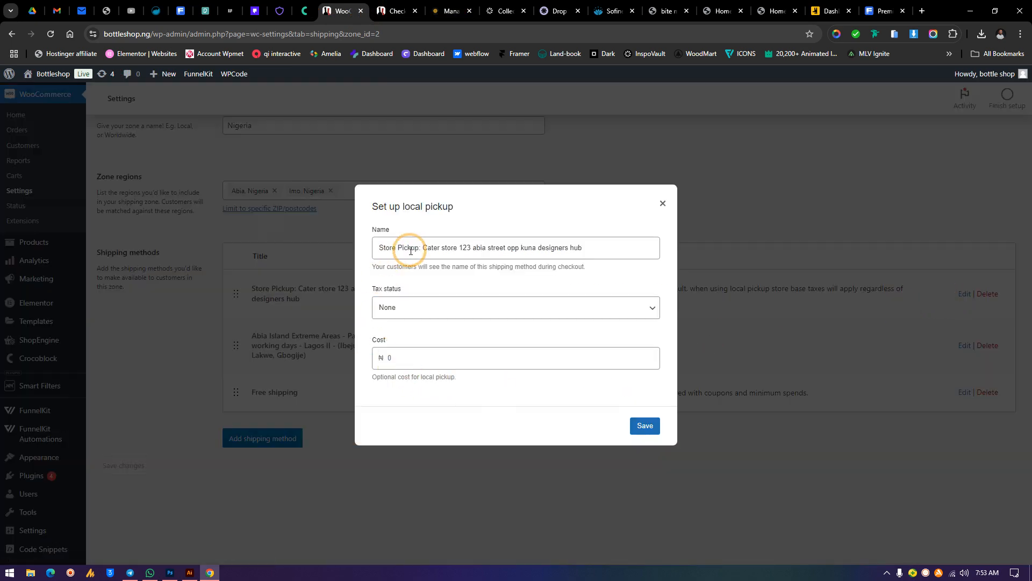
{"action": "left_click", "coordinate": [417, 248]}
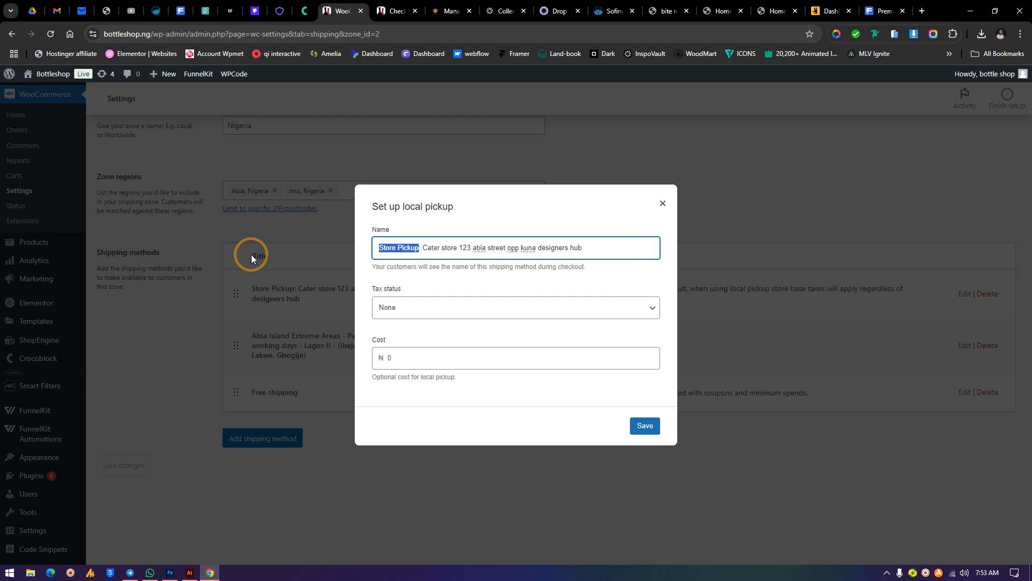
{"action": "type", "text": "STORE P"}
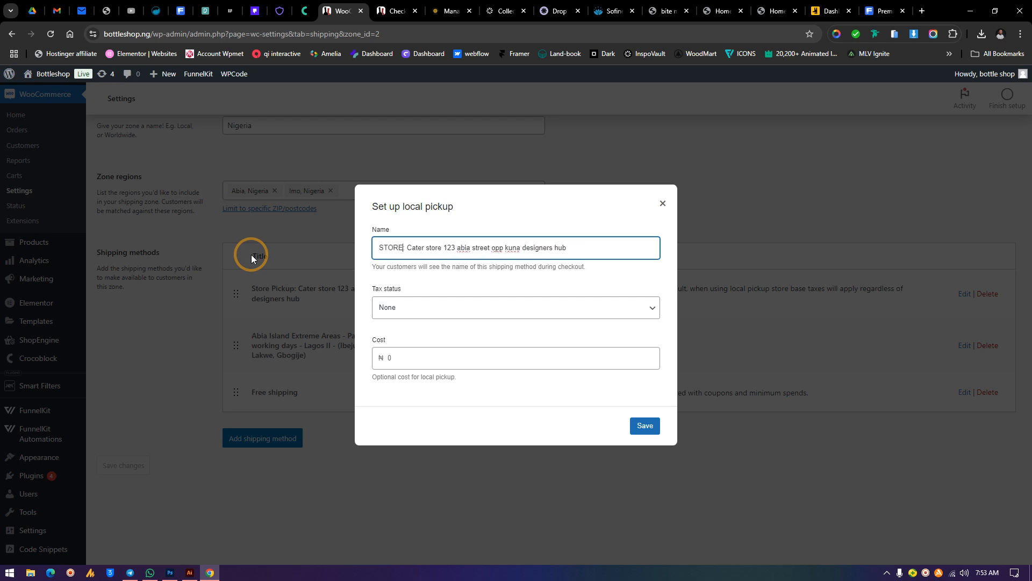
{"action": "type", "text": "ICK UP"}
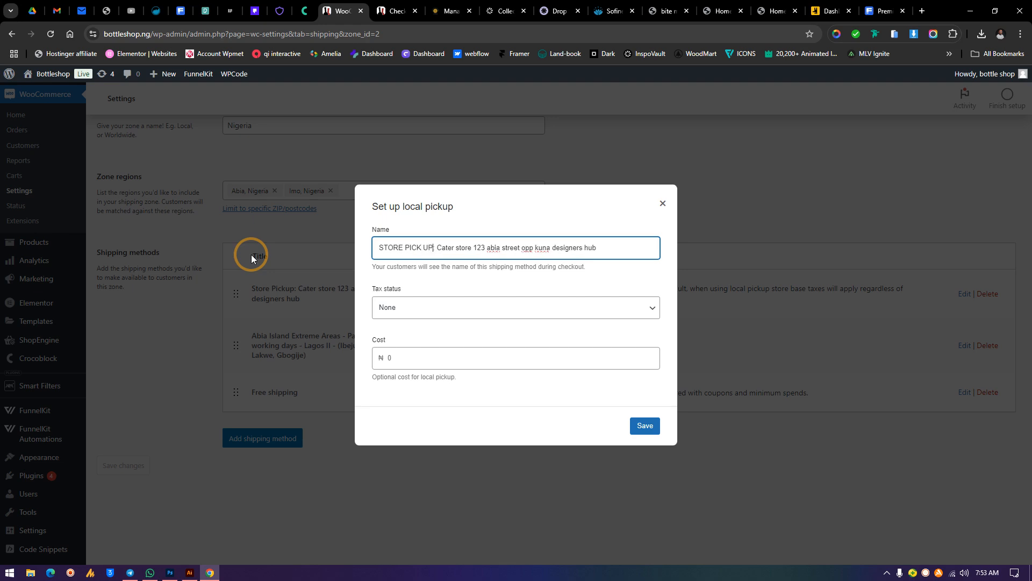
{"action": "left_click", "coordinate": [646, 426]}
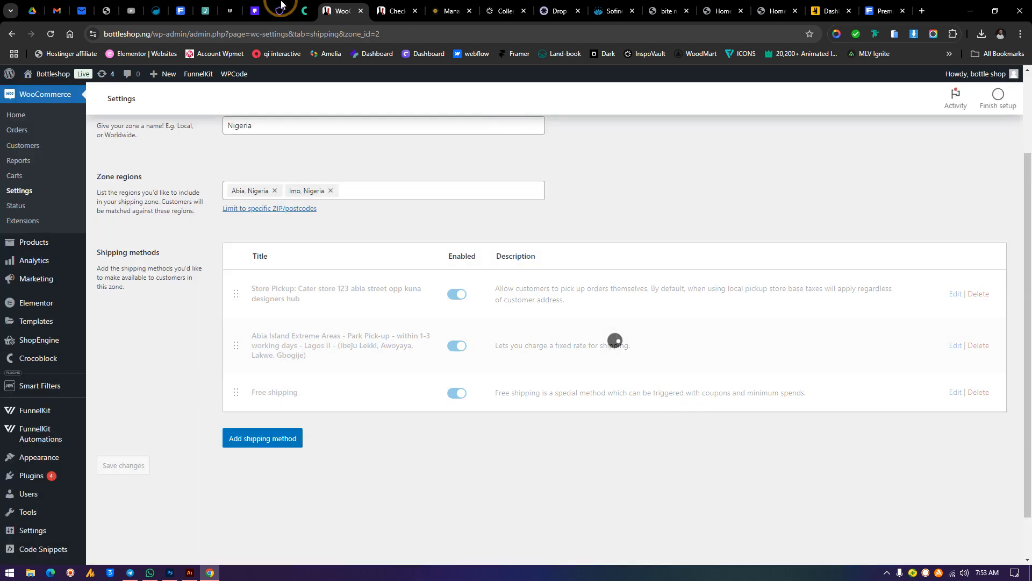
Reload the checkout page and choose the STORE PICK UP shipping option
{"action": "left_click", "coordinate": [397, 10]}
{"action": "left_click", "coordinate": [50, 33]}
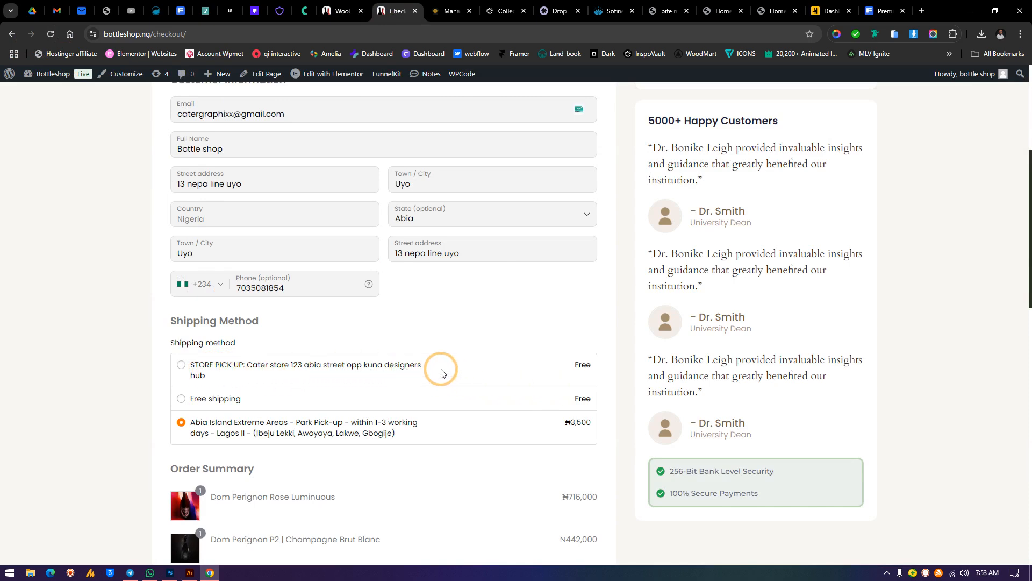
{"action": "left_click", "coordinate": [182, 365]}
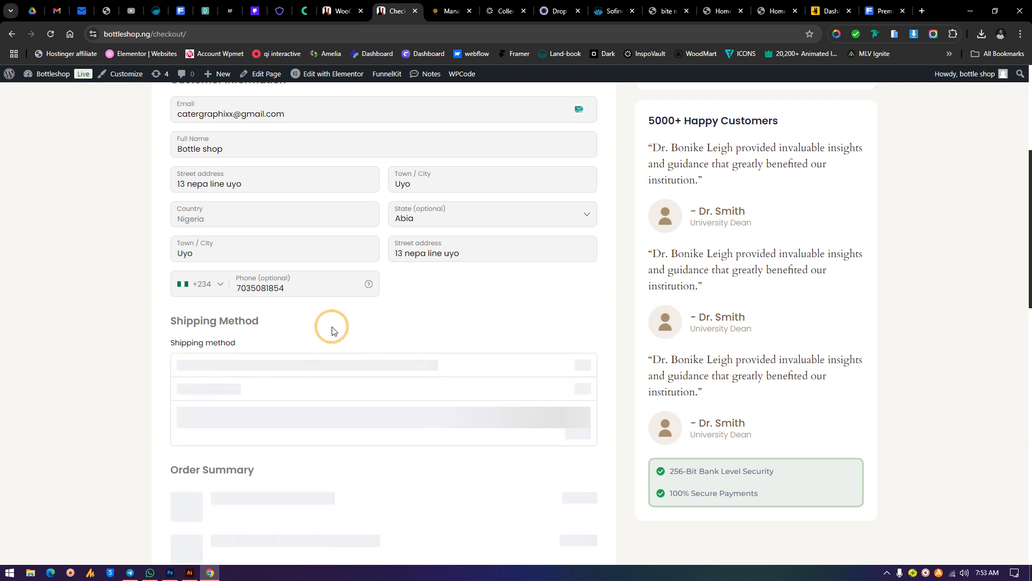
Change the checkout state to Imo
{"action": "left_click", "coordinate": [445, 212]}
{"action": "left_click", "coordinate": [328, 10]}
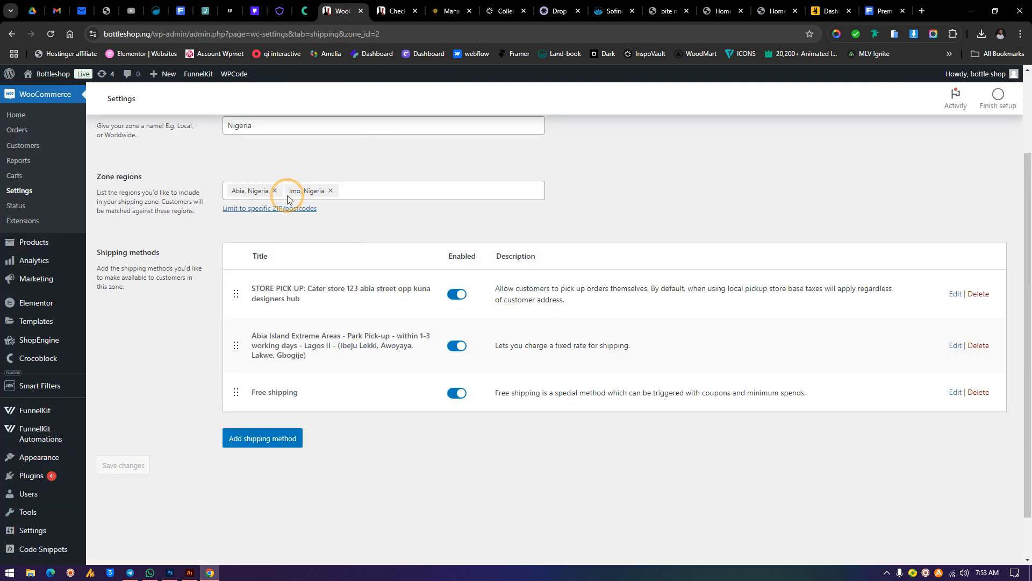
{"action": "left_click", "coordinate": [395, 10]}
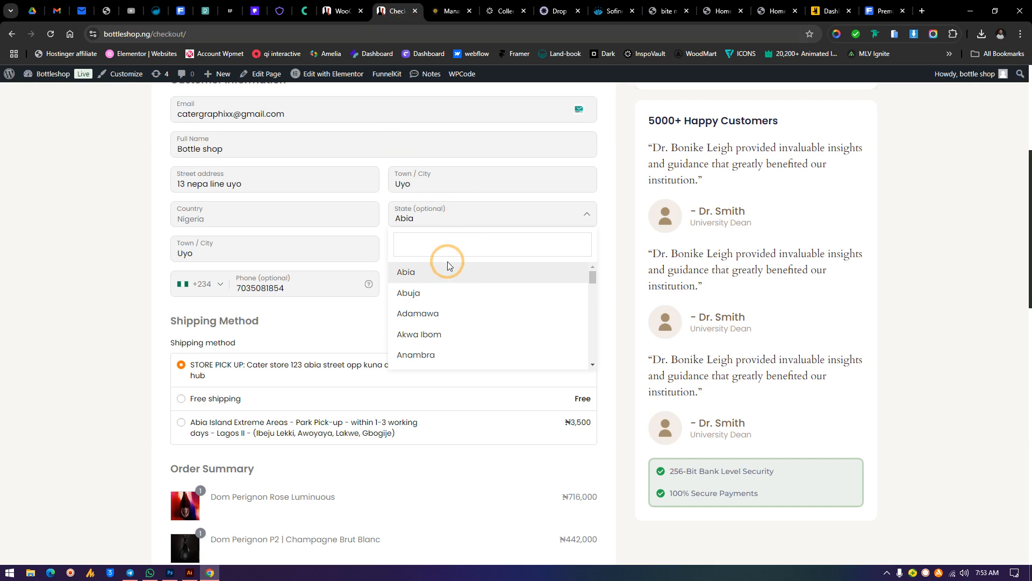
{"action": "type", "text": "IMO"}
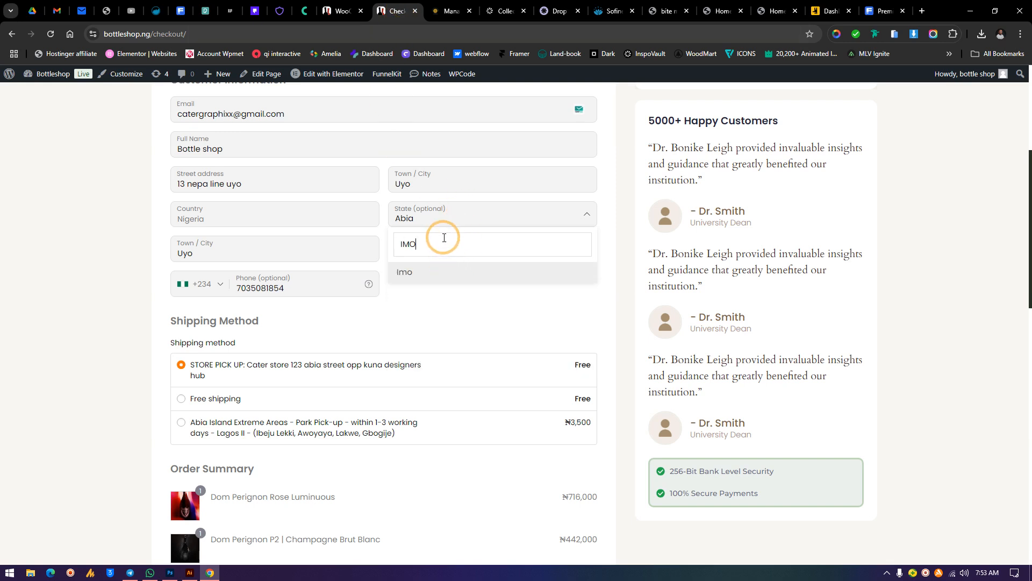
{"action": "left_click", "coordinate": [420, 276]}
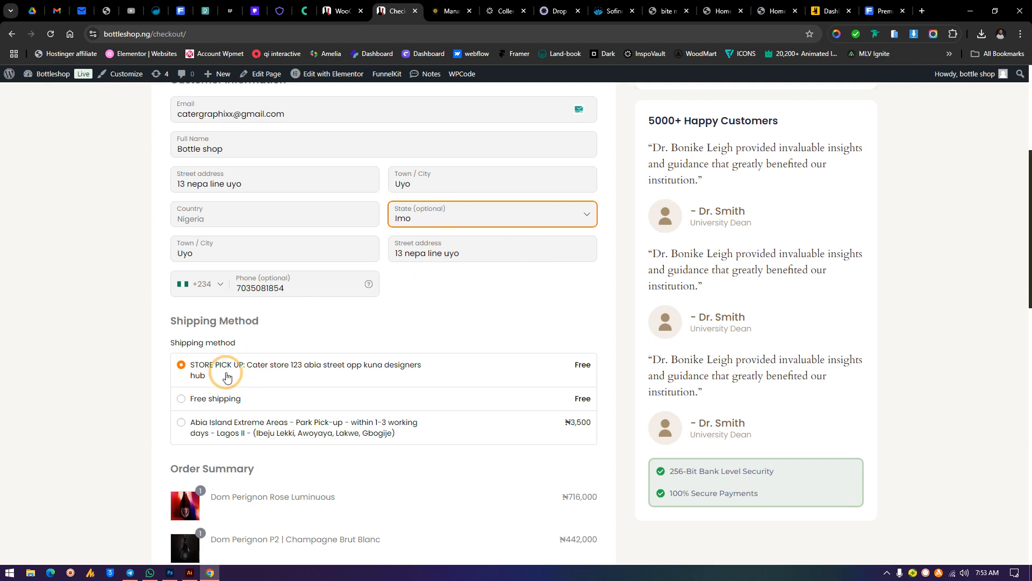
Change the checkout state to Gombe
{"action": "left_click", "coordinate": [451, 220]}
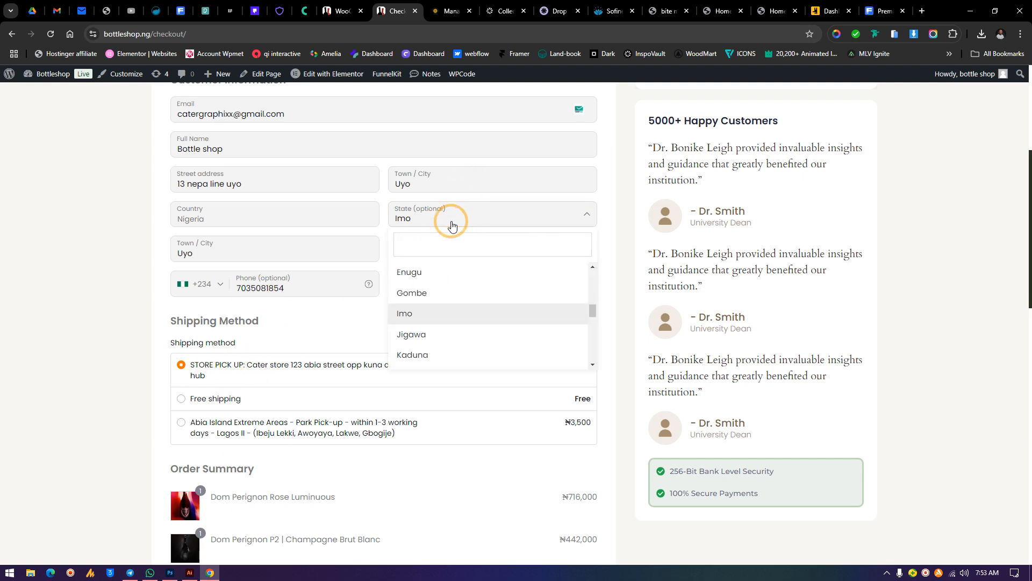
{"action": "left_click", "coordinate": [438, 291]}
{"action": "left_click", "coordinate": [340, 11]}
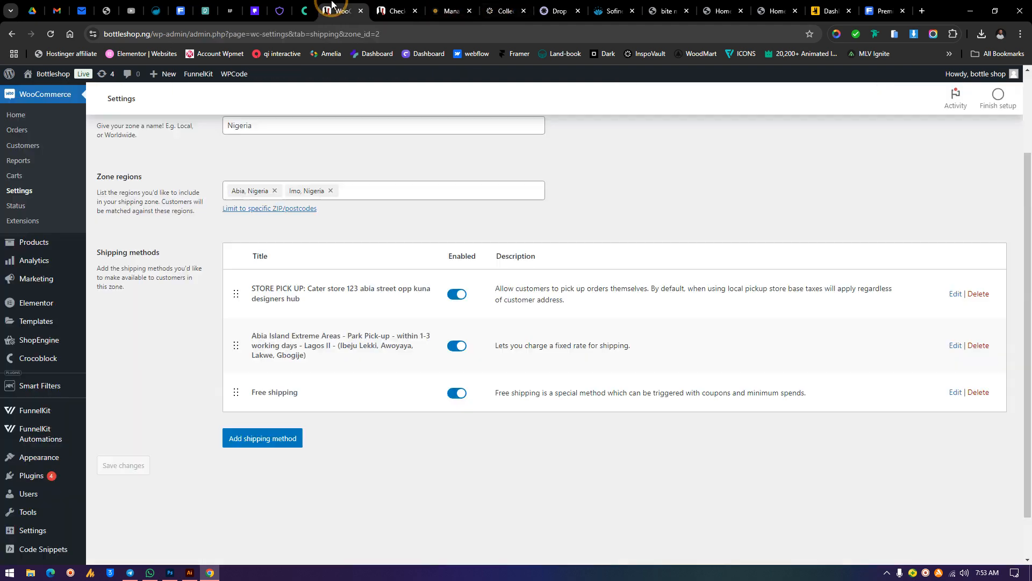
{"action": "left_click", "coordinate": [396, 11]}
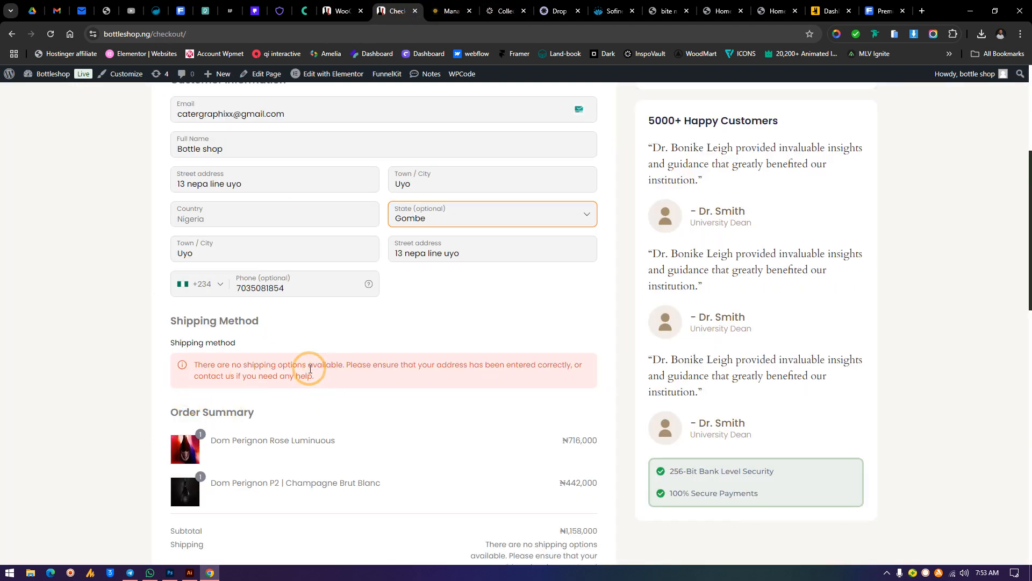
Compare the checkout shipping section for Gombe with the zone's methods and return to the shipping zones list
{"action": "left_click_drag", "start_coordinate": [313, 375], "coordinate": [189, 342]}
{"action": "left_click", "coordinate": [340, 11]}
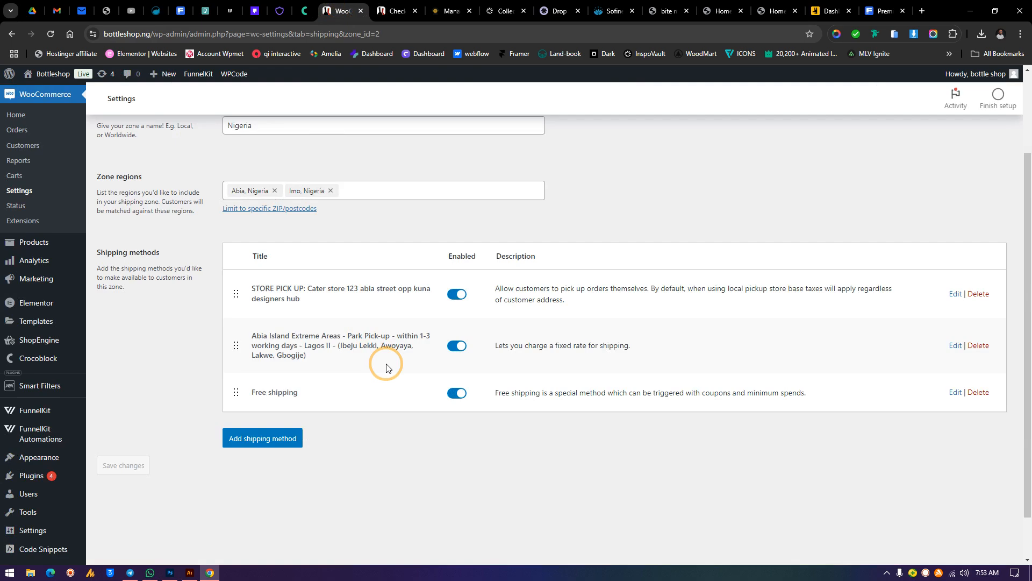
{"action": "left_click", "coordinate": [383, 4]}
{"action": "scroll", "coordinate": [537, 269], "scroll_direction": "up", "scroll_amount": 5}
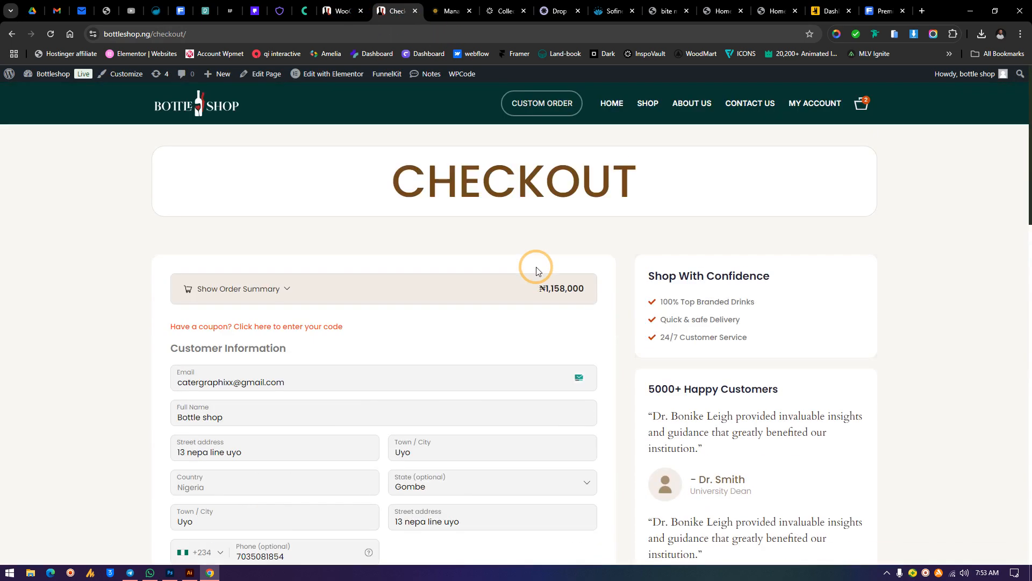
{"action": "left_click", "coordinate": [340, 11]}
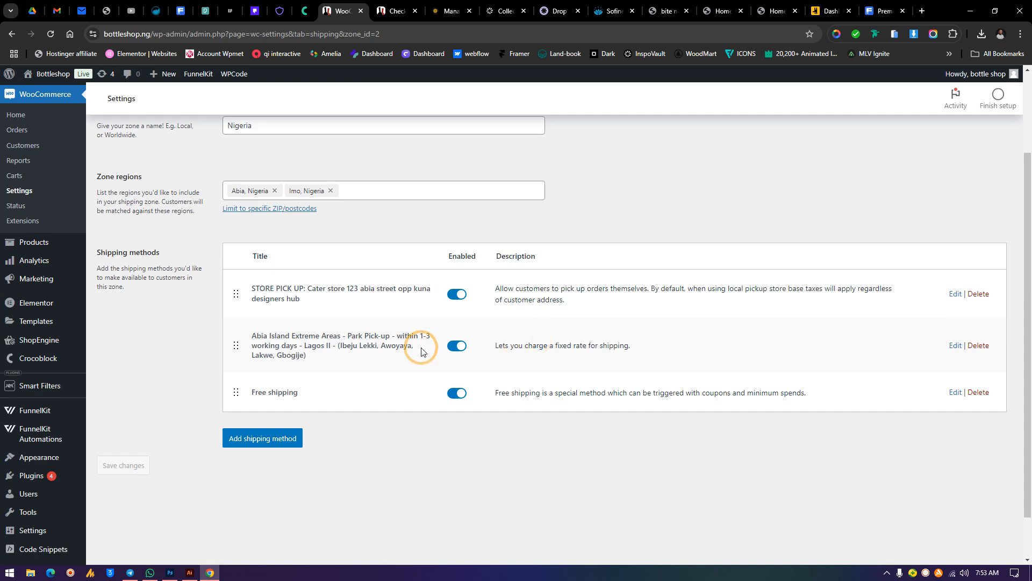
{"action": "scroll", "coordinate": [560, 267], "scroll_direction": "up", "scroll_amount": 2}
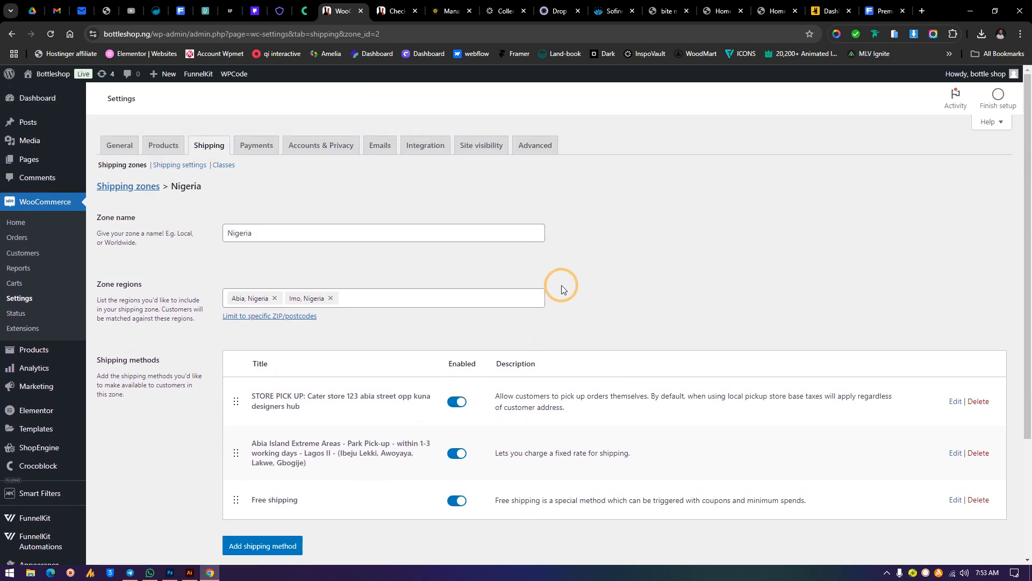
{"action": "left_click", "coordinate": [209, 146]}
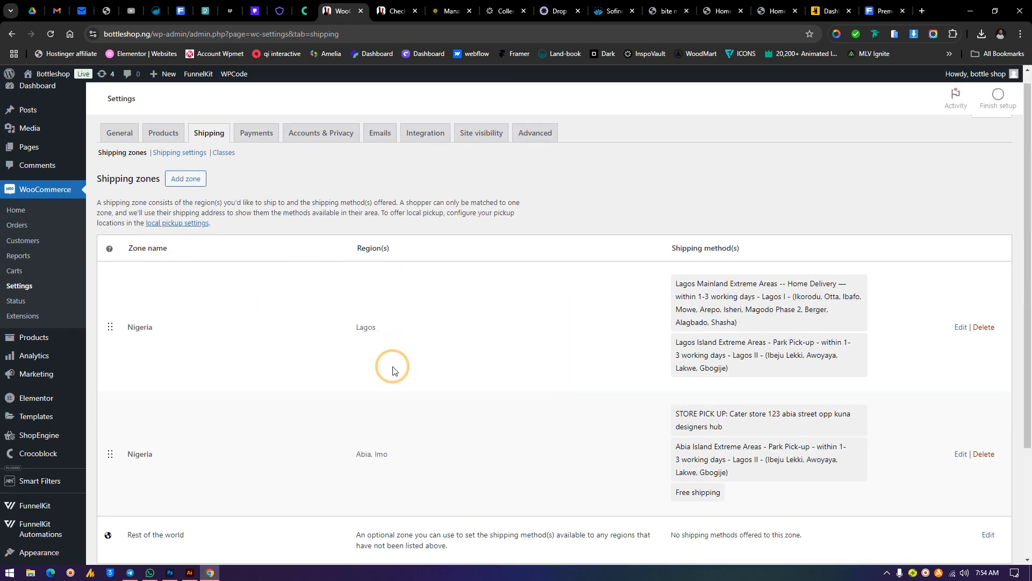
{"action": "scroll", "coordinate": [395, 368], "scroll_direction": "down", "scroll_amount": 3}
{"action": "scroll", "coordinate": [396, 370], "scroll_direction": "up", "scroll_amount": 3}
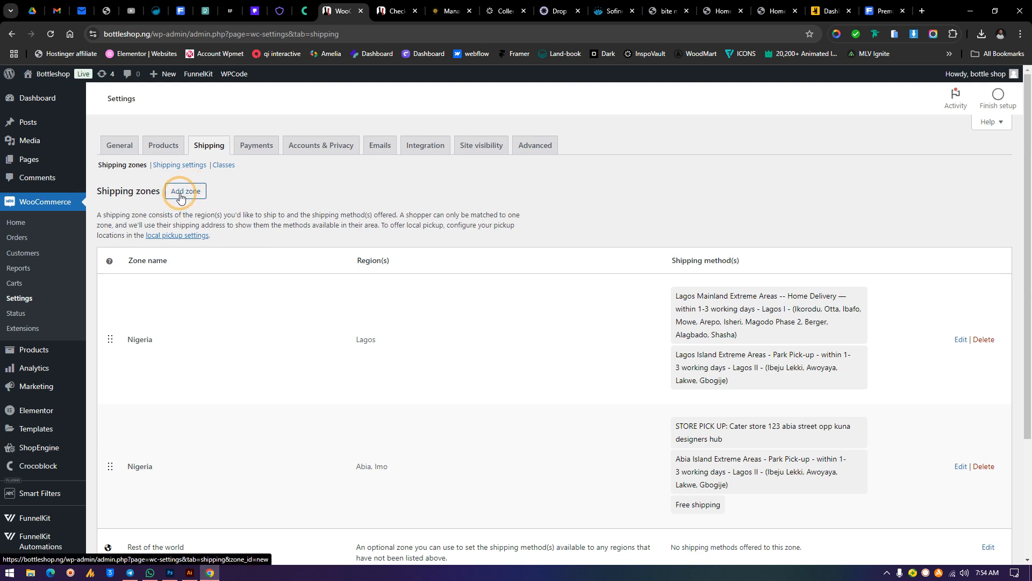
{"action": "left_click", "coordinate": [186, 192]}
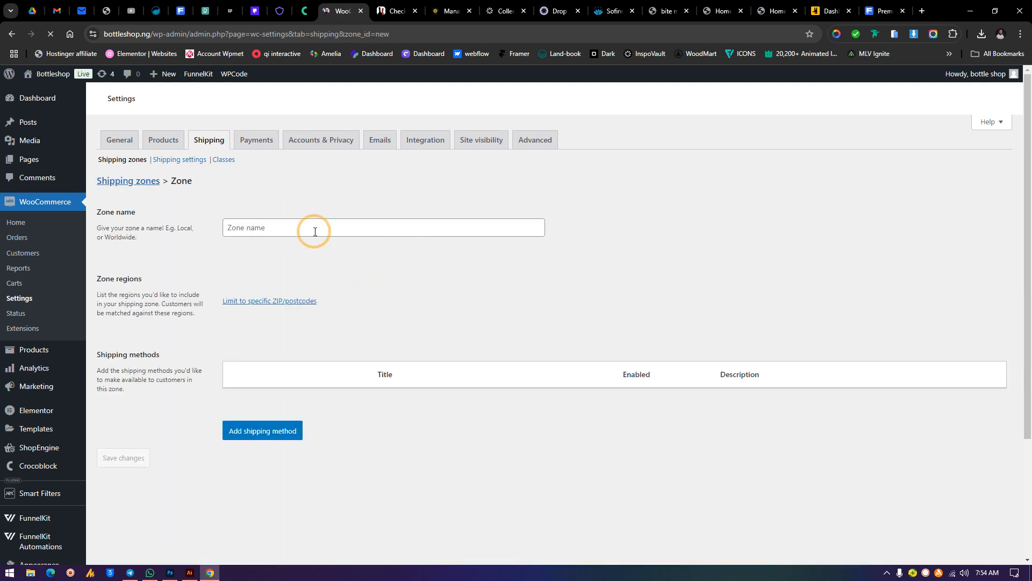
{"action": "left_click", "coordinate": [305, 237]}
{"action": "left_click", "coordinate": [298, 300]}
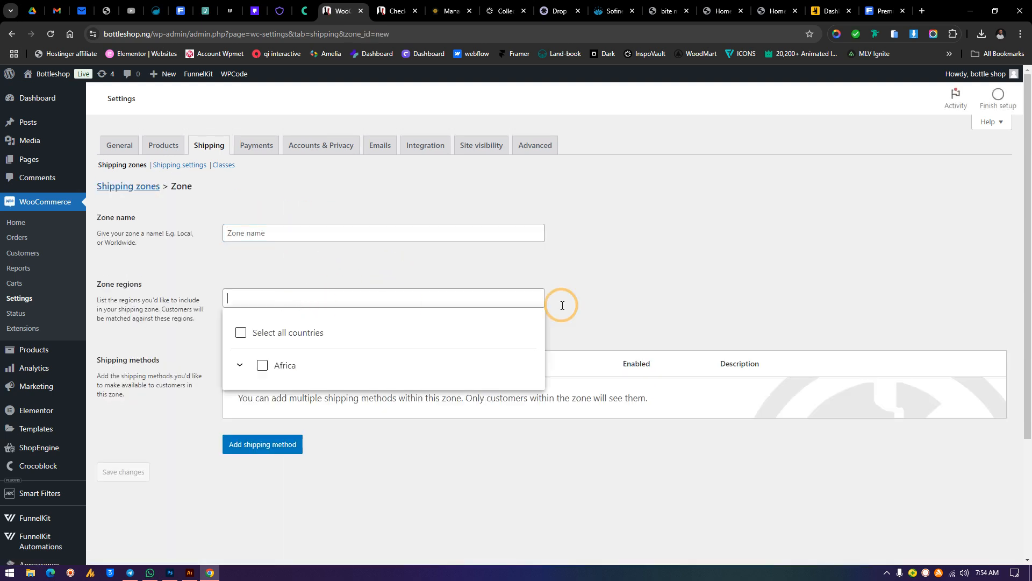
{"action": "left_click", "coordinate": [560, 301]}
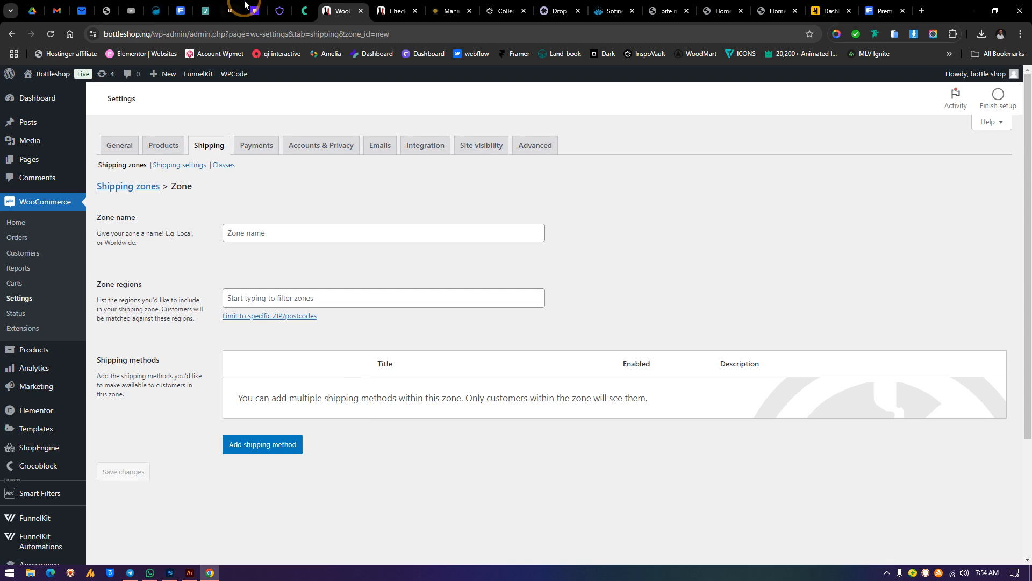
{"action": "left_click", "coordinate": [401, 12]}
{"action": "left_click", "coordinate": [324, 22]}
{"action": "left_click", "coordinate": [208, 144]}
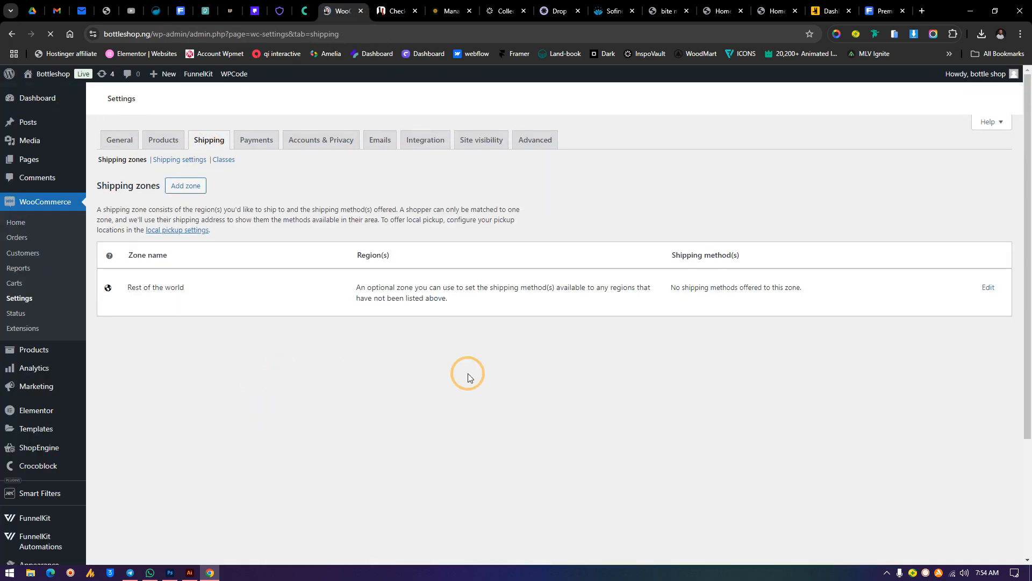
{"action": "scroll", "coordinate": [505, 370], "scroll_direction": "down", "scroll_amount": 3}
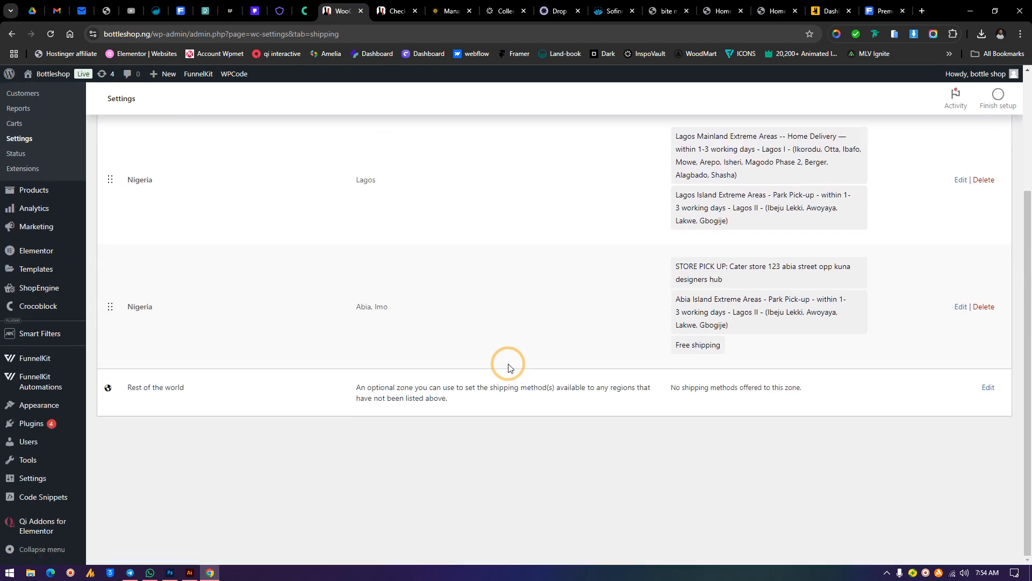
{"action": "scroll", "coordinate": [508, 369], "scroll_direction": "up", "scroll_amount": 3}
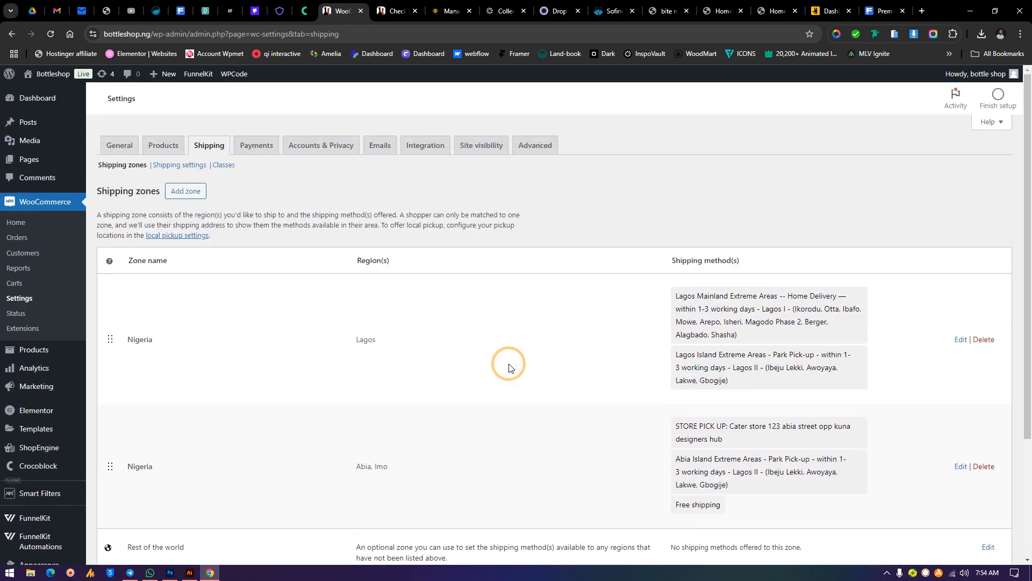